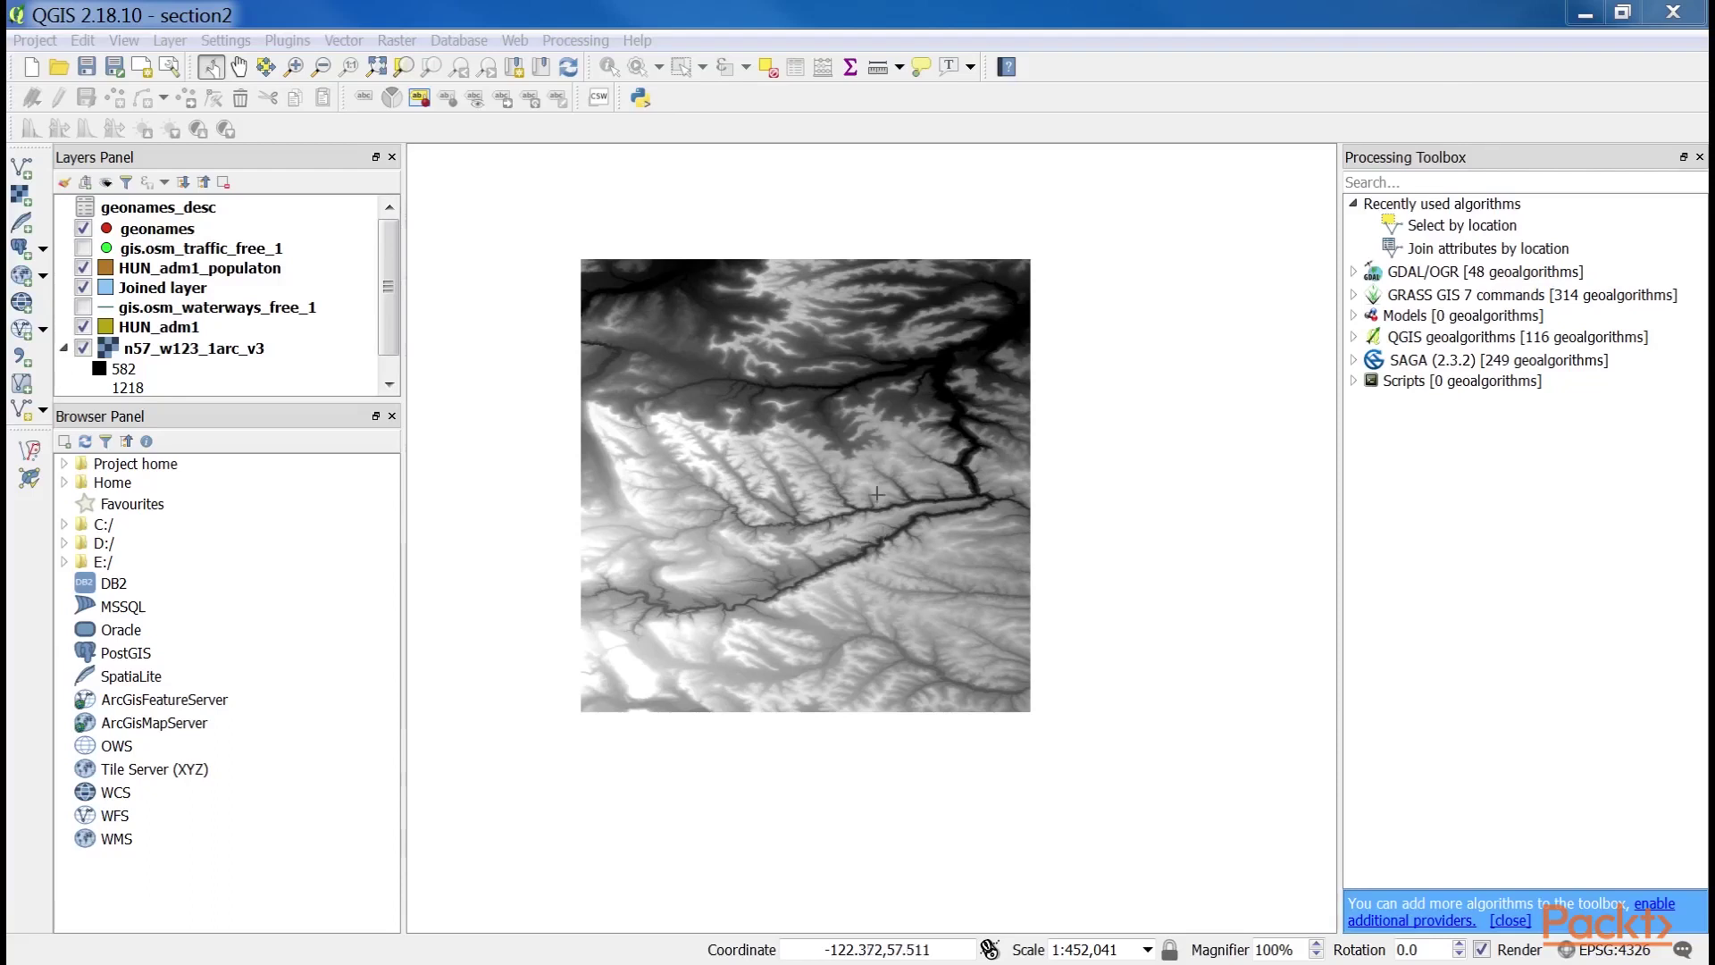
Change the n57_w123_1arc_v3 raster's render type from Singleband gray to Singleband pseudocolor.
right_click(189, 349)
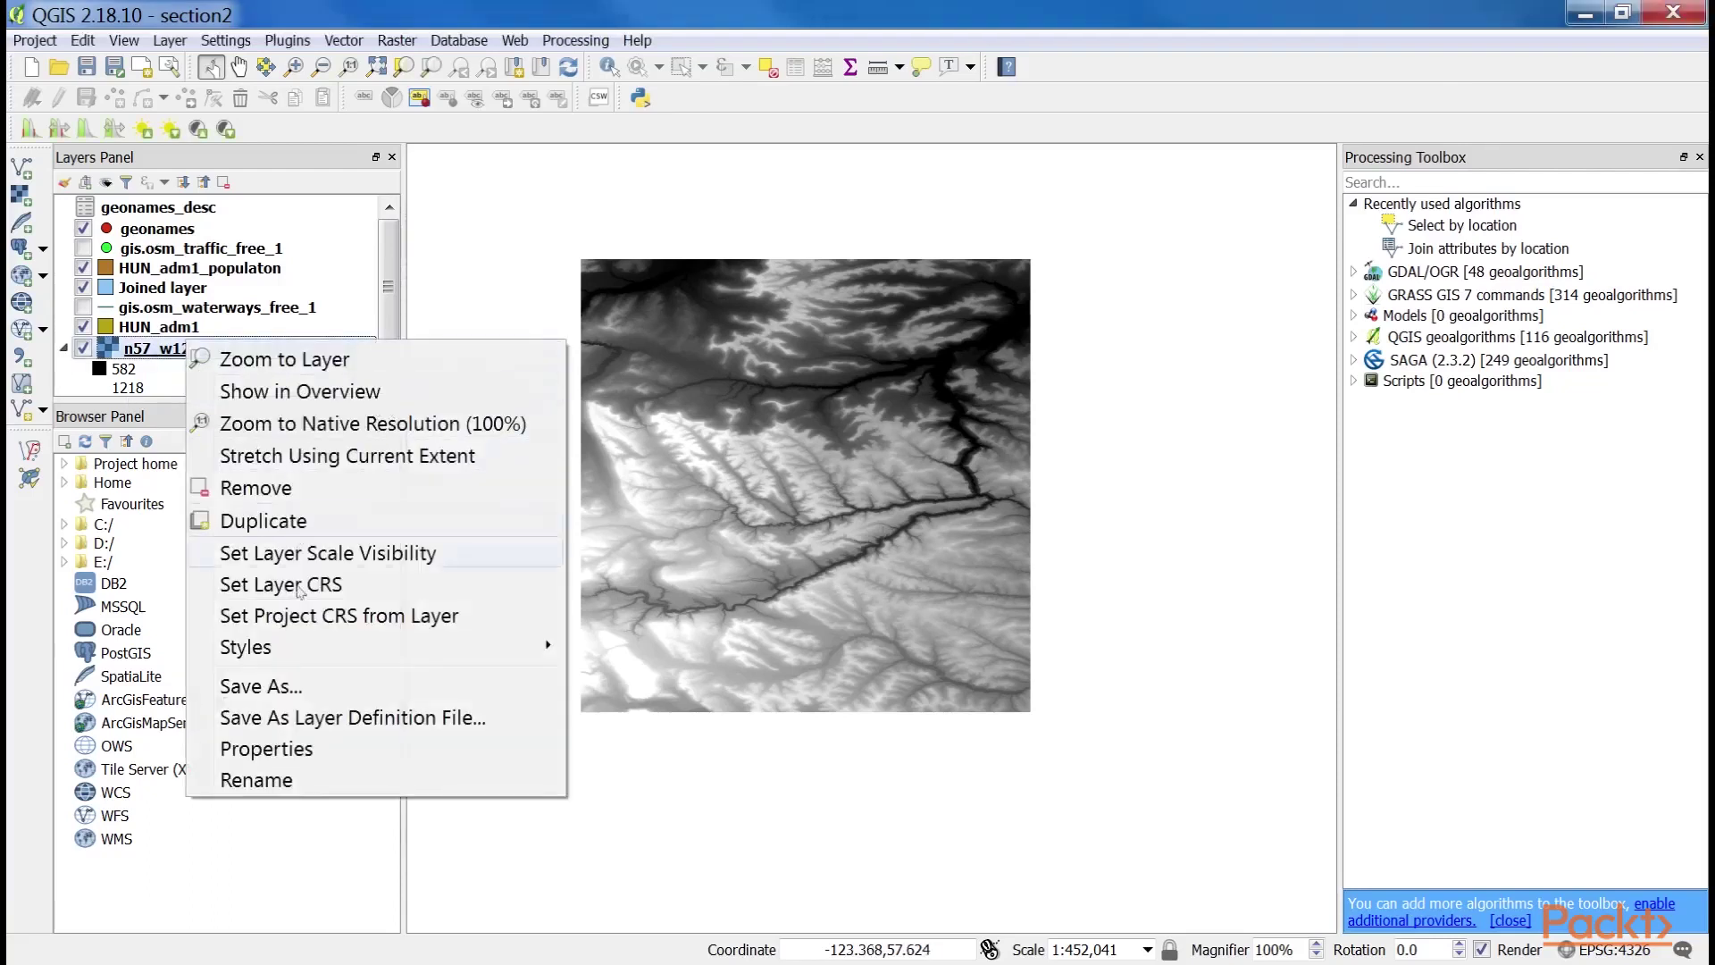
left_click(312, 748)
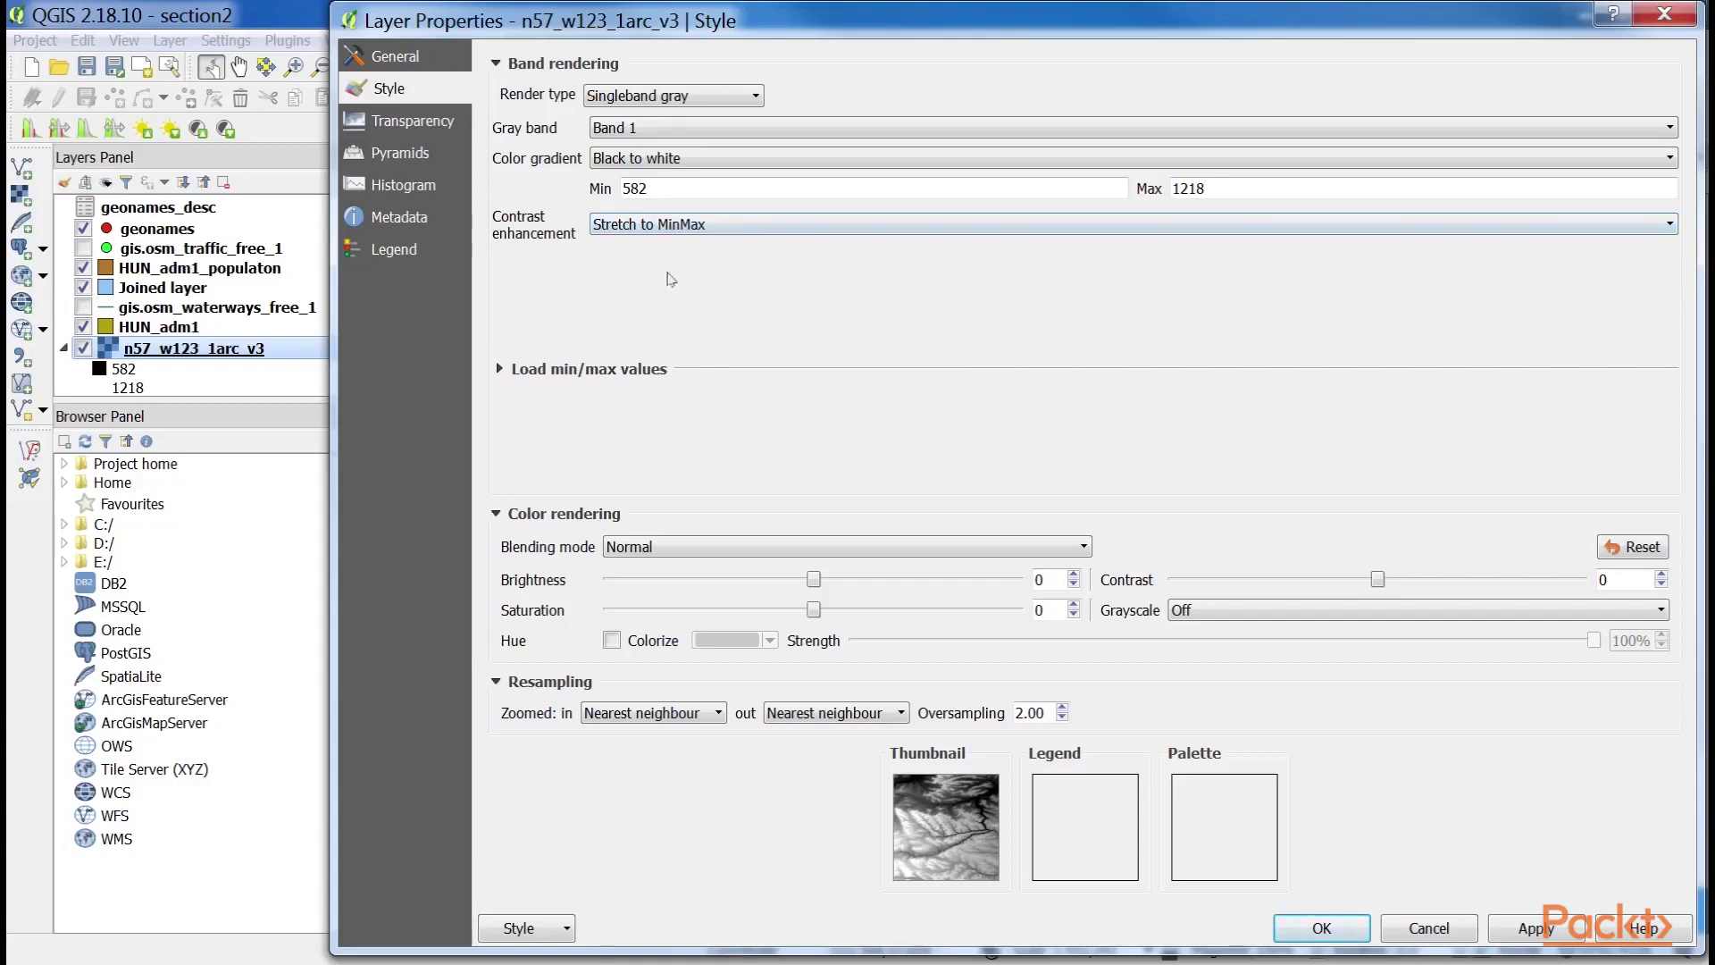
left_click(672, 98)
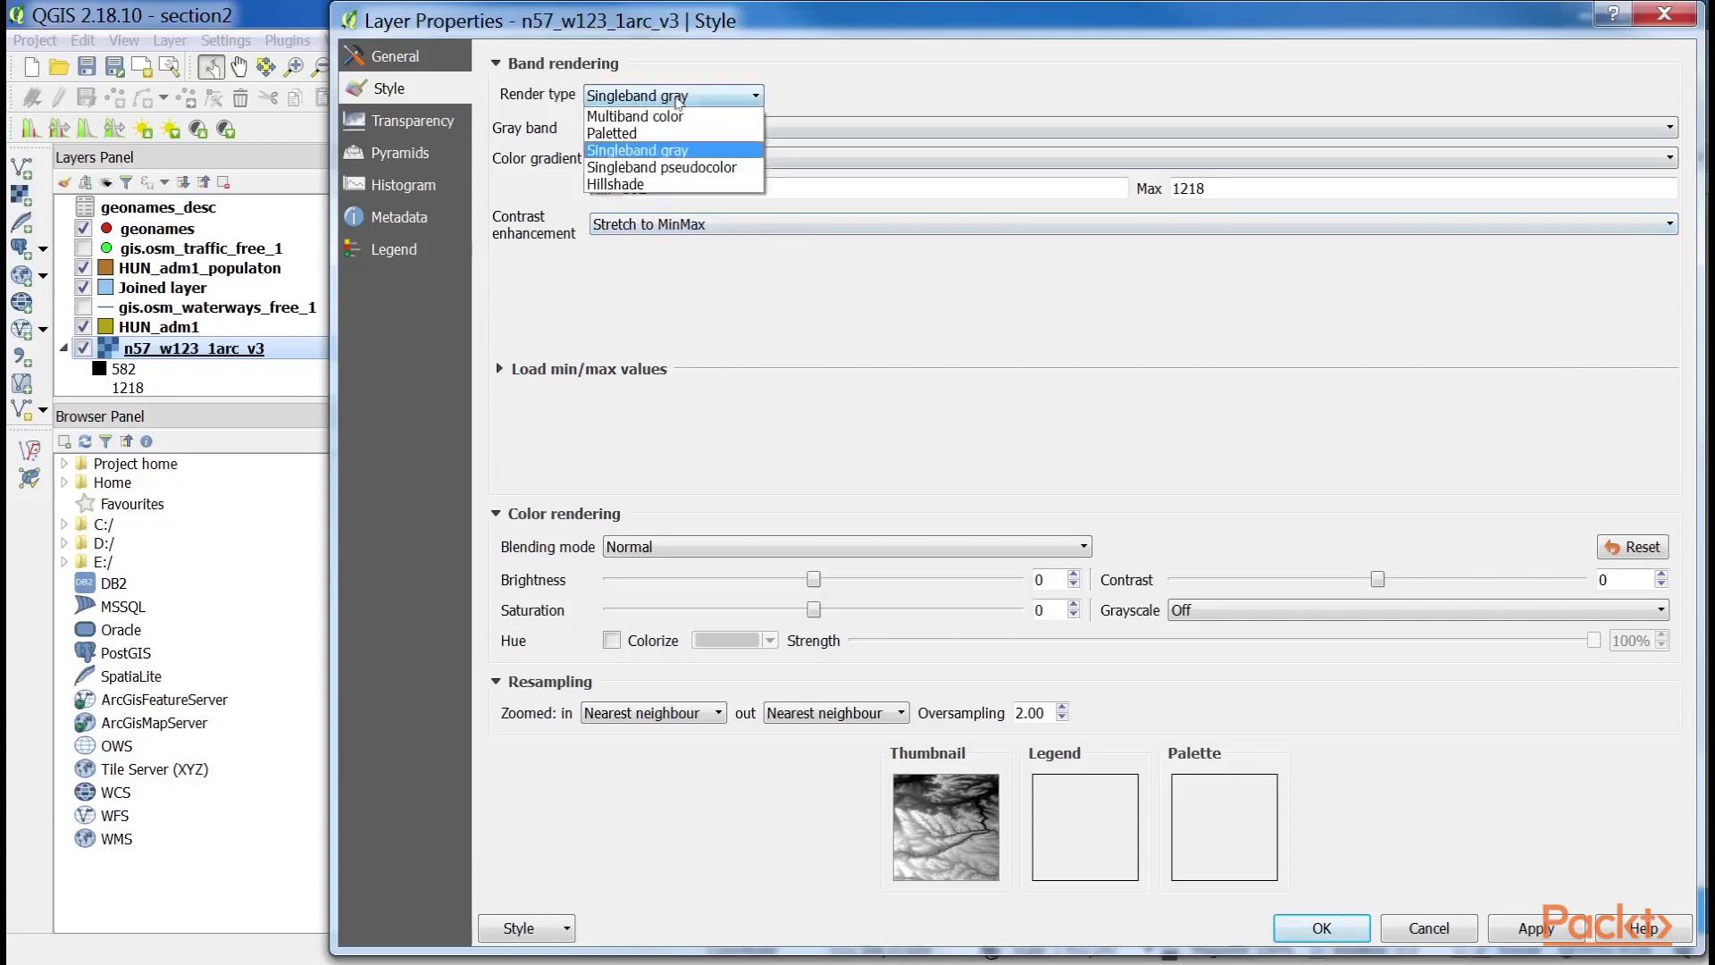
left_click(695, 167)
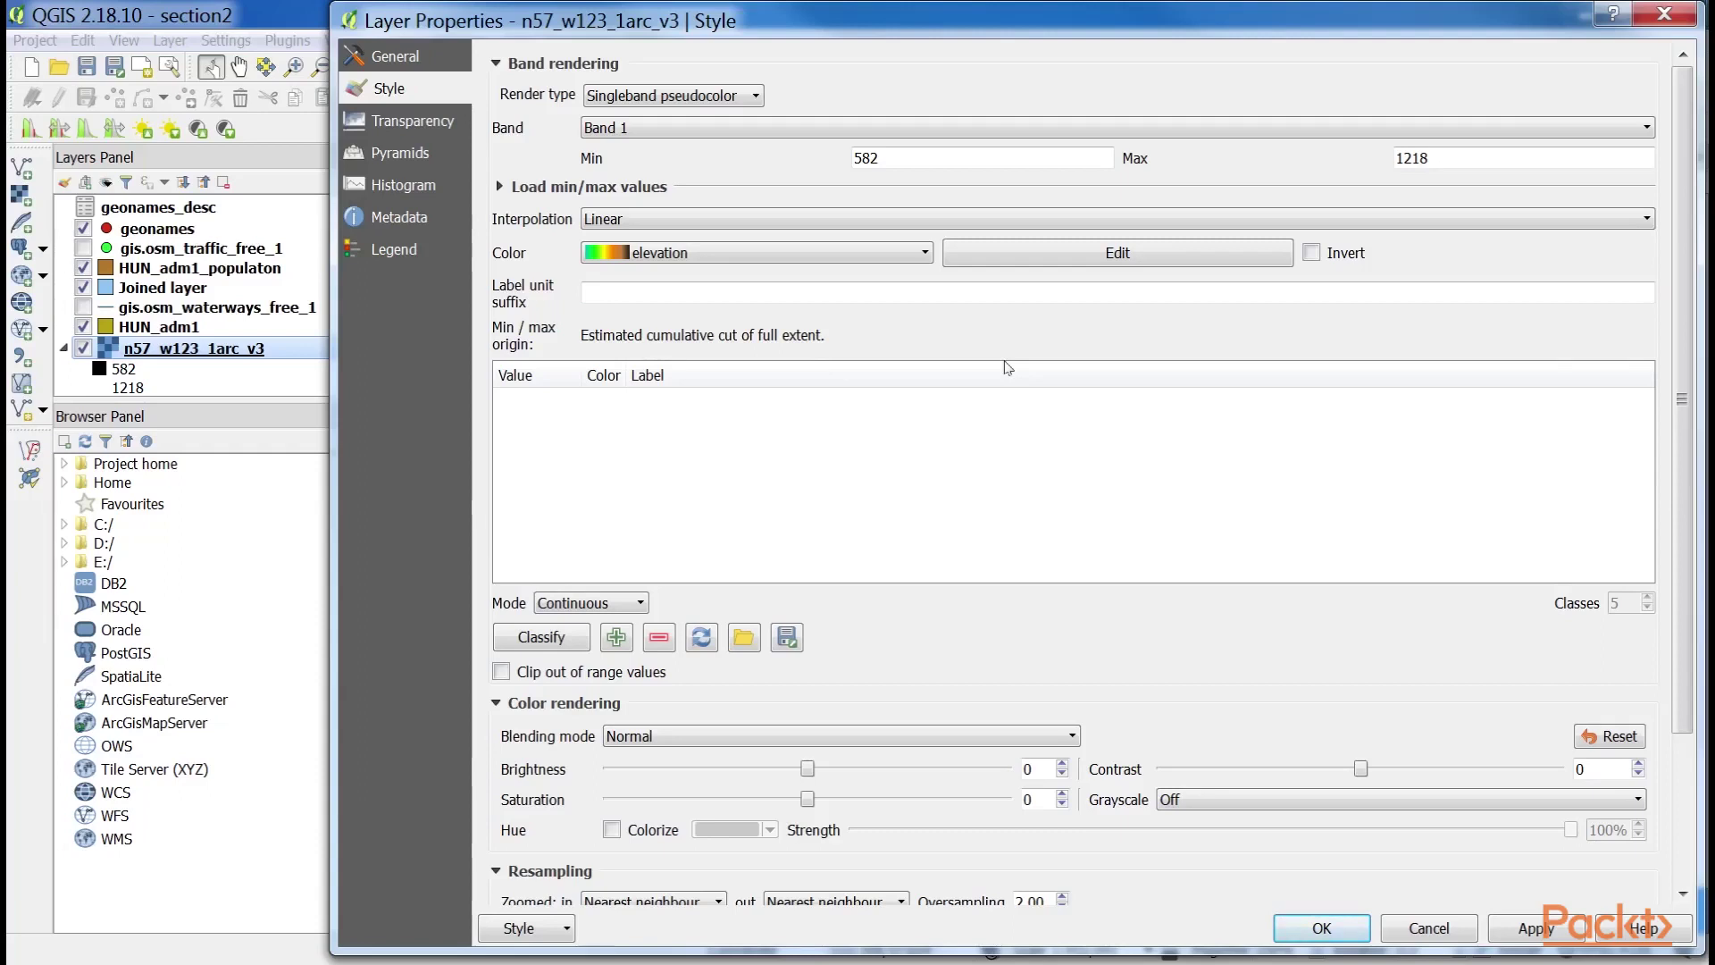
Apply the BrBG colour ramp, classify into five classes from 582 to 1218, and confirm.
left_click(767, 259)
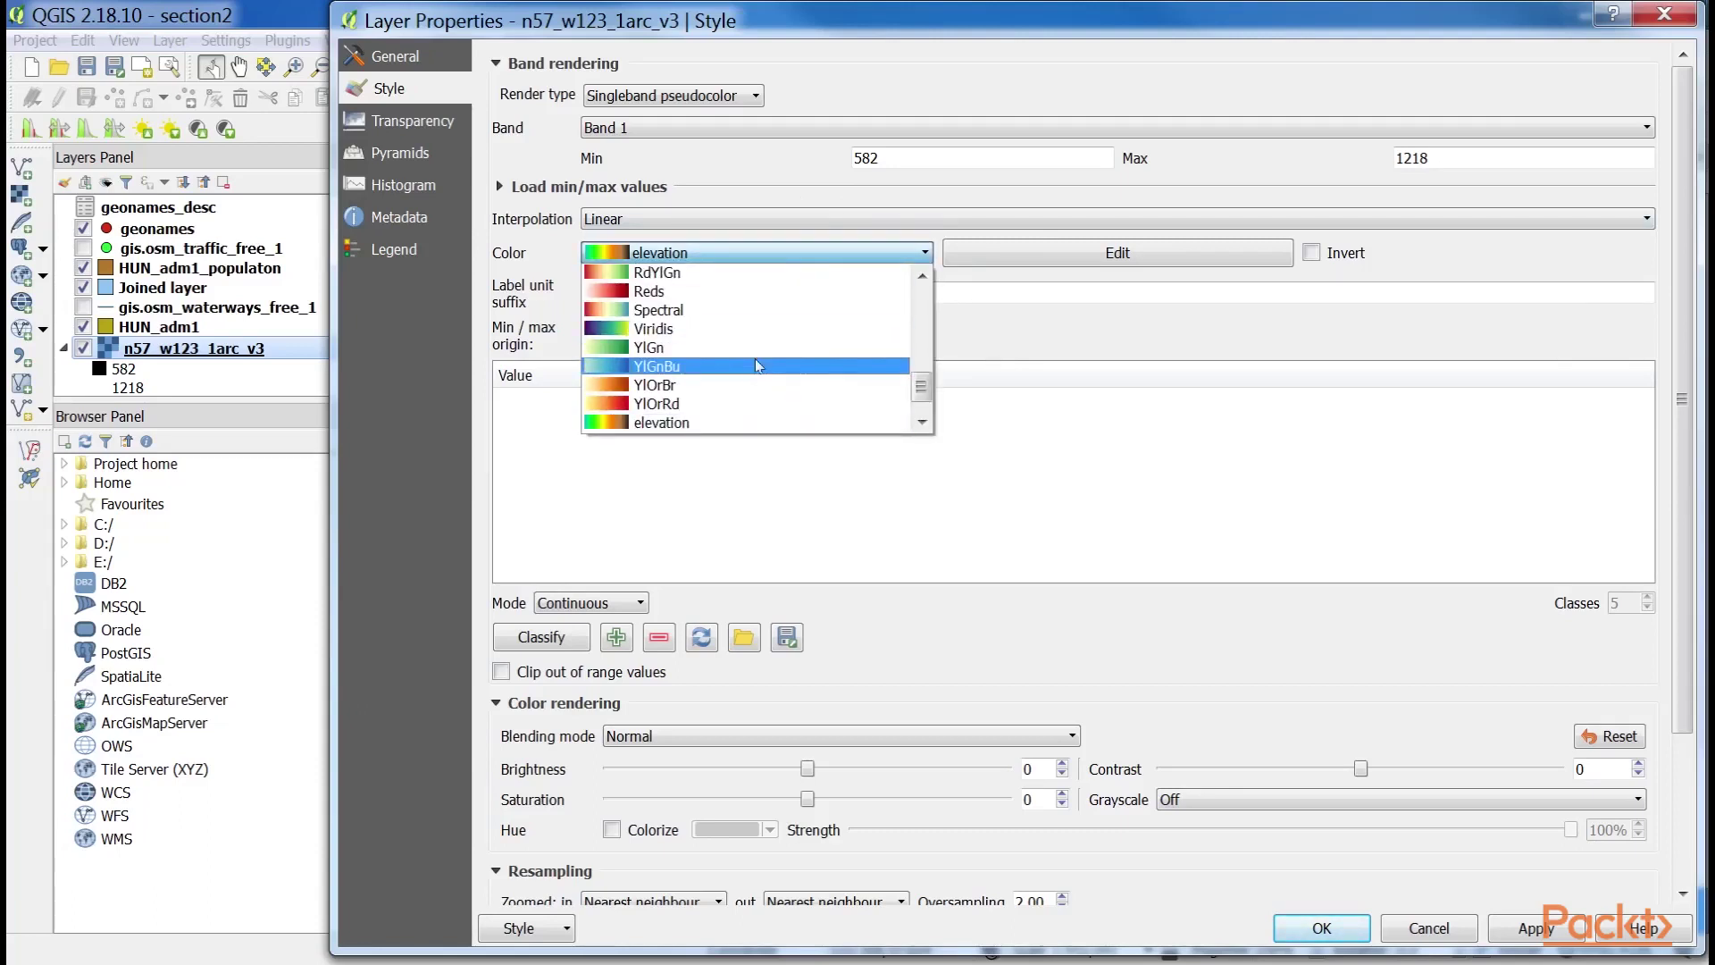
scroll(758, 365, "up", 8)
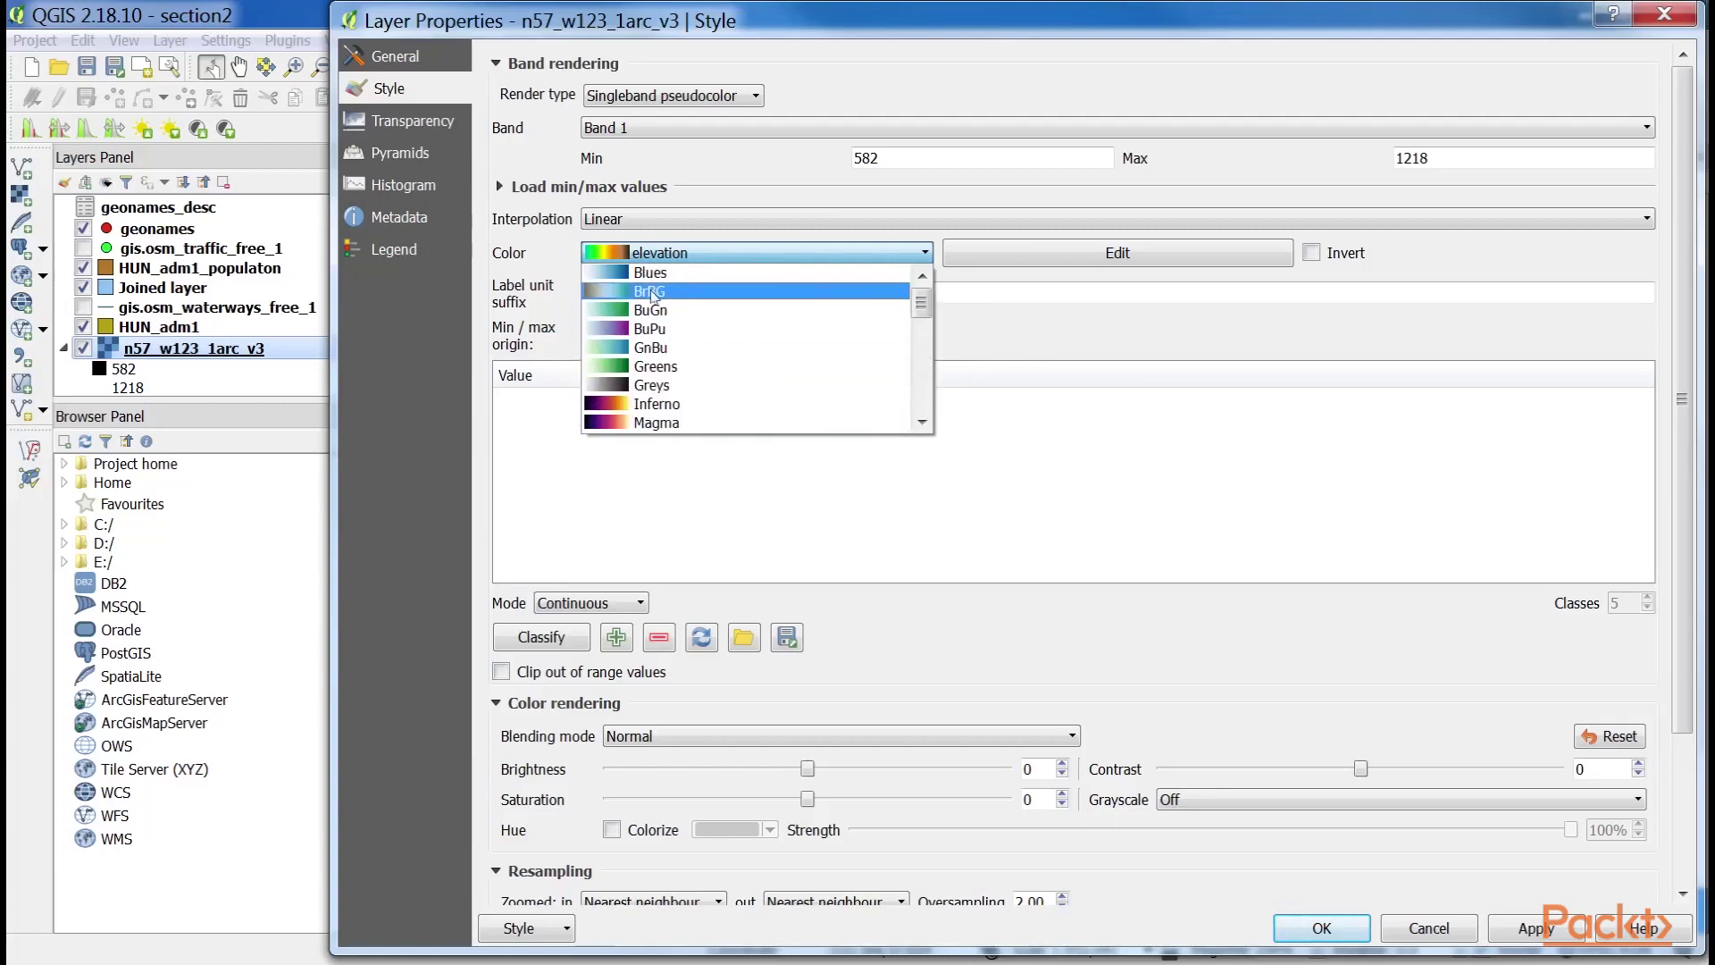
left_click(653, 295)
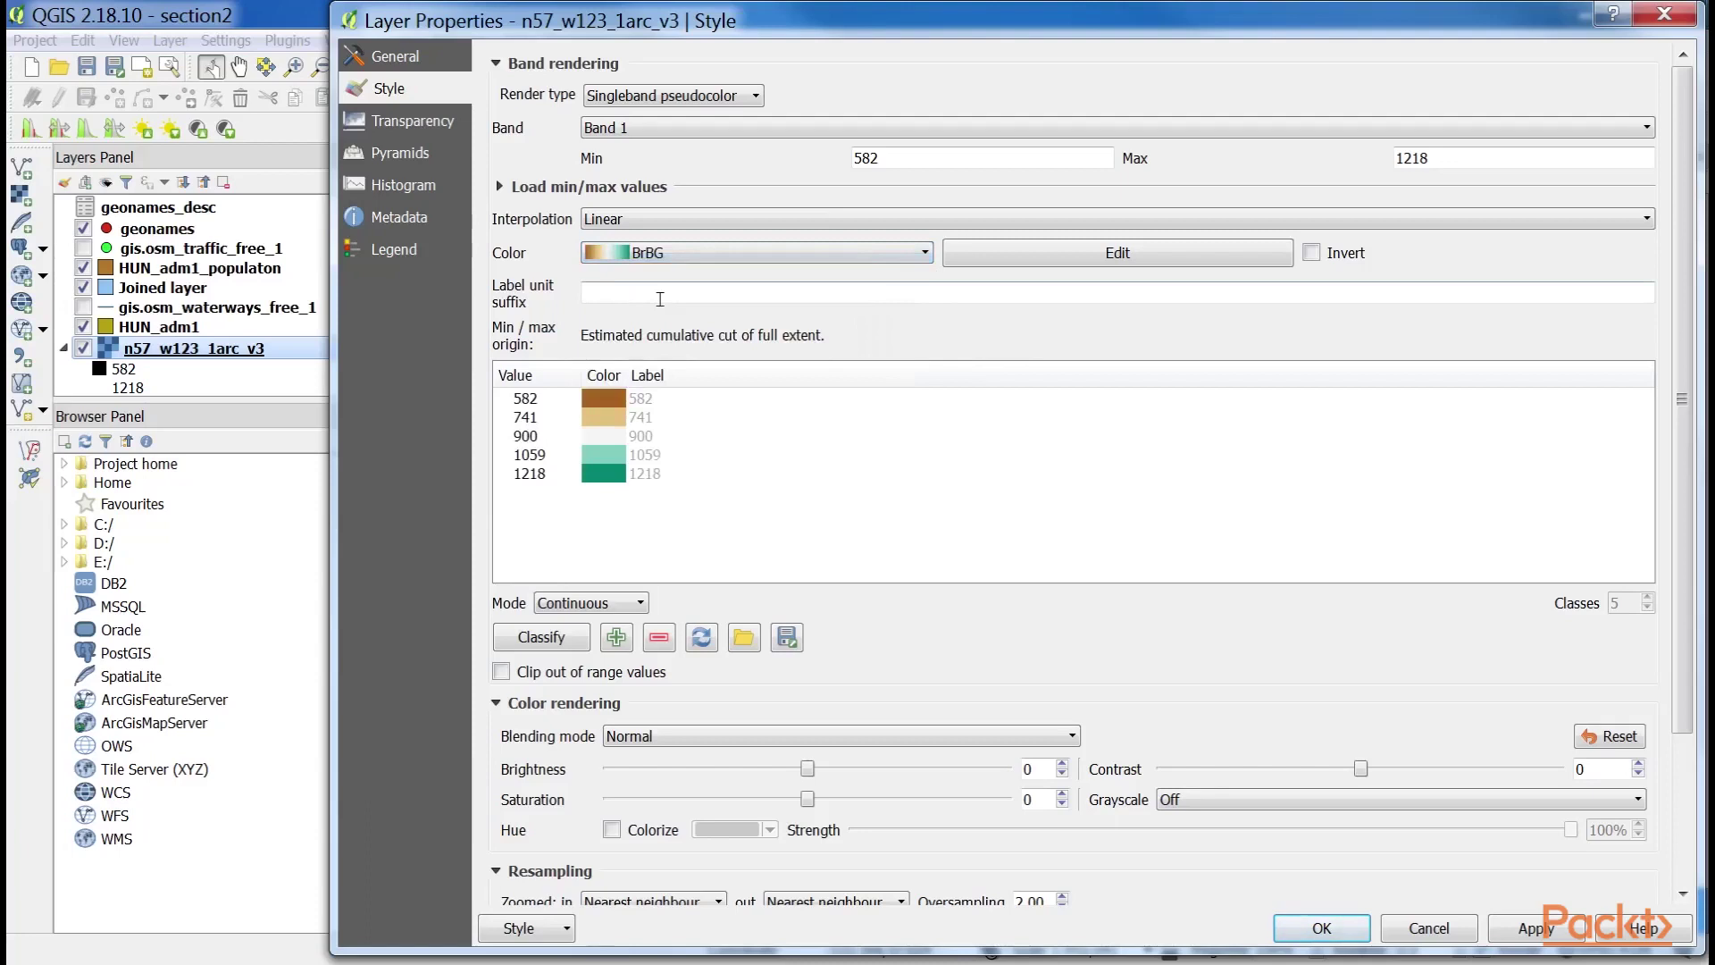
left_click(548, 642)
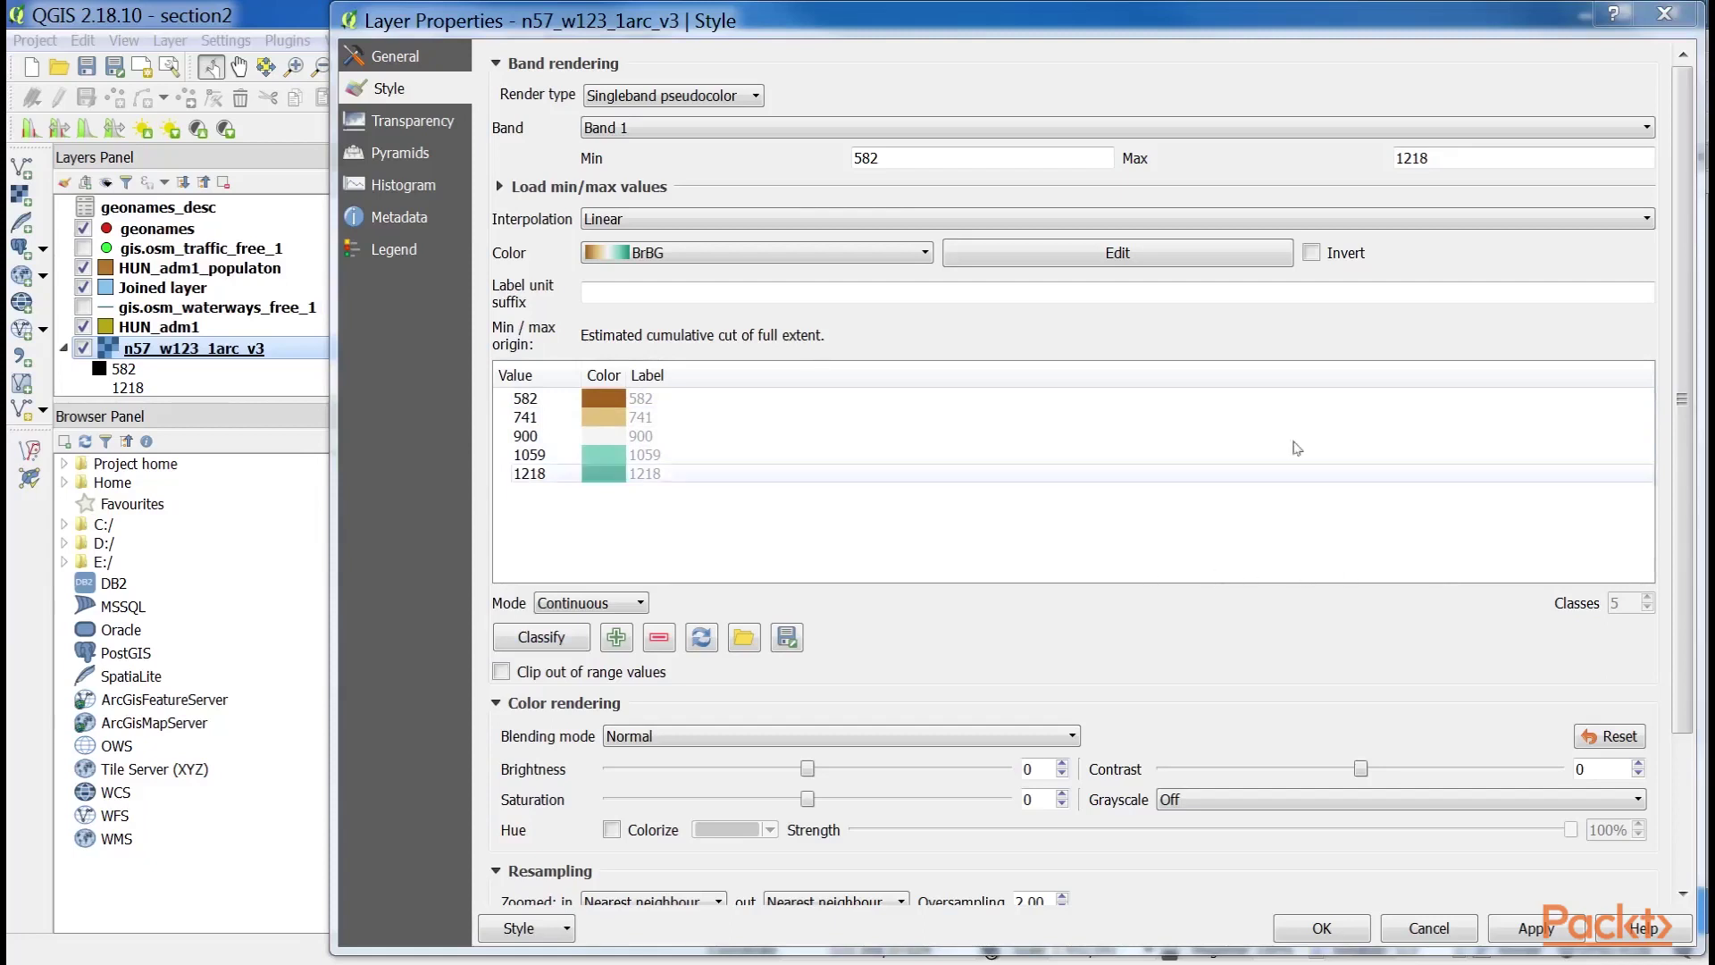
left_click(1325, 260)
left_click(1327, 260)
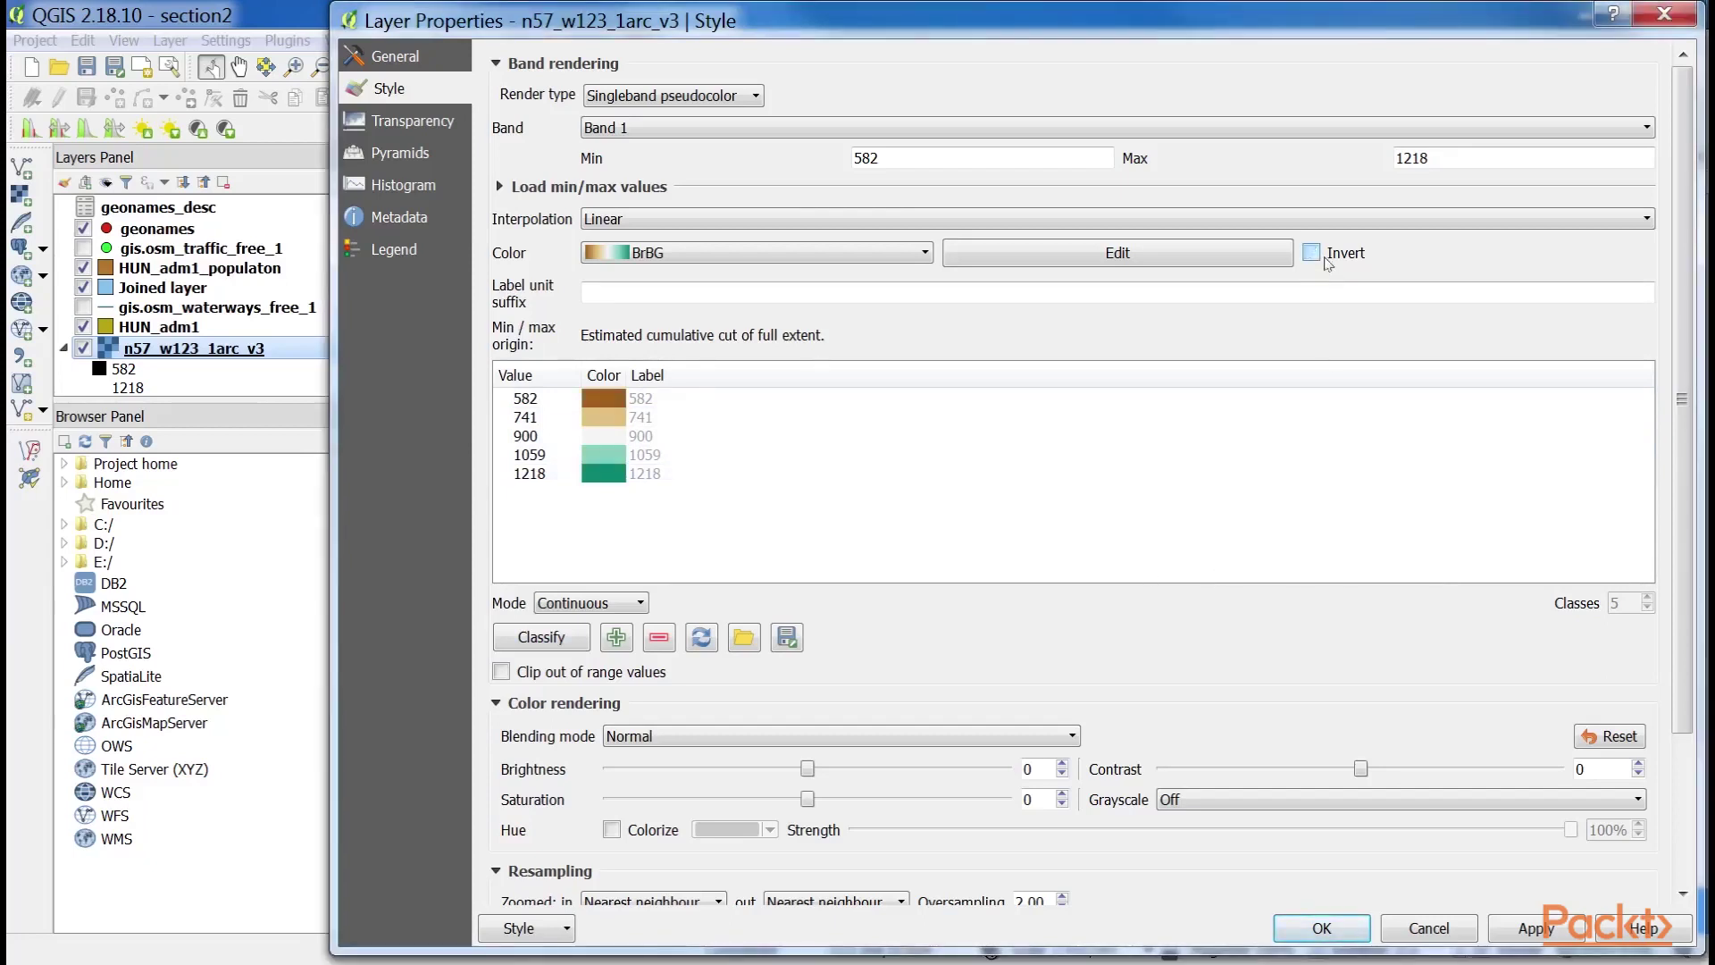
left_click(1323, 928)
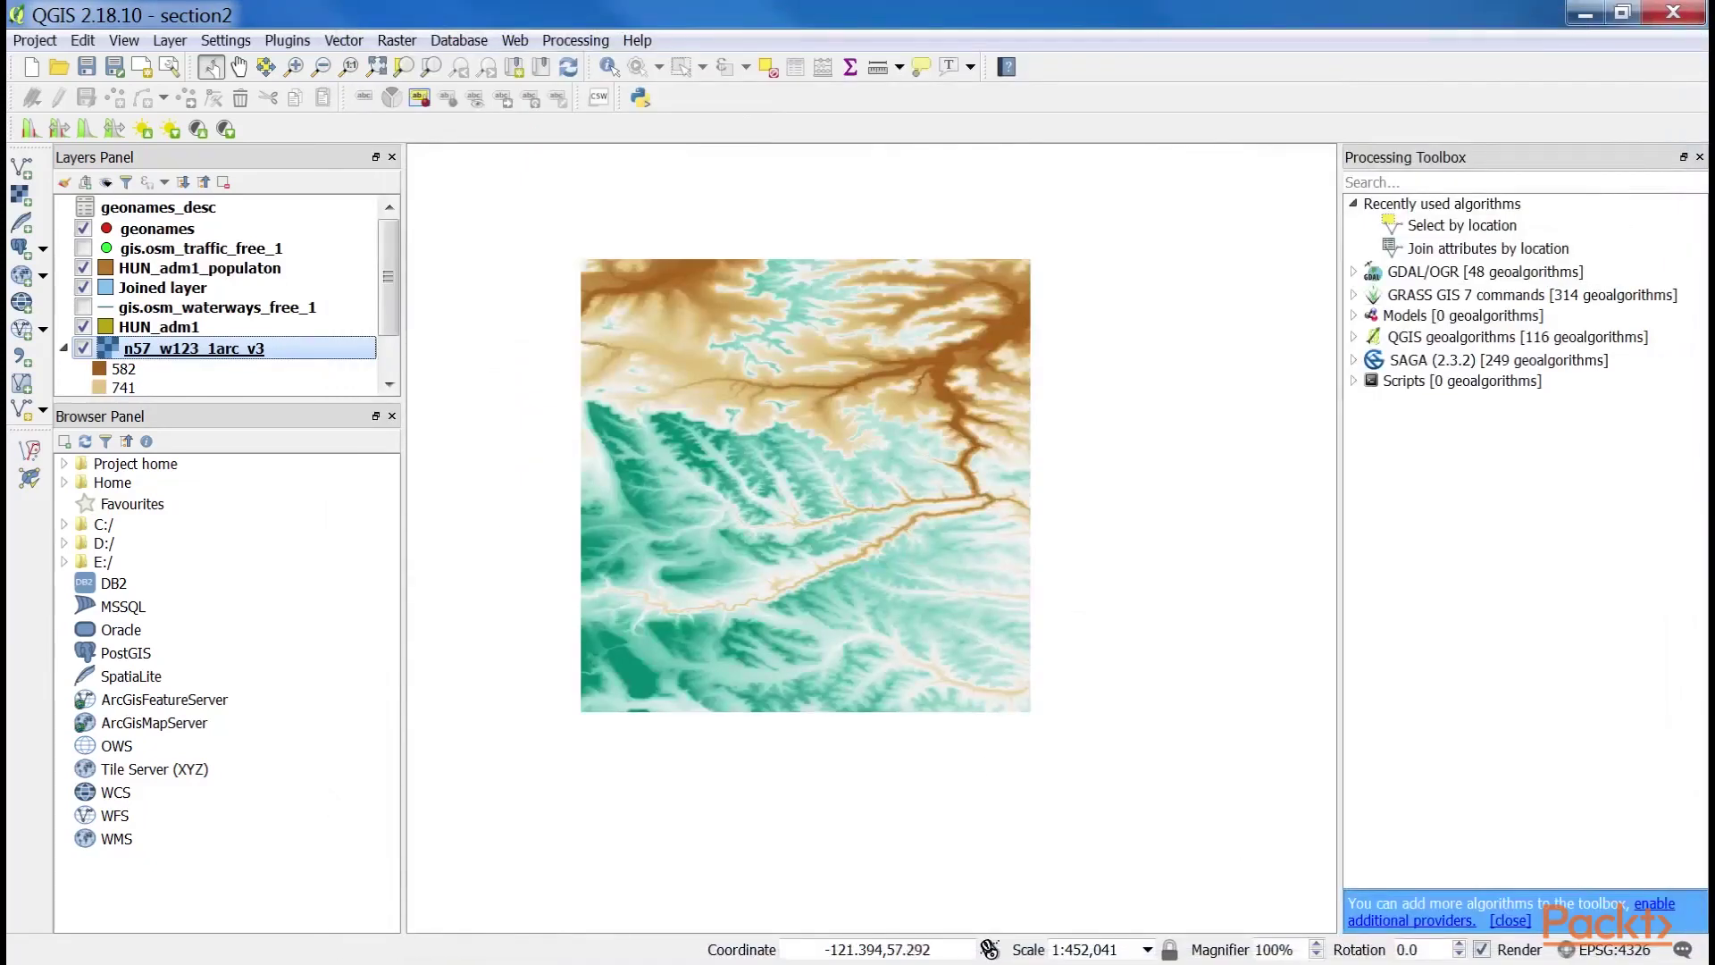
Reopen the elevation layer's properties, check its 442–1735 histogram, and return to Style.
right_click(198, 347)
left_click(311, 757)
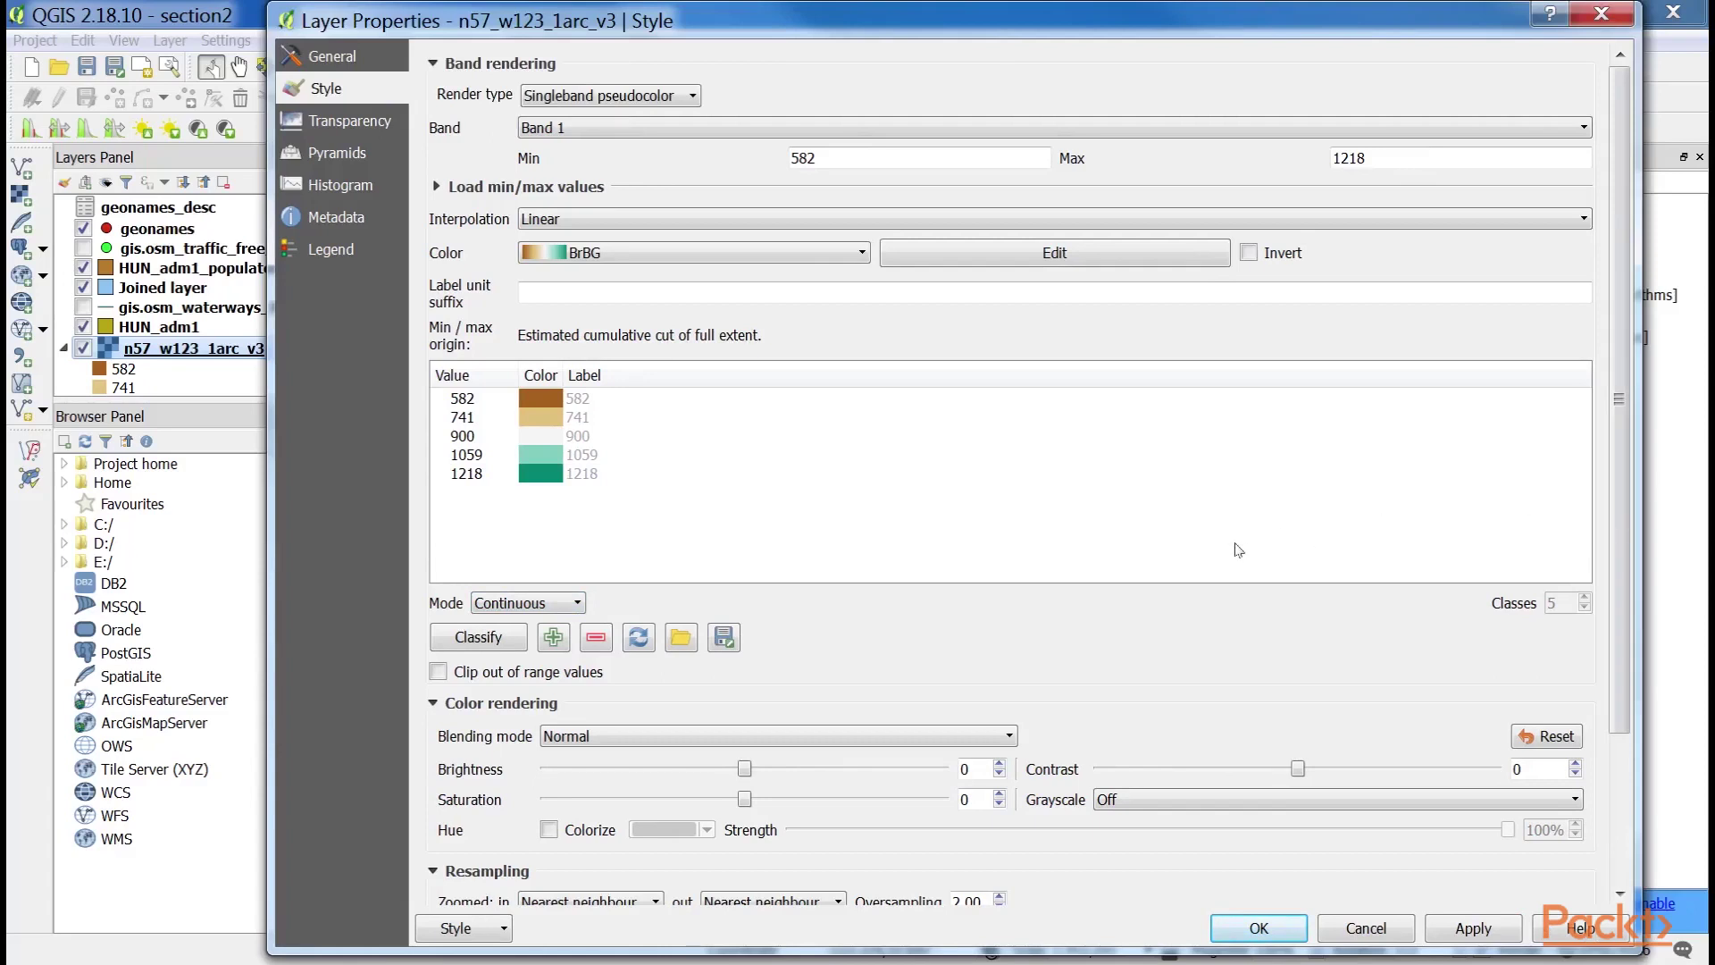
left_click(346, 191)
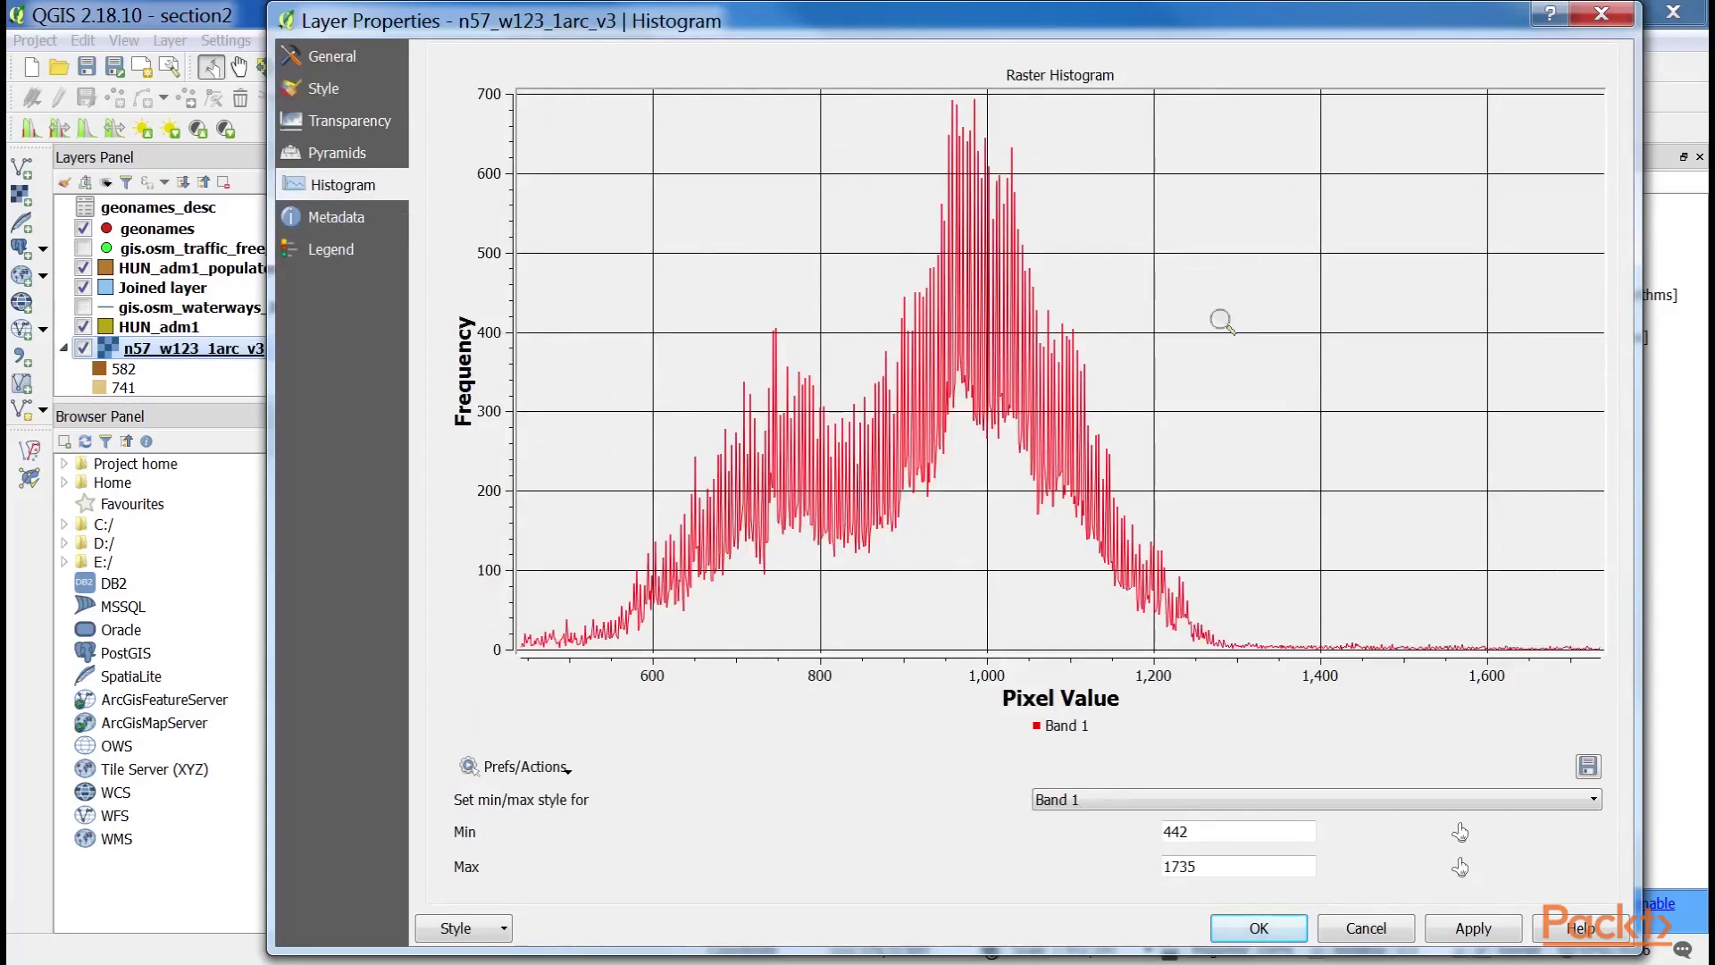
left_click(329, 91)
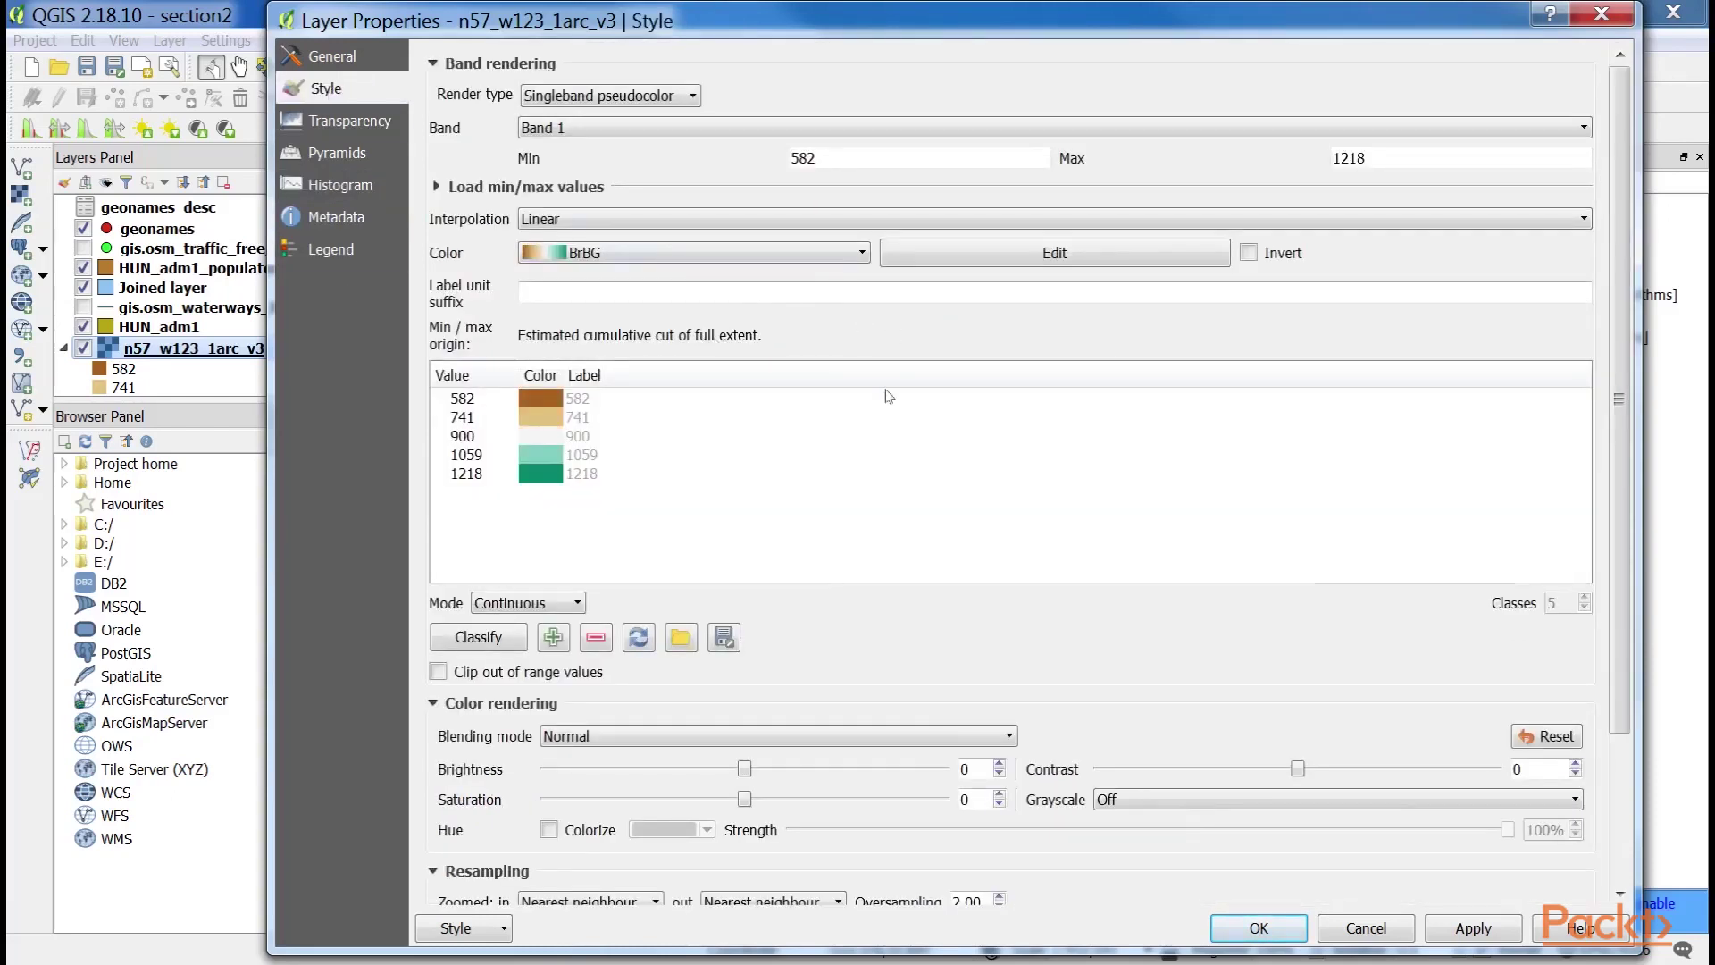
Set the classification mode to Quantile and start a new cpt-city colour ramp.
left_click(578, 601)
left_click(527, 657)
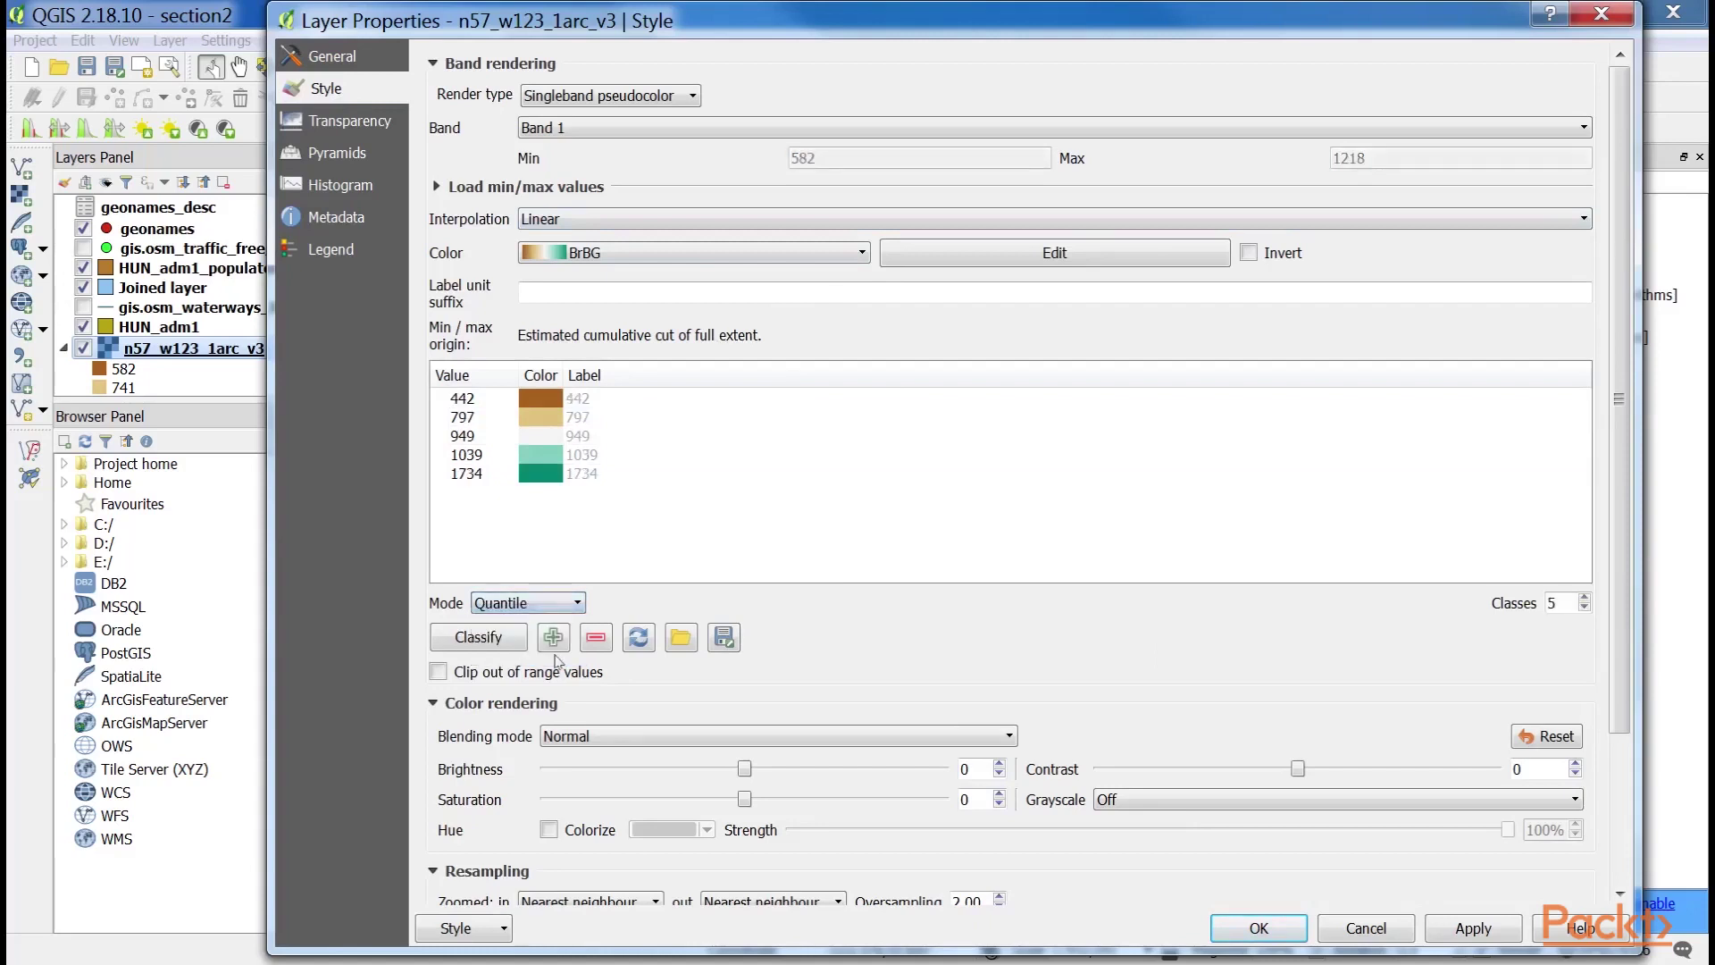
left_click(690, 257)
scroll(666, 433, "down", 8)
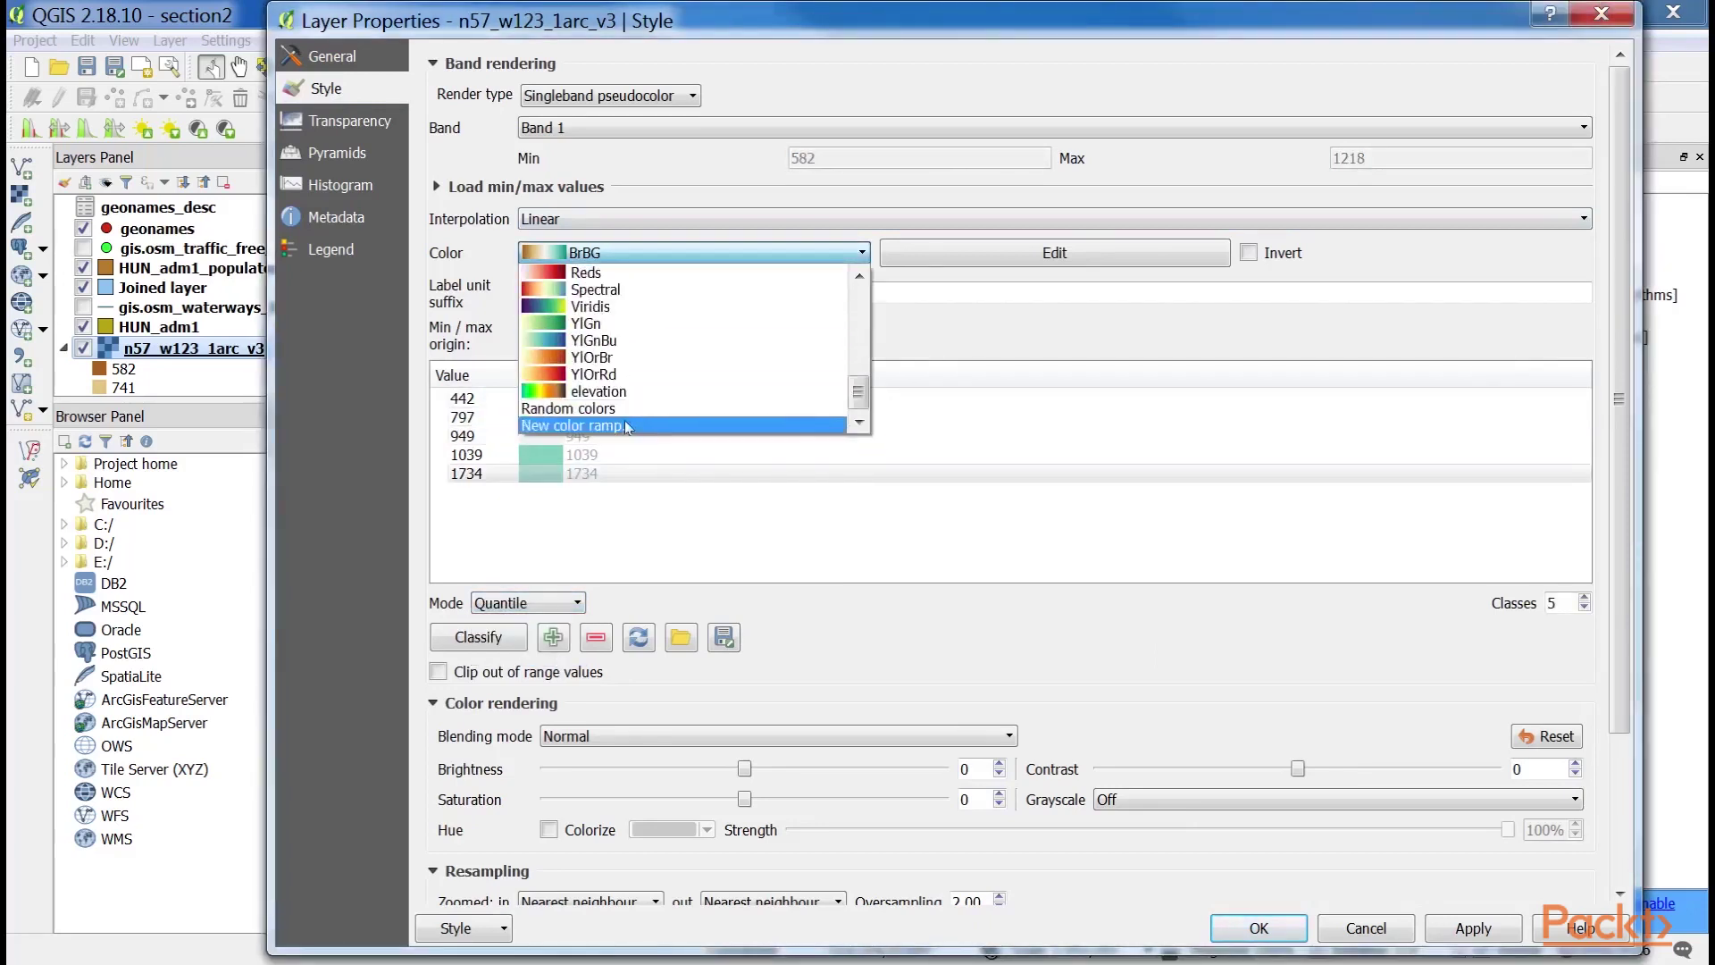
left_click(628, 433)
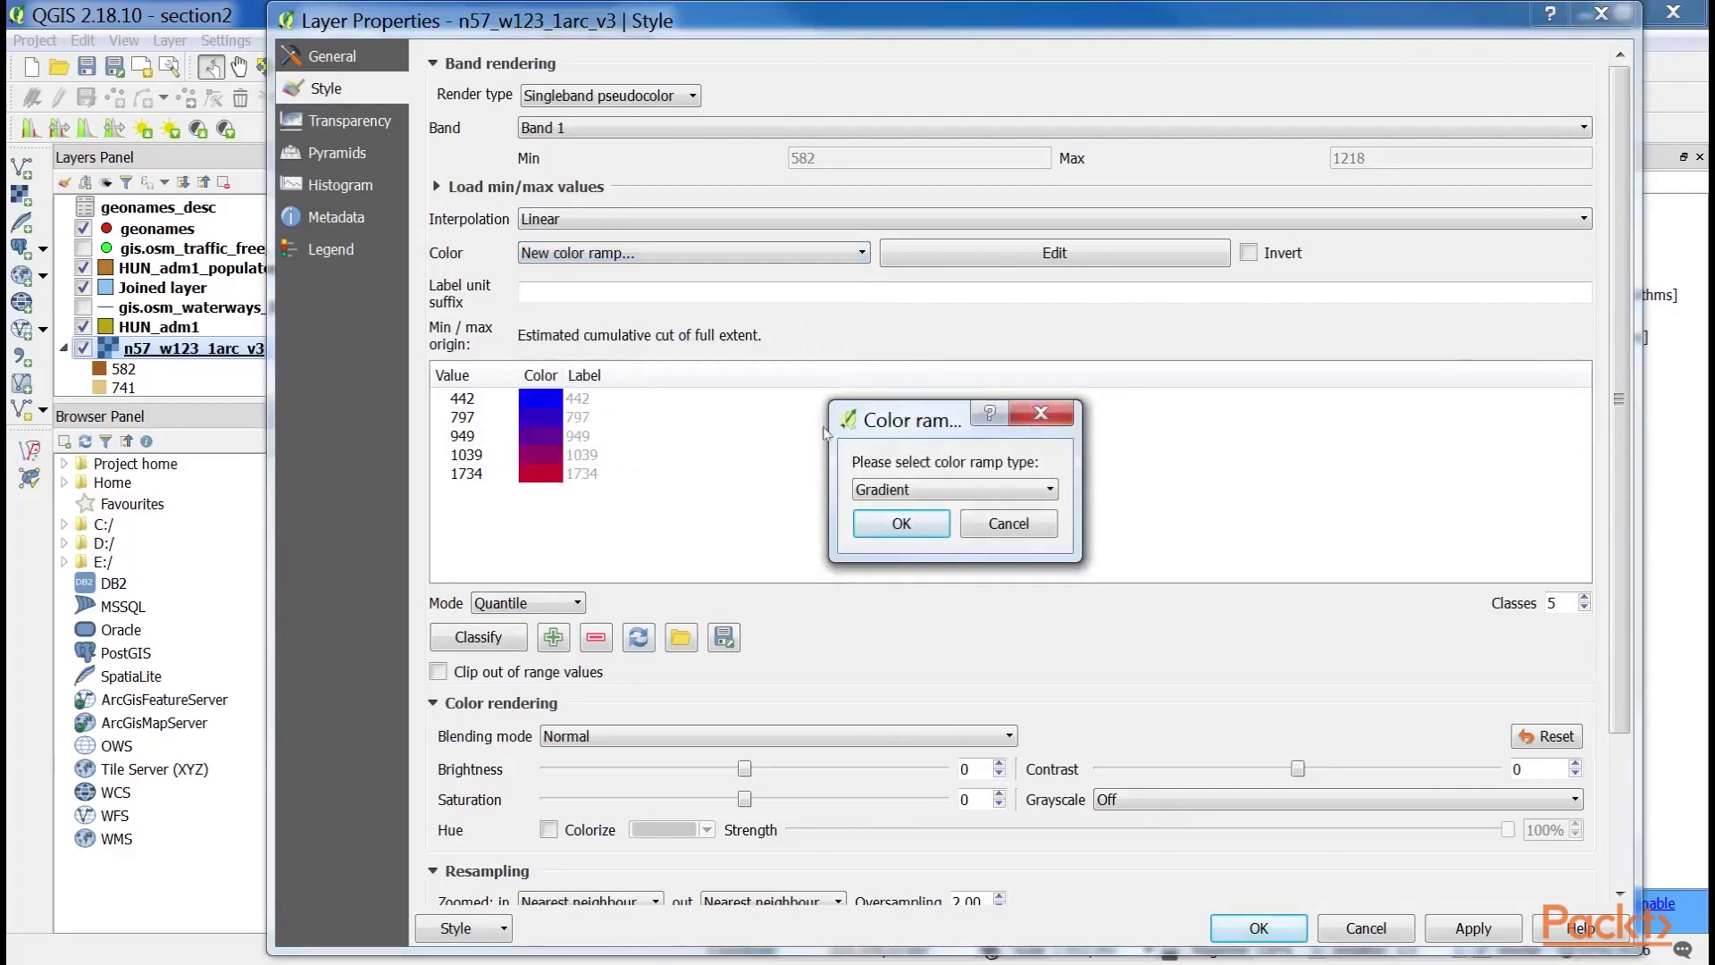
left_click(906, 489)
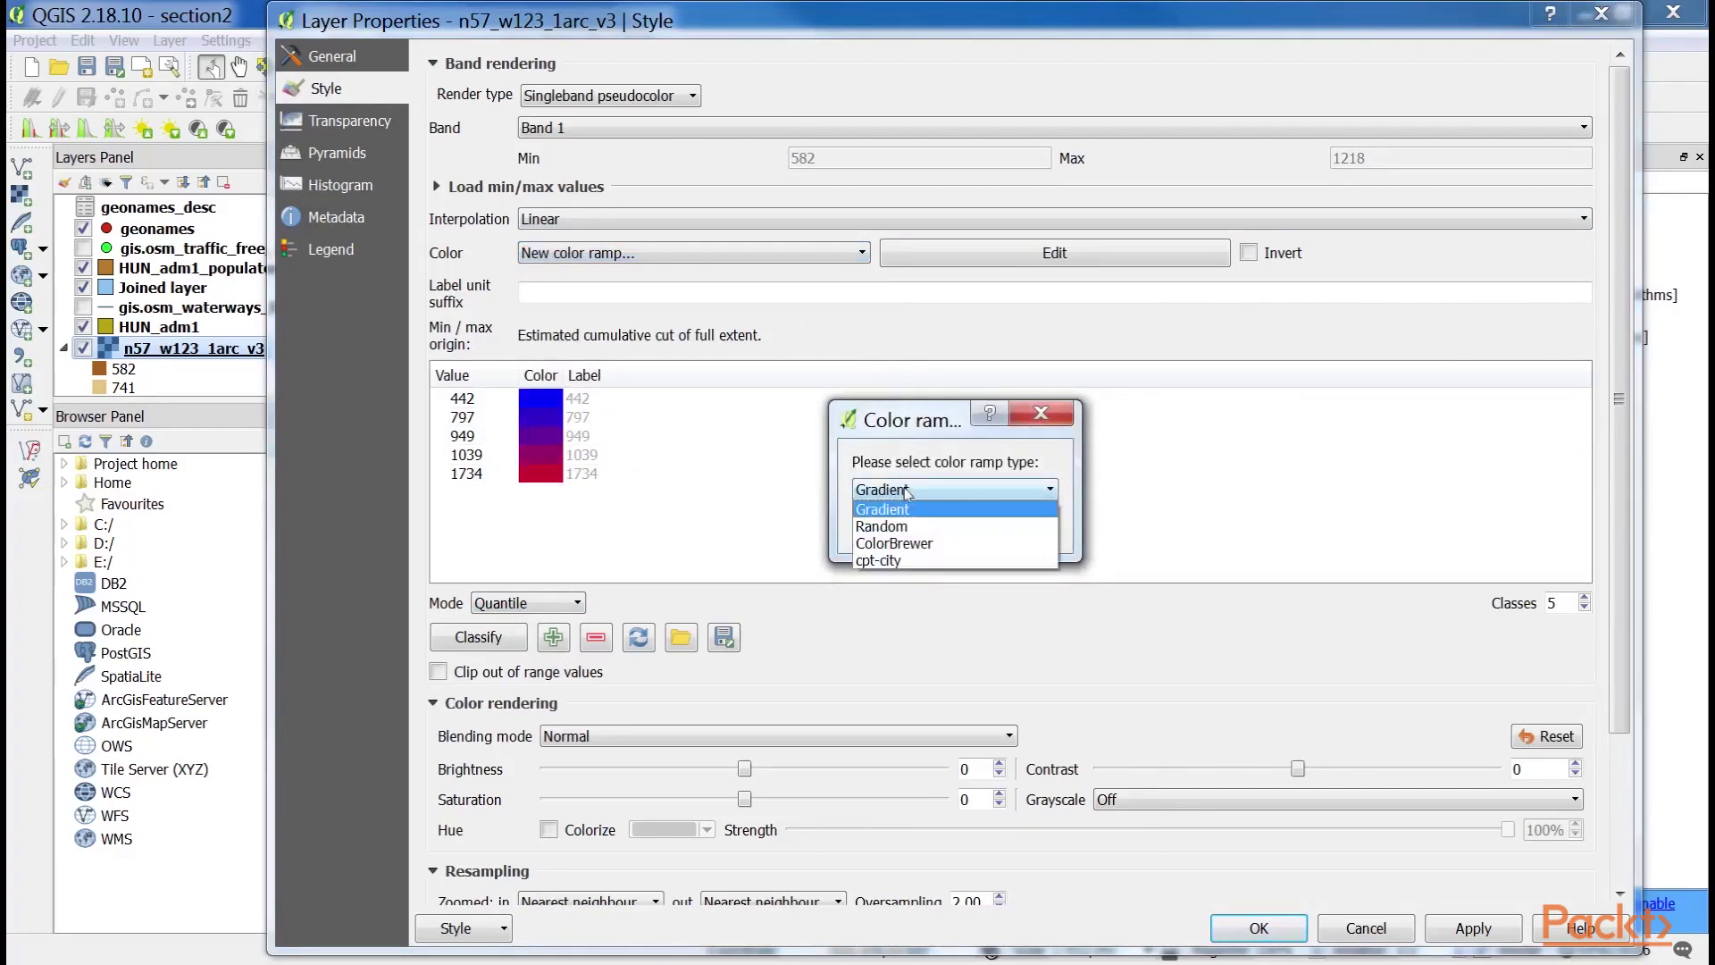
left_click(900, 565)
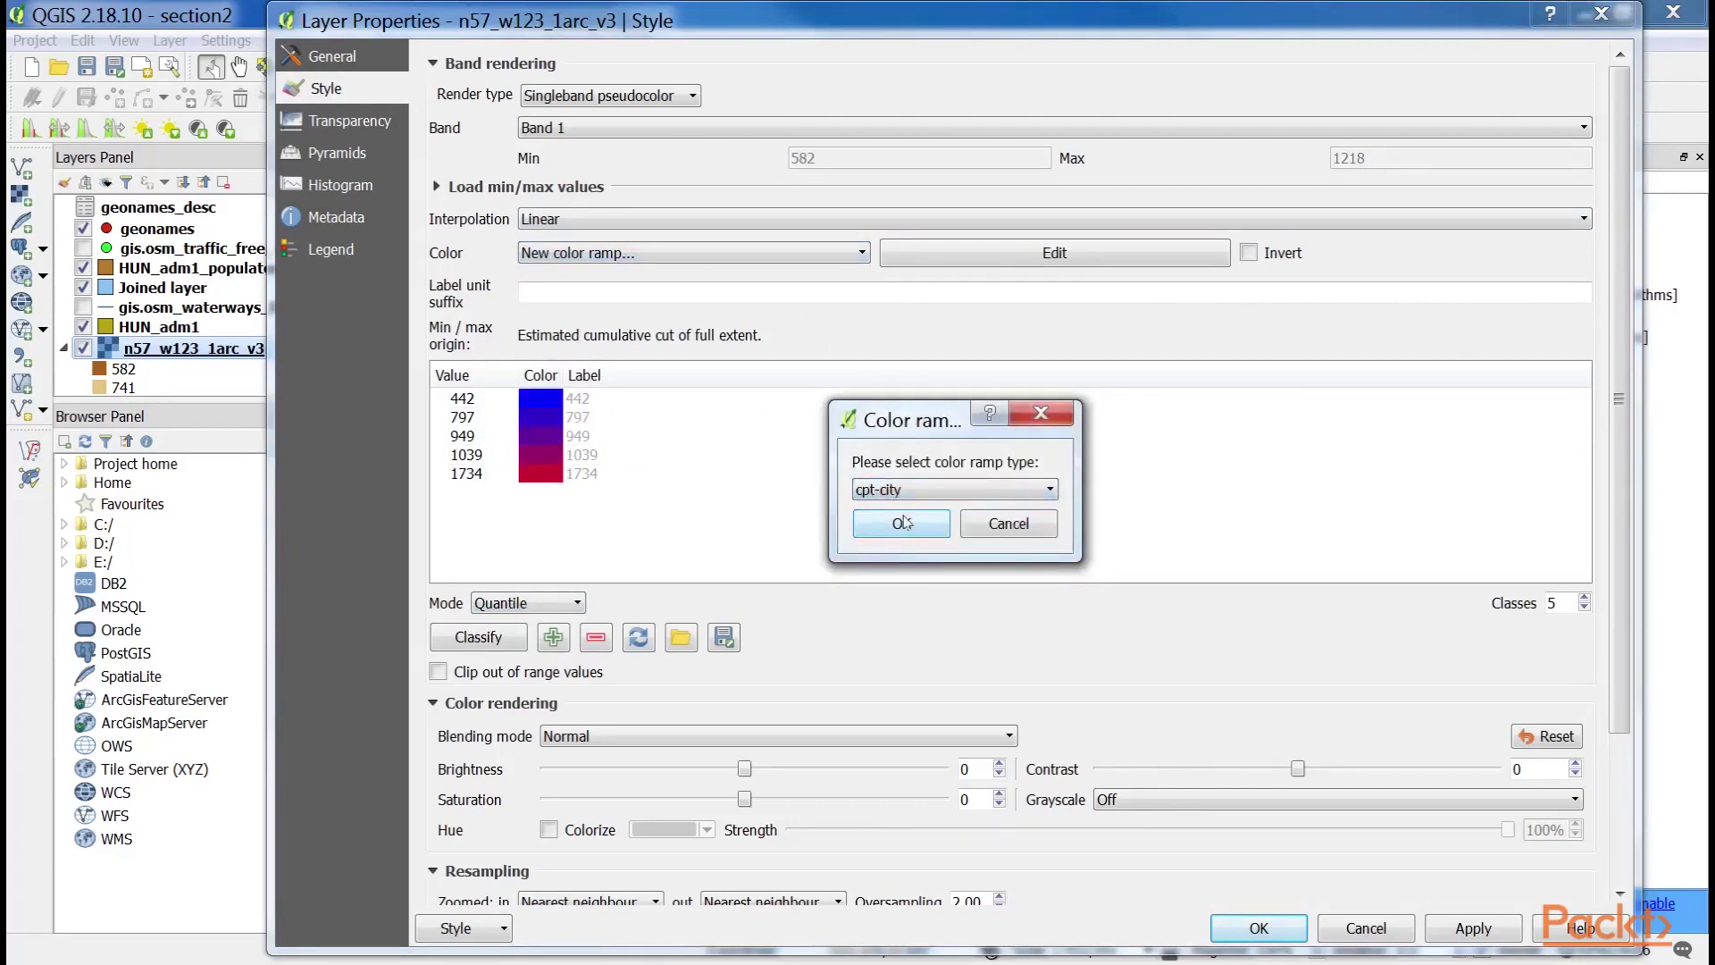
left_click(902, 522)
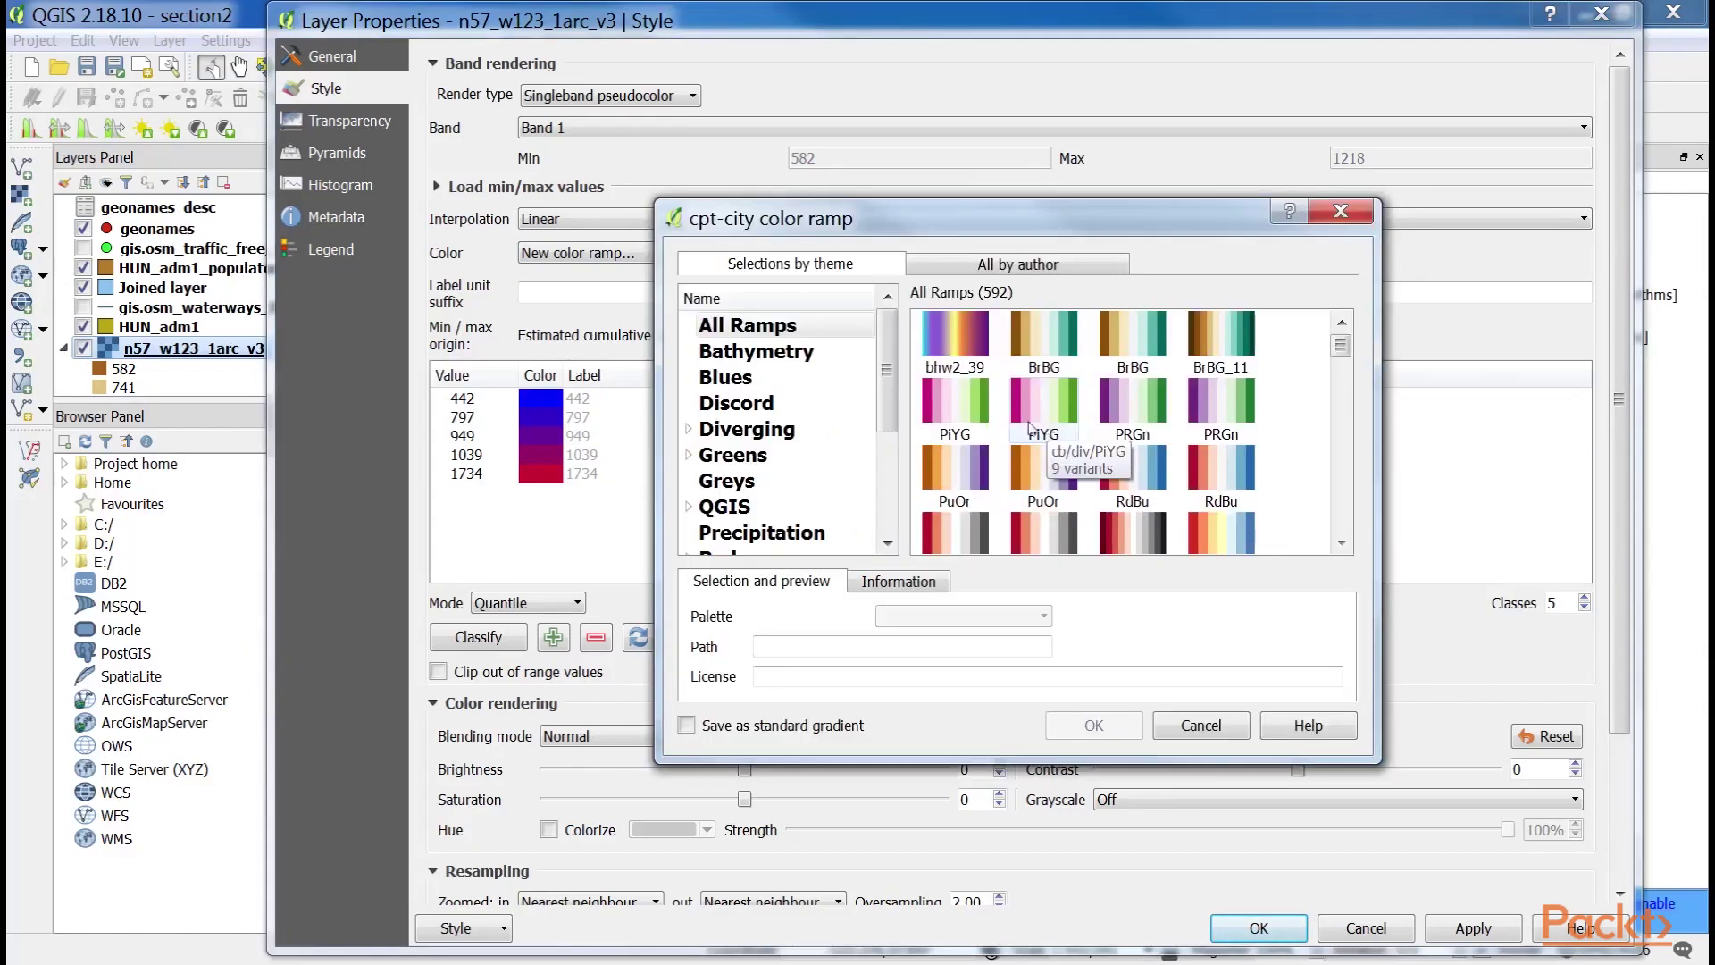
Choose the Topography elevation palette and save it as 'elevation', overwriting the existing ramp.
scroll(786, 429, "down", 3)
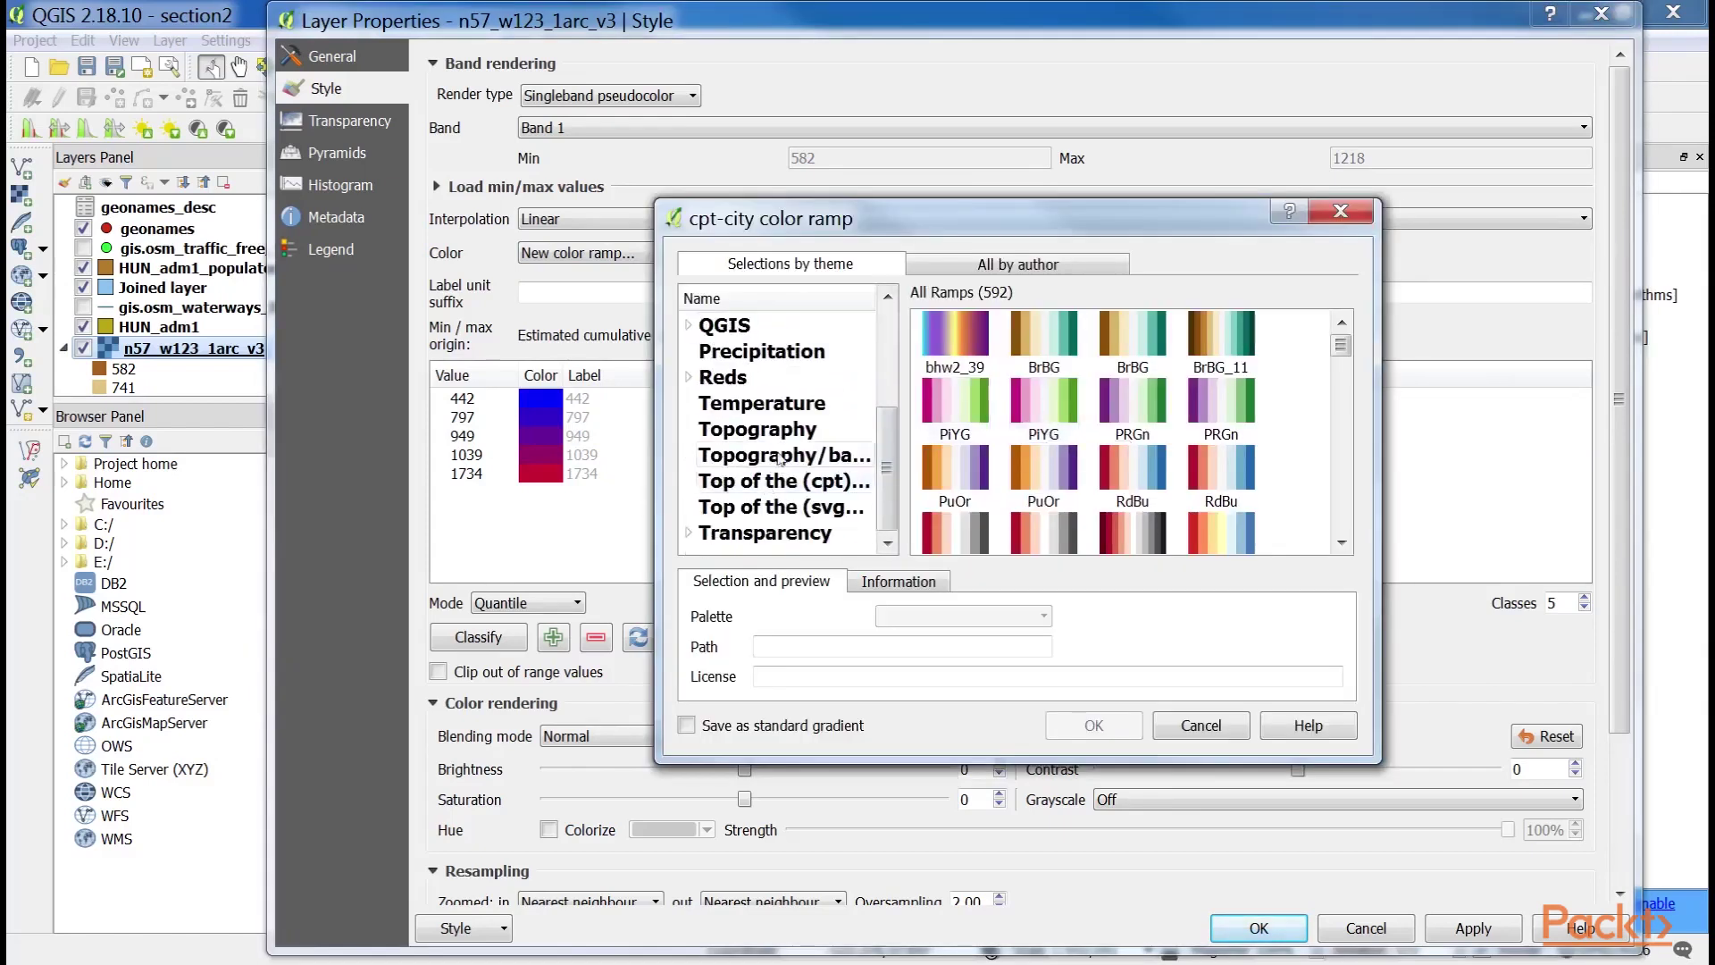
left_click(785, 430)
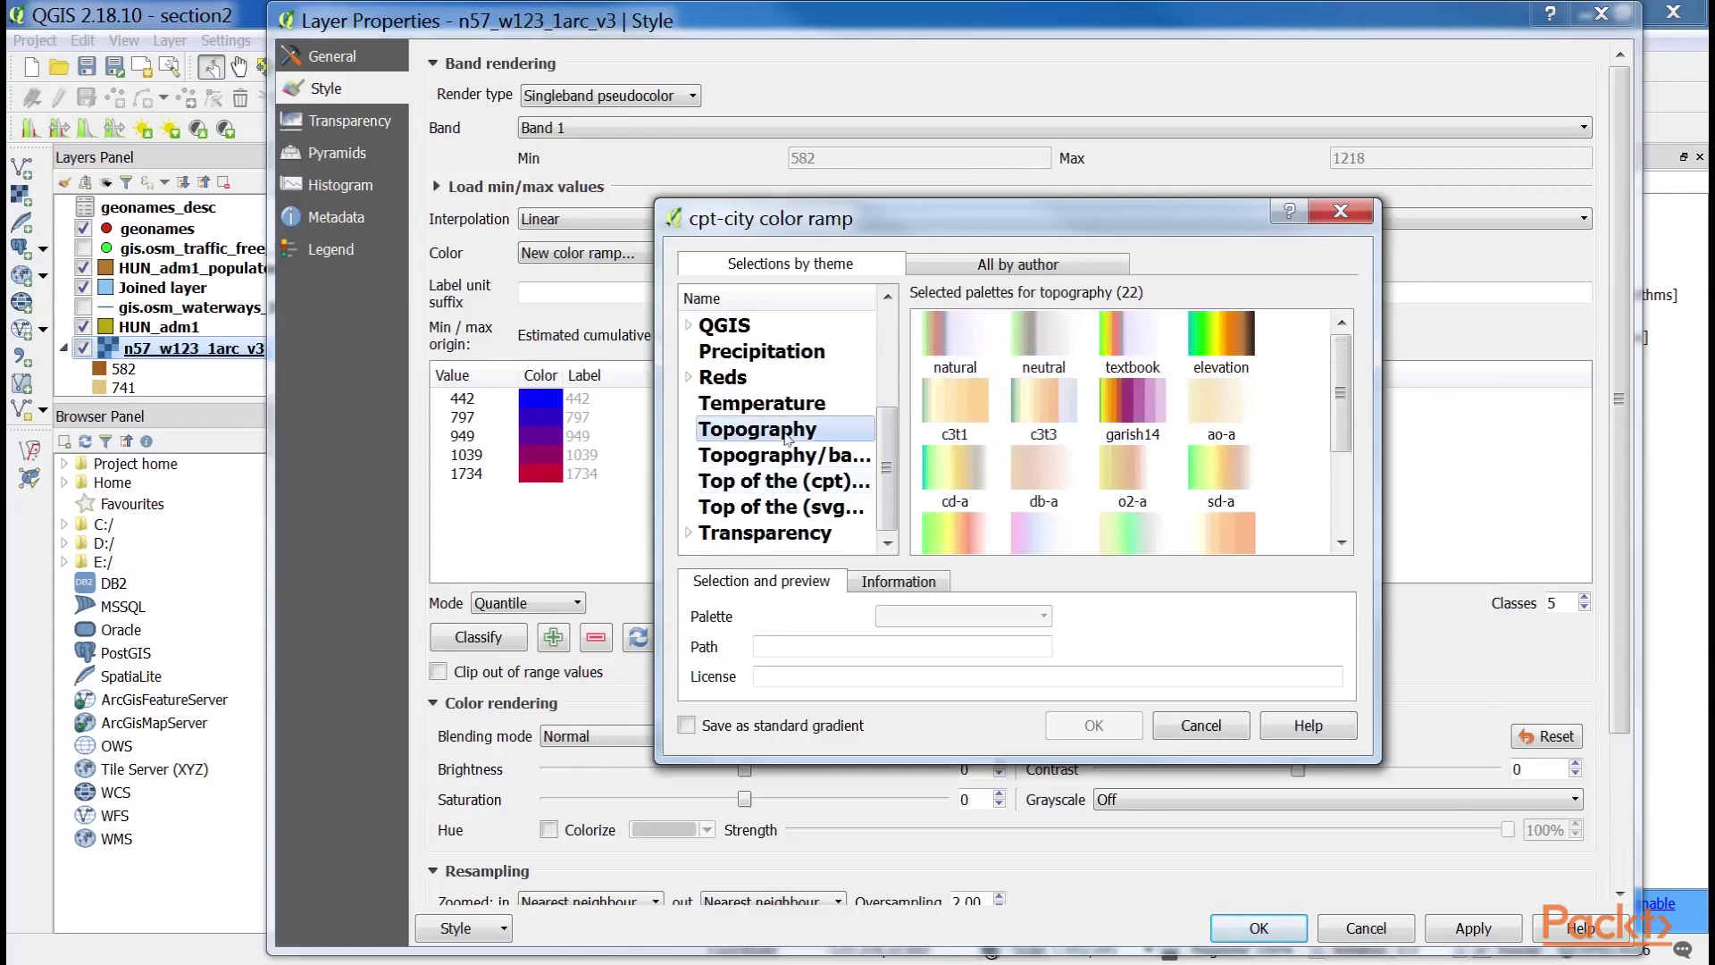
left_click(1224, 362)
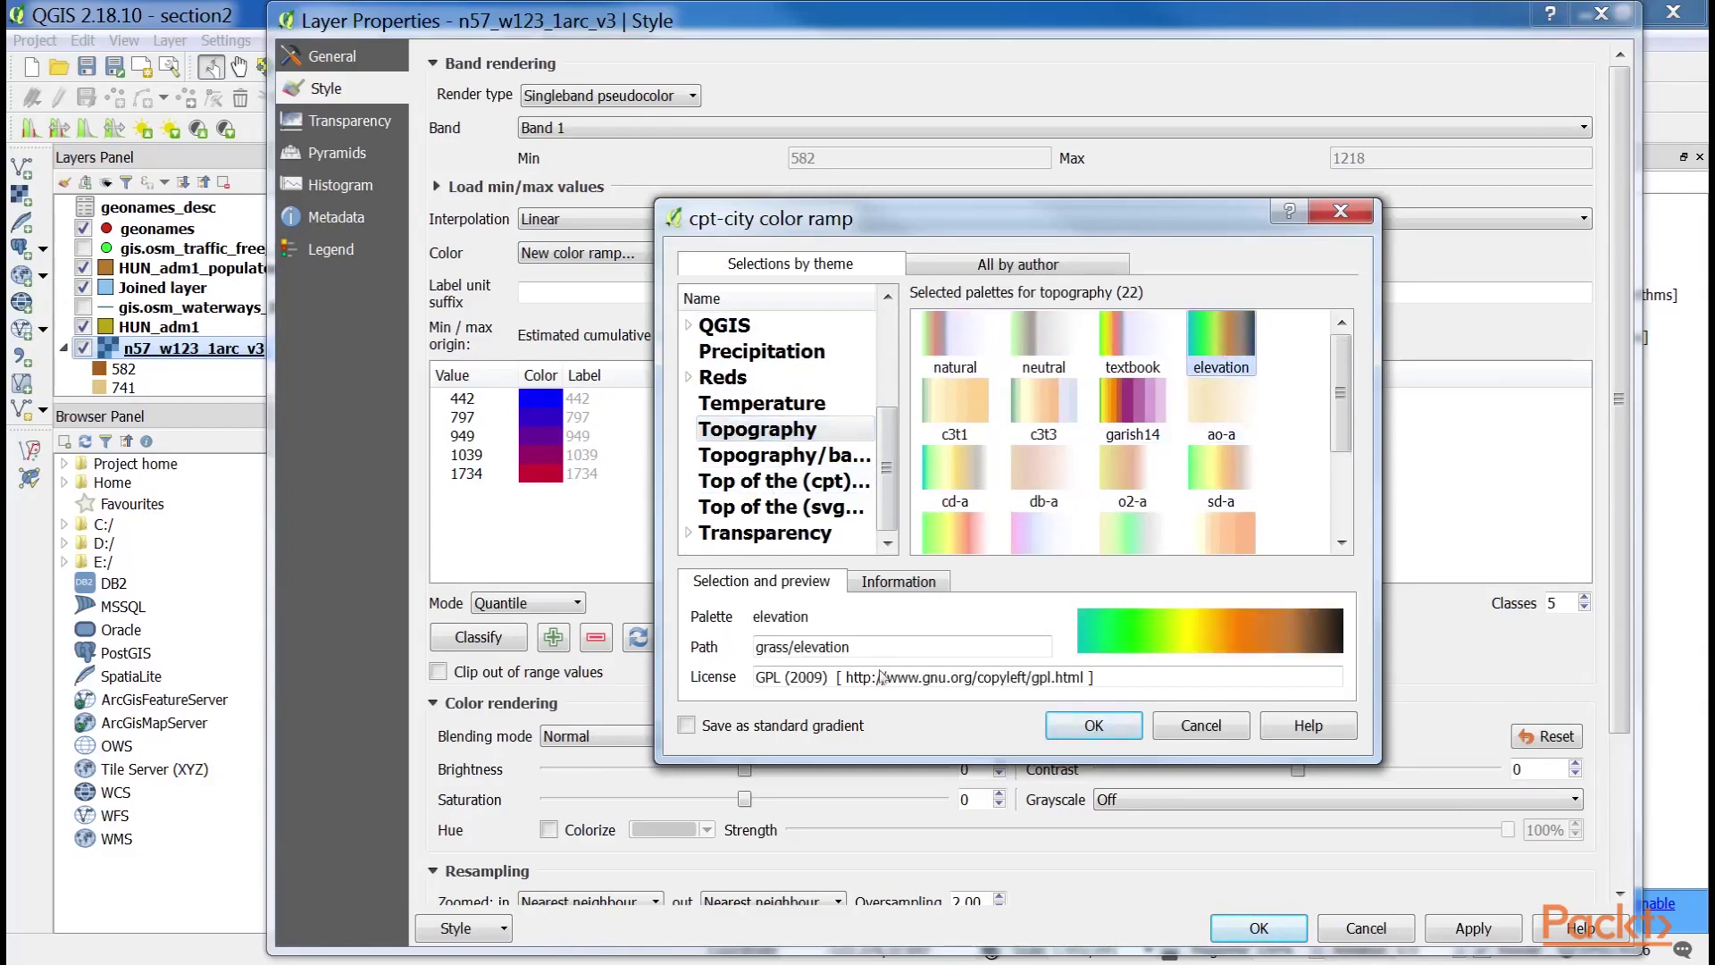
left_click(1084, 723)
left_click(947, 499)
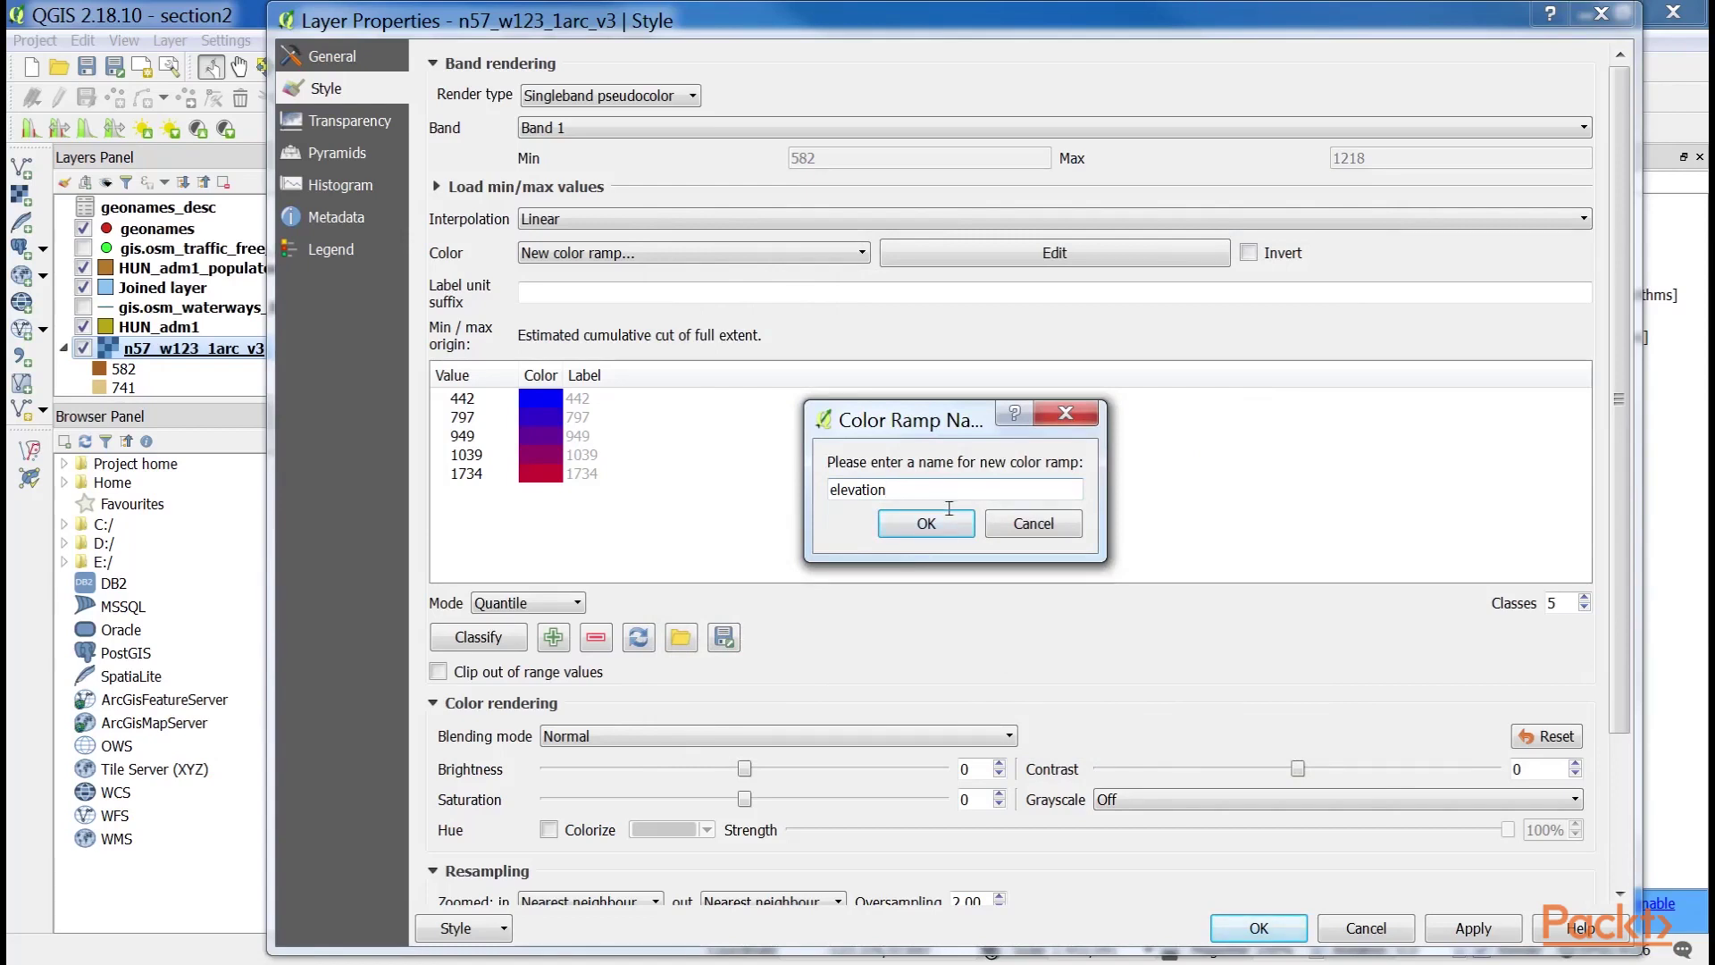
left_click(929, 523)
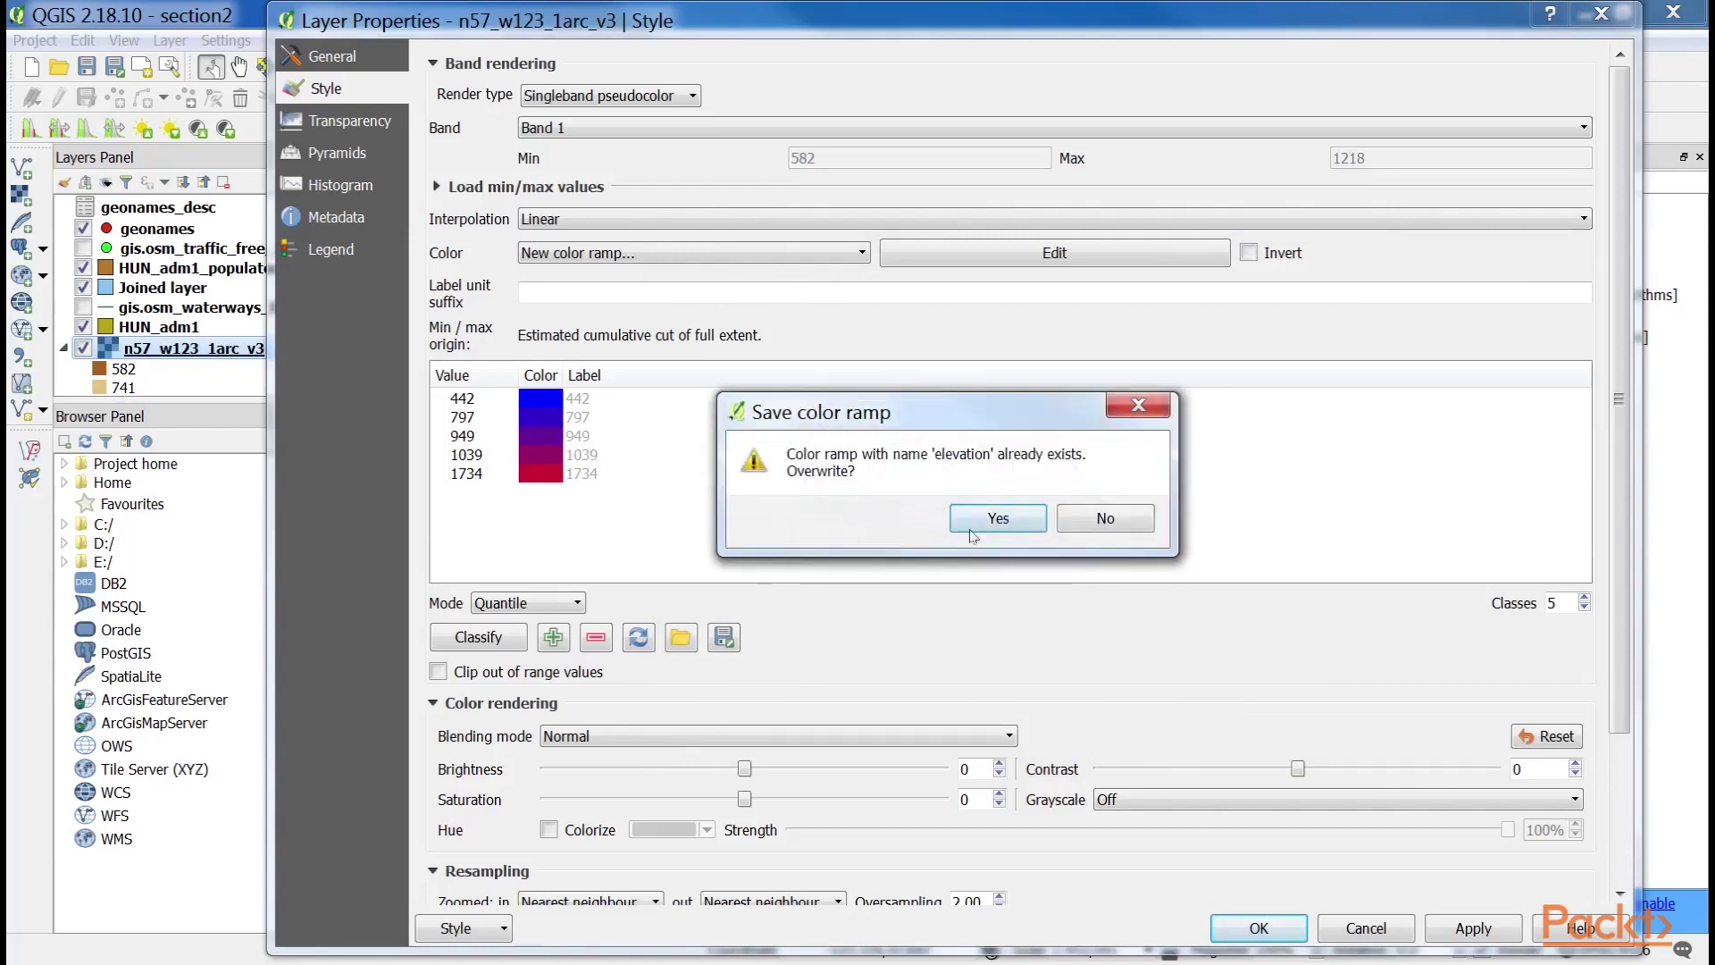
left_click(998, 526)
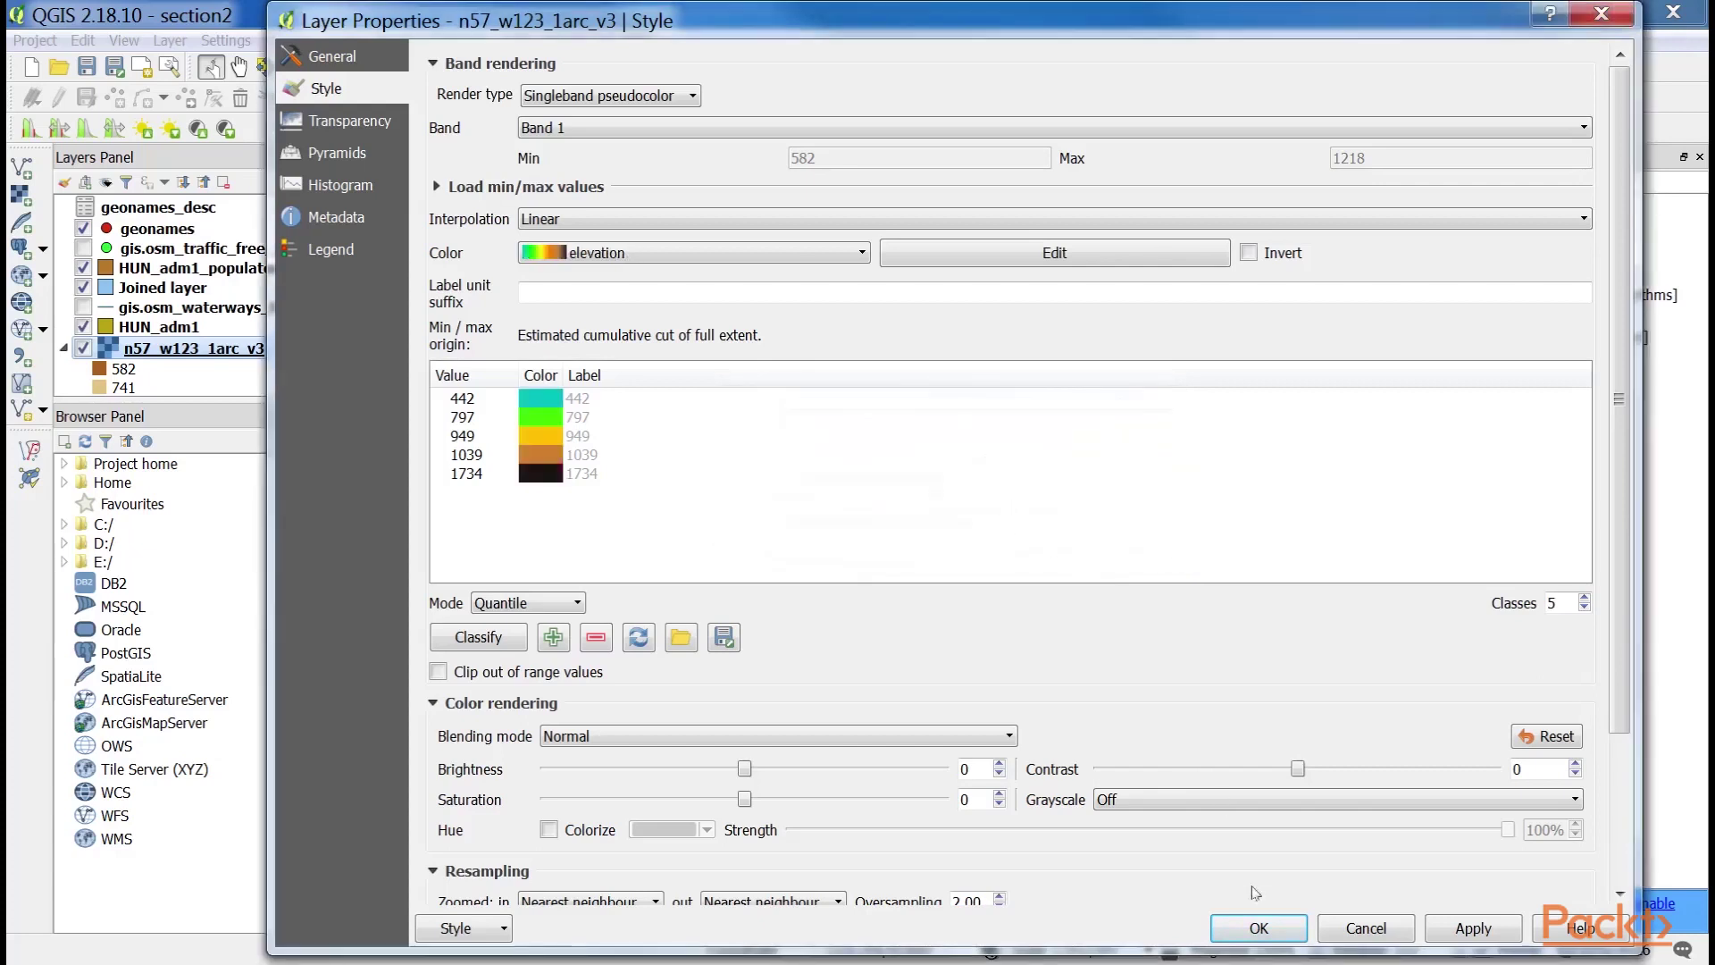
Apply the cpt-city elevation quantile styling to the raster and close Layer Properties.
left_click(1259, 929)
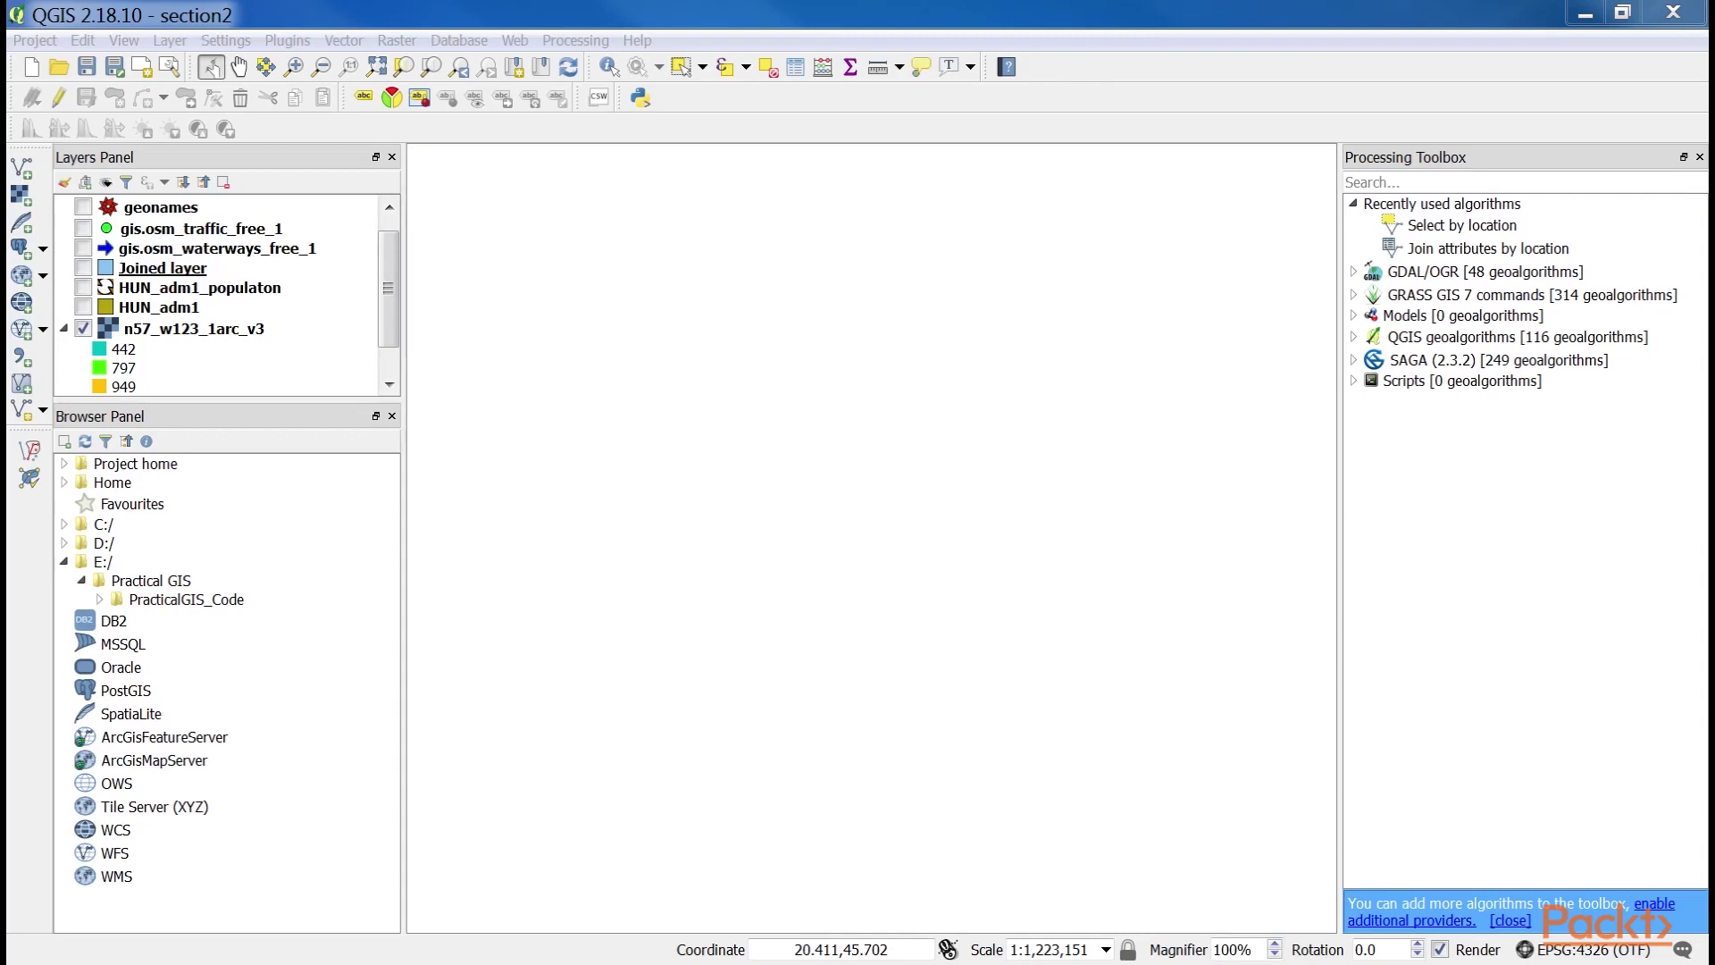
Open Build Virtual Raster (Catalog) and select the Landsat band files B1–BQA as input.
left_click(396, 40)
mouse_move(445, 206)
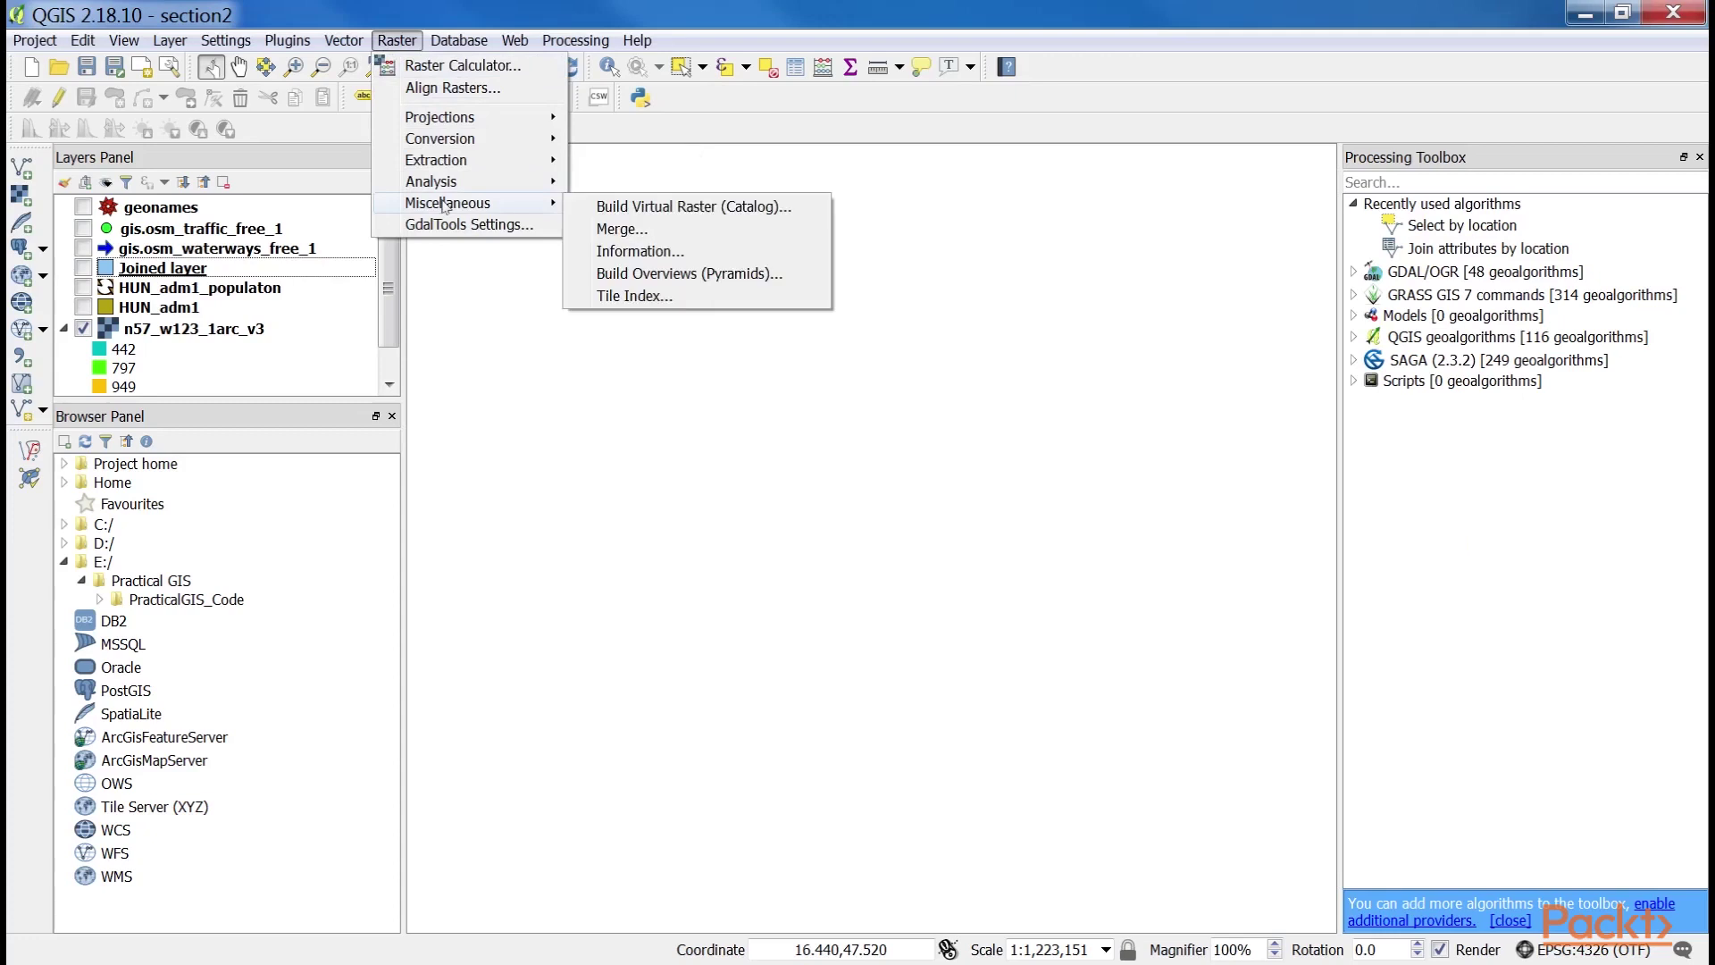
left_click(683, 214)
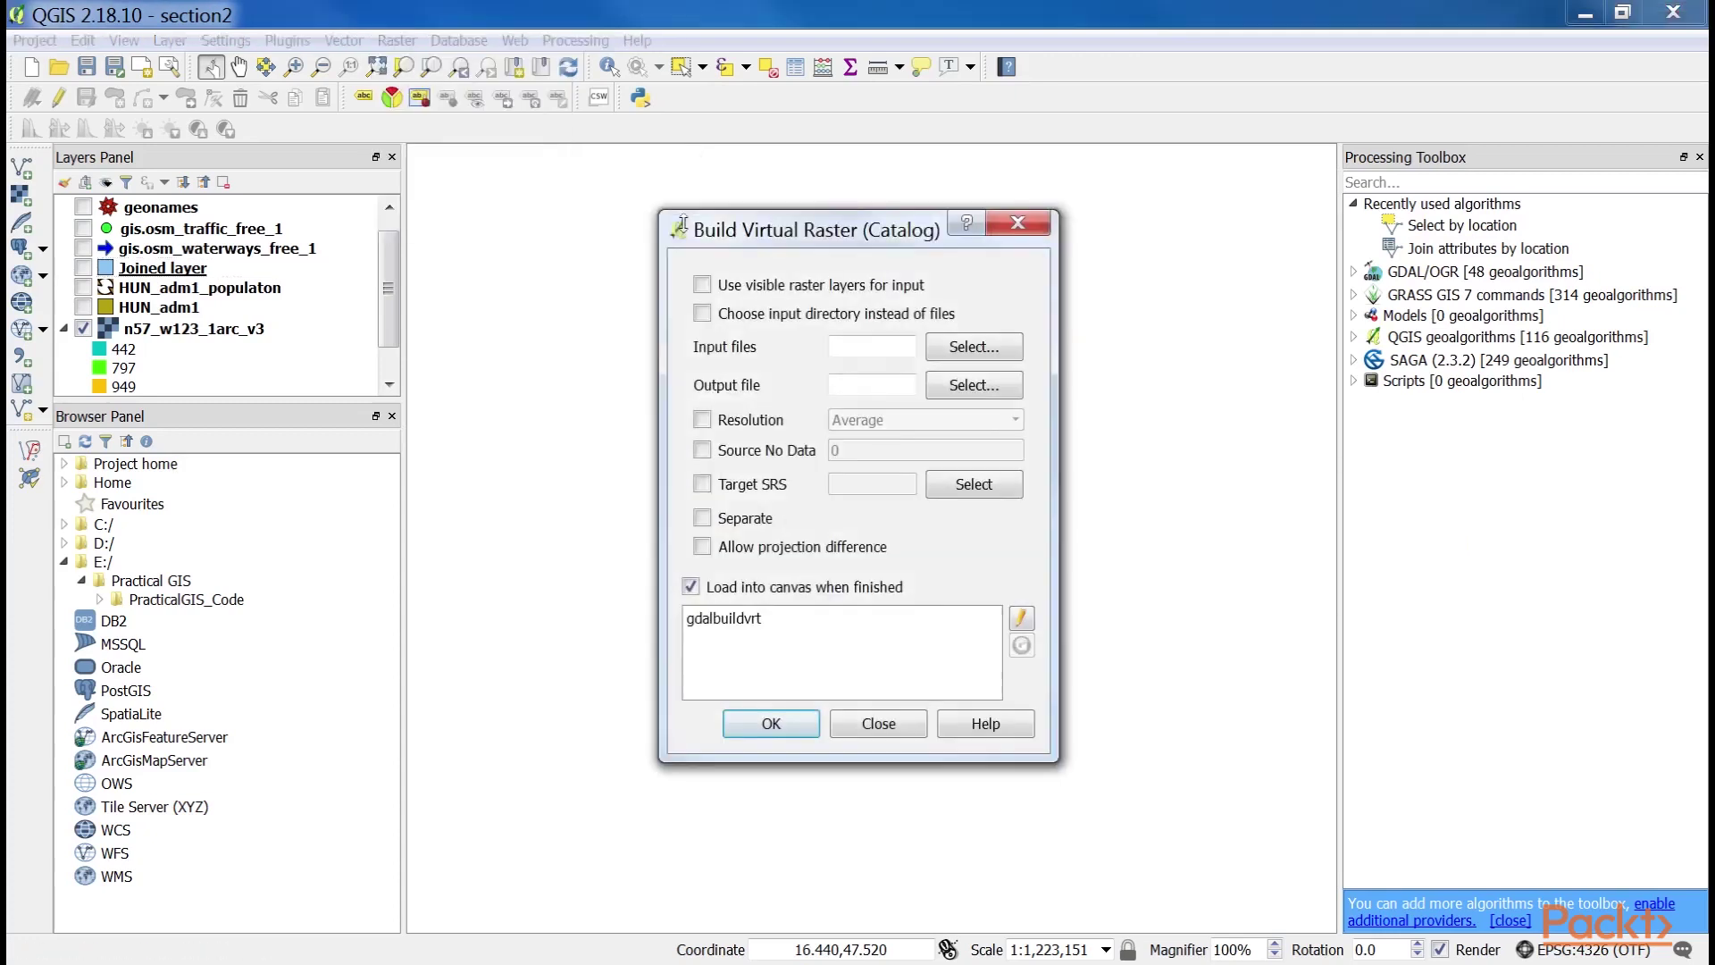
left_click(963, 349)
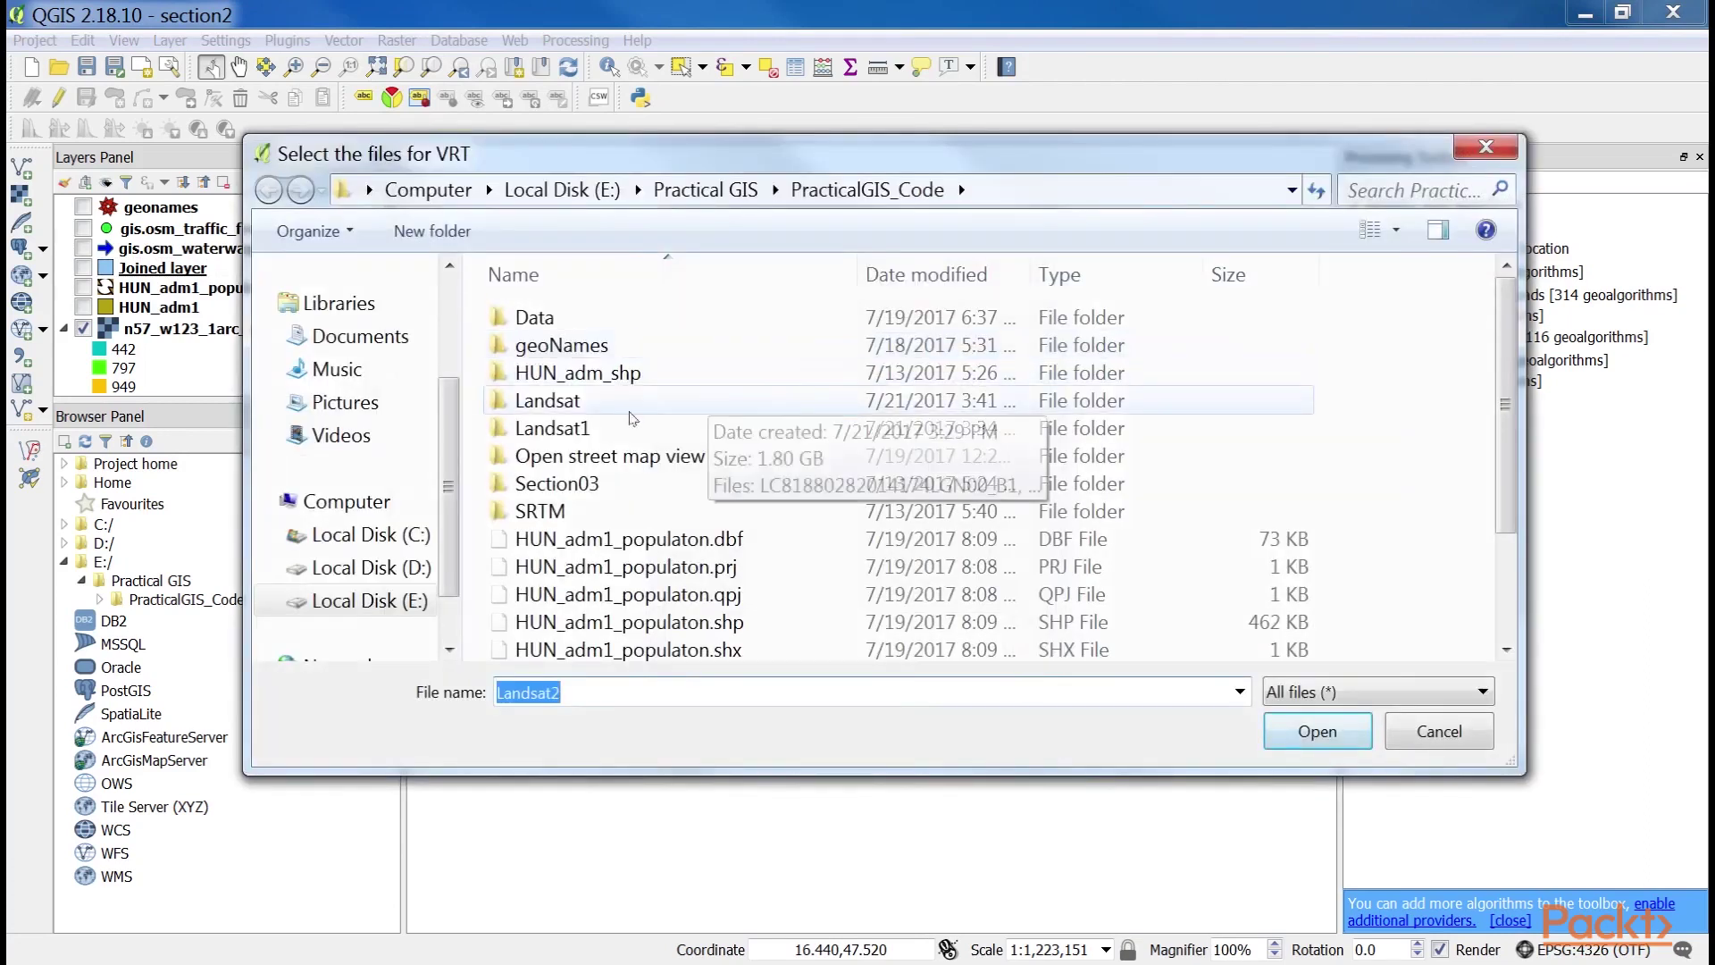
double_click(547, 400)
left_click(551, 303)
scroll(983, 447, "down", 1)
left_click(1414, 304, "shift")
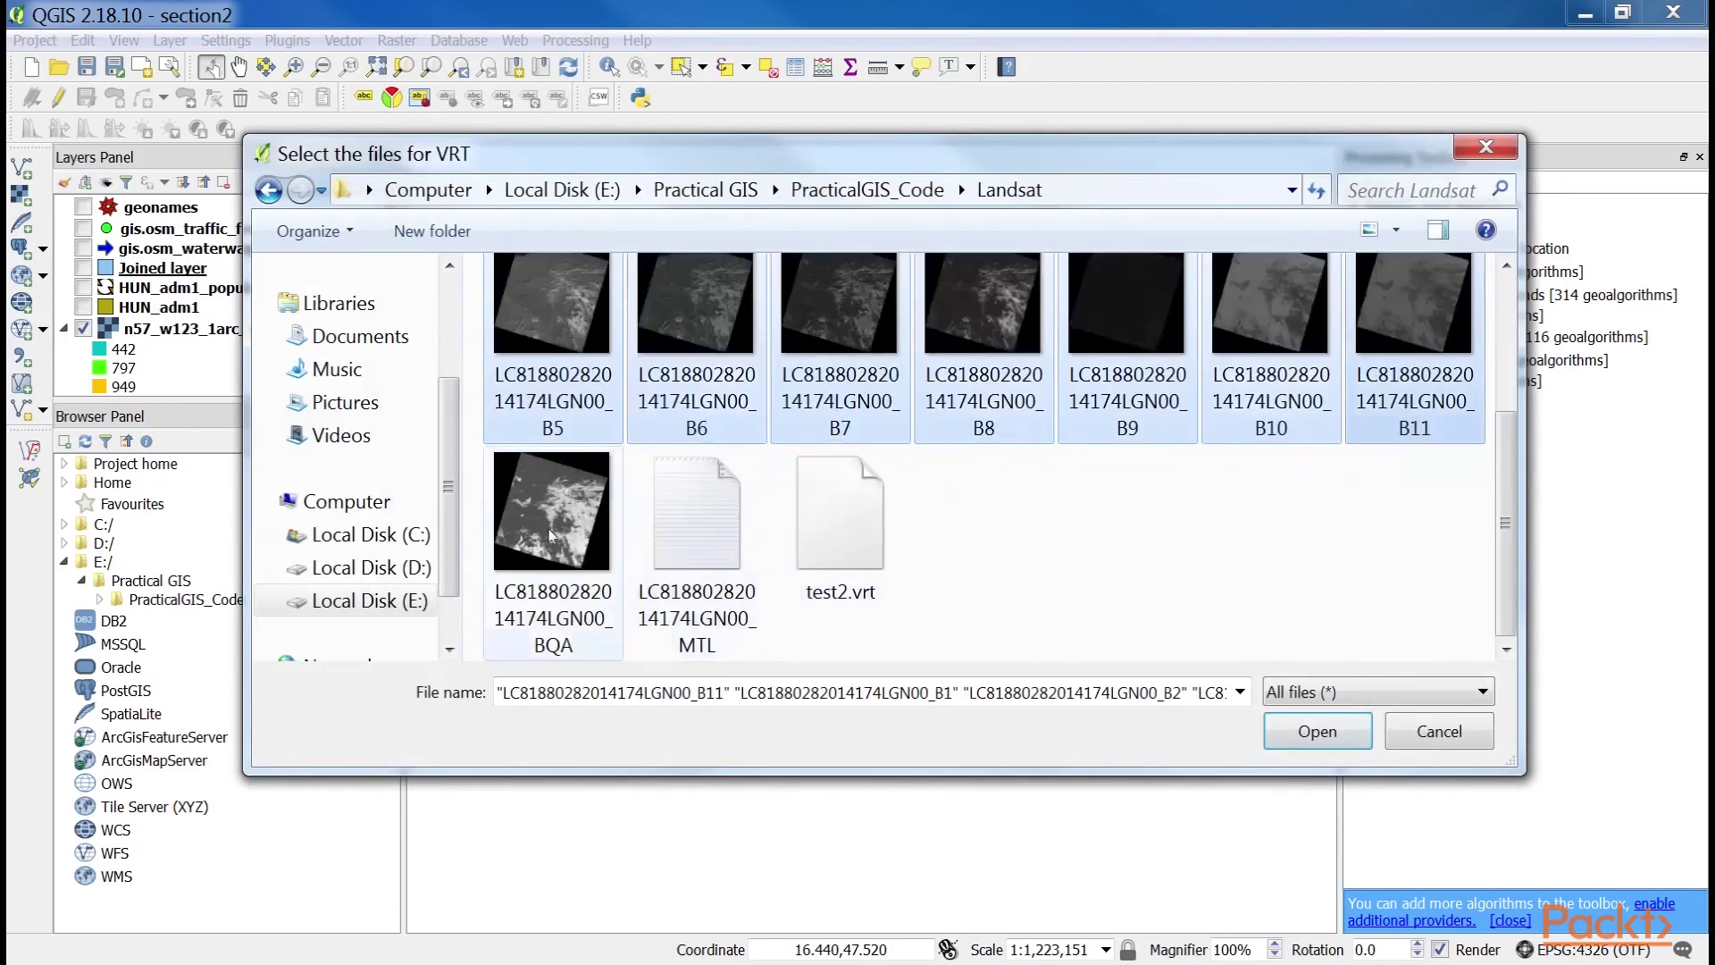
left_click(551, 536, "ctrl")
left_click(1319, 735)
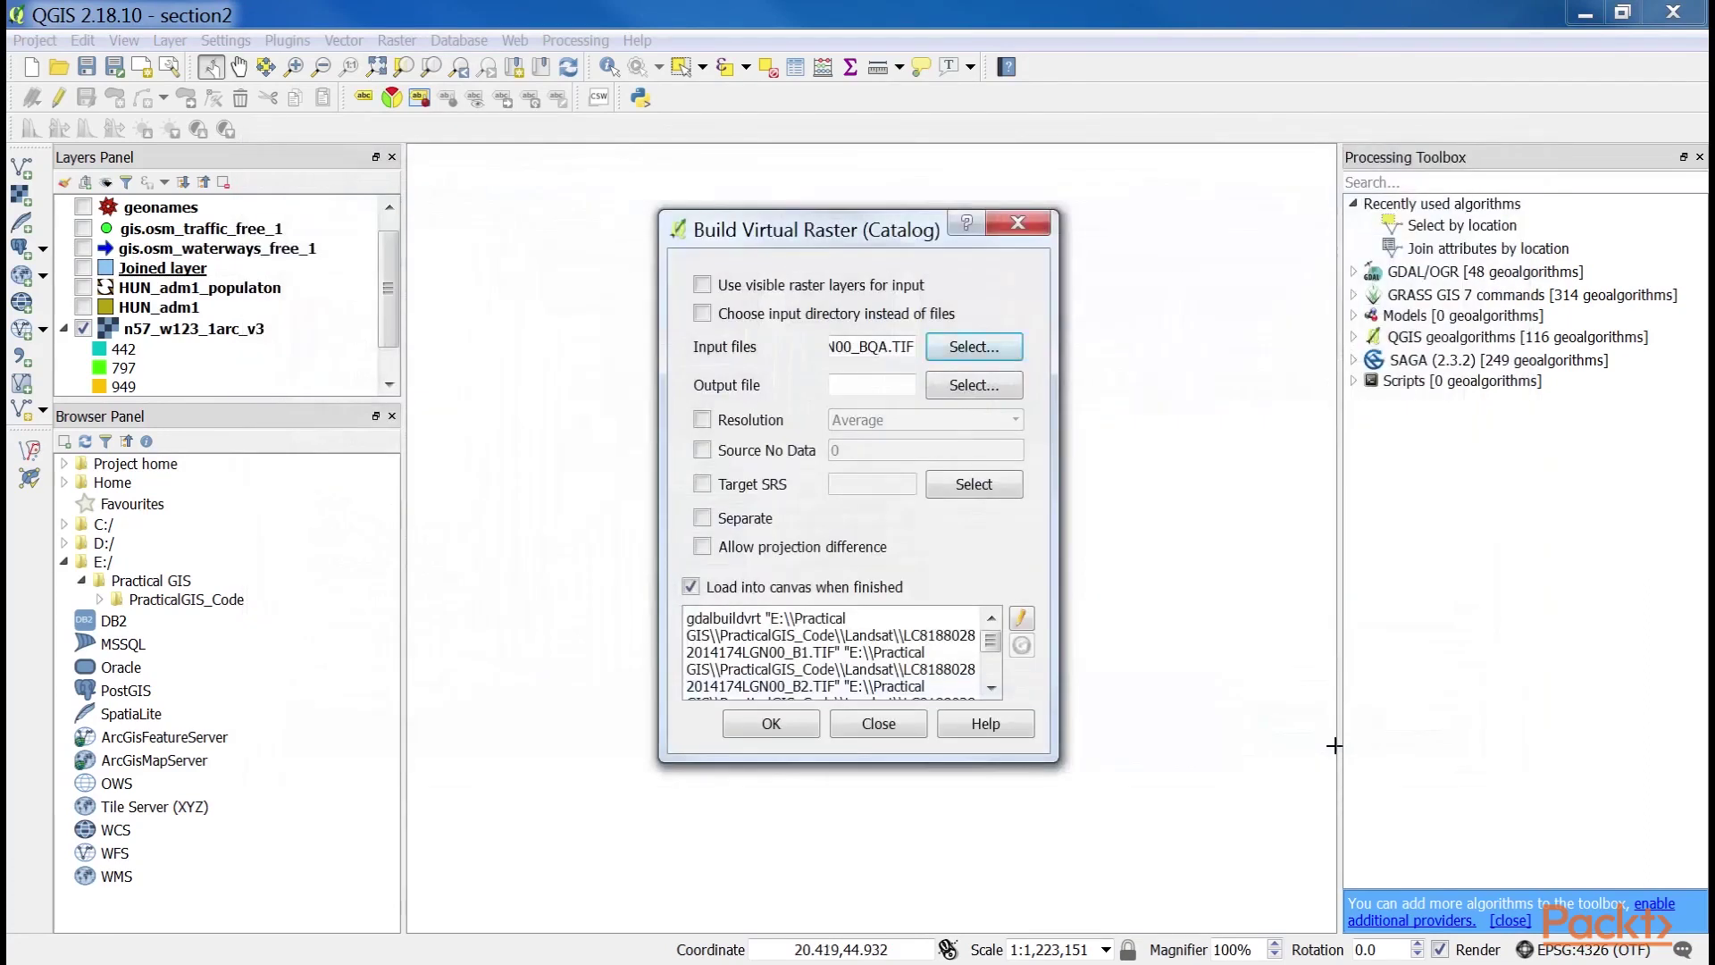
Set the output file to test.vrt and enable Separate so each file becomes its own band.
left_click(965, 386)
type("te")
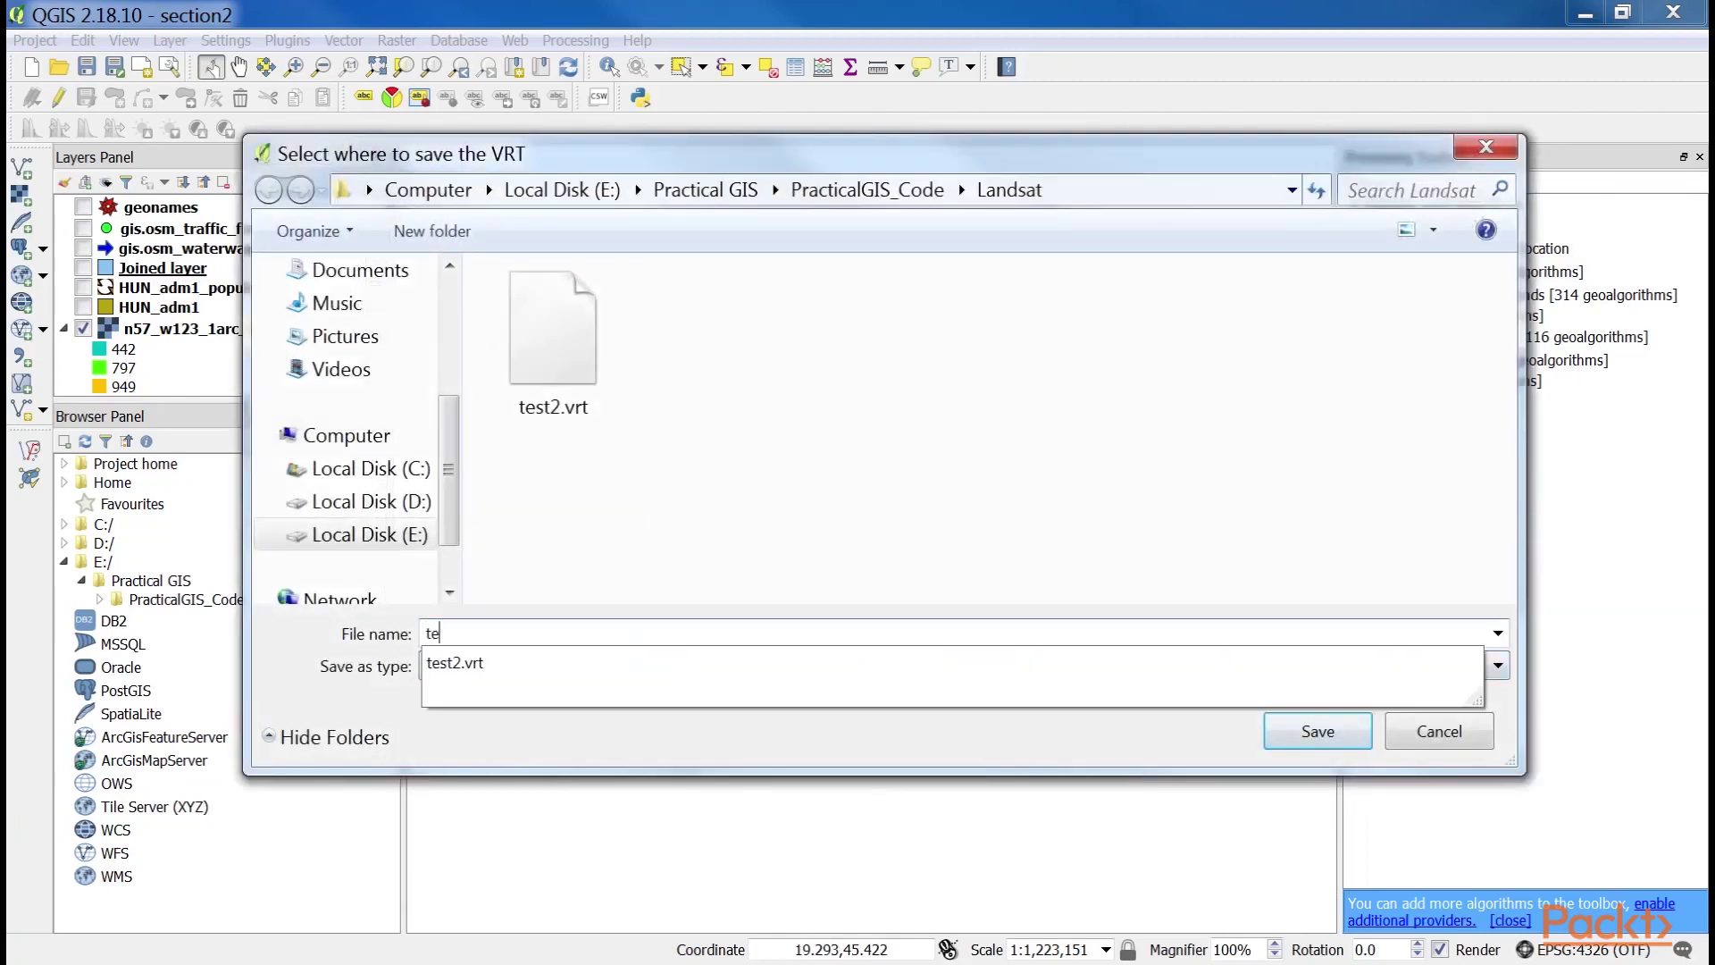
type("st.vrt")
key("Return")
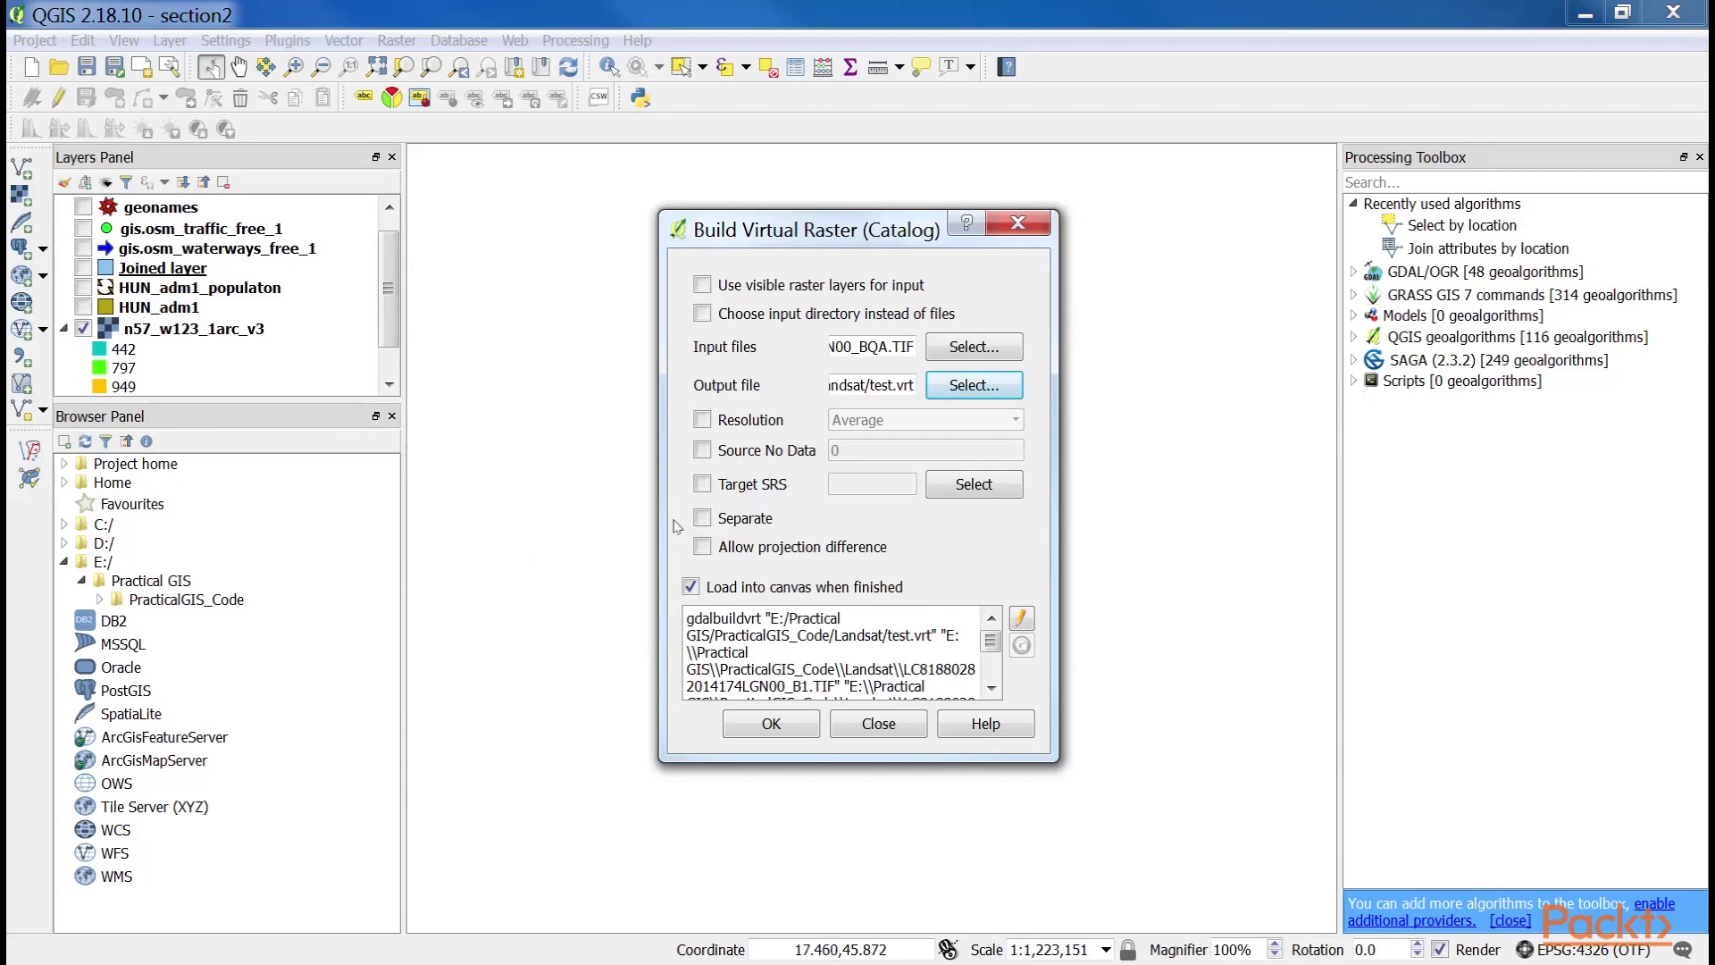
left_click(703, 520)
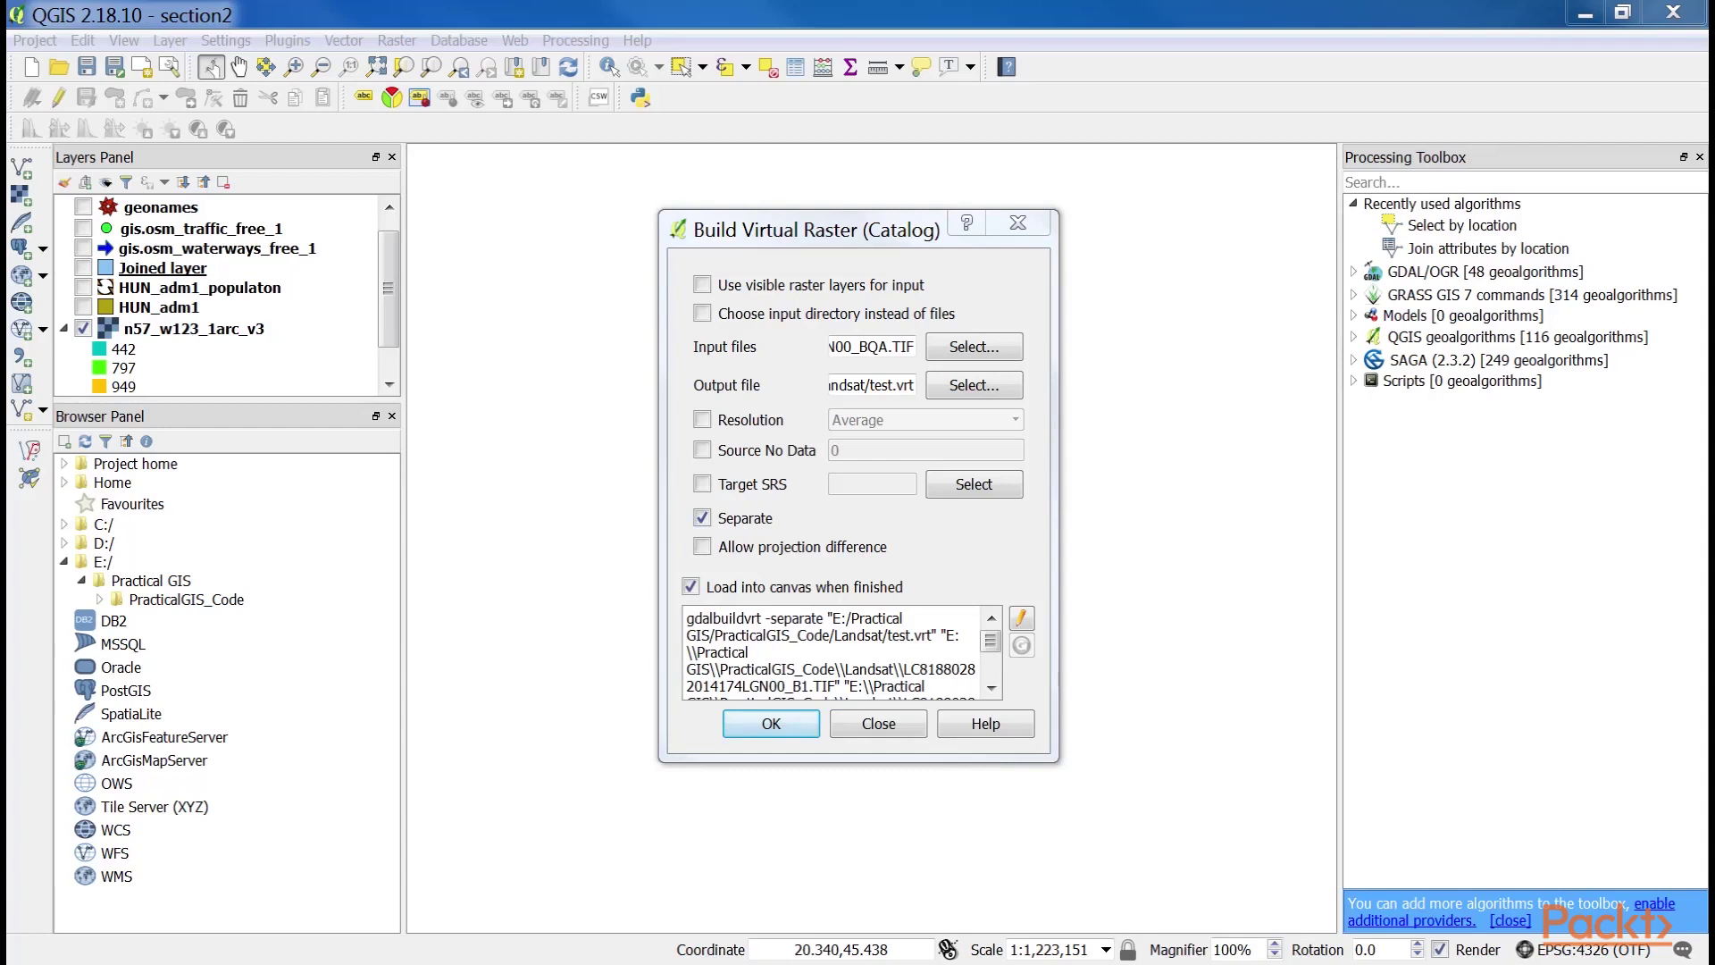
Run the virtual raster build, dismiss both completion messages, and close the tool.
left_click(771, 723)
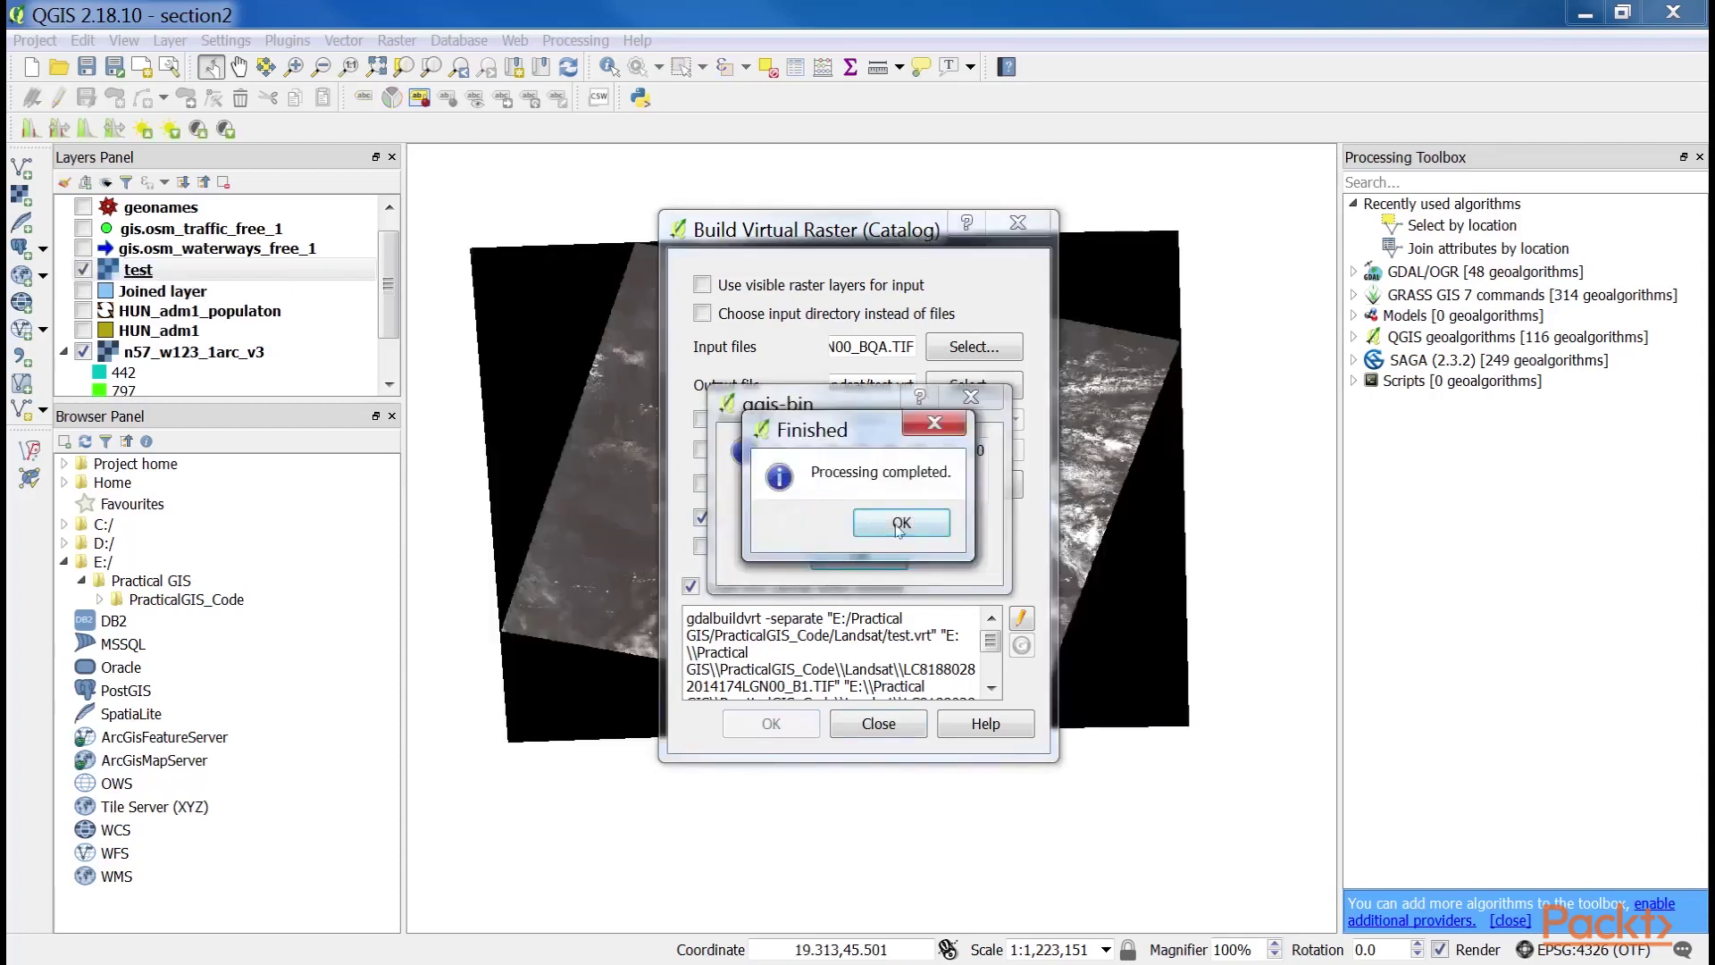
left_click(900, 523)
left_click(891, 539)
left_click(878, 723)
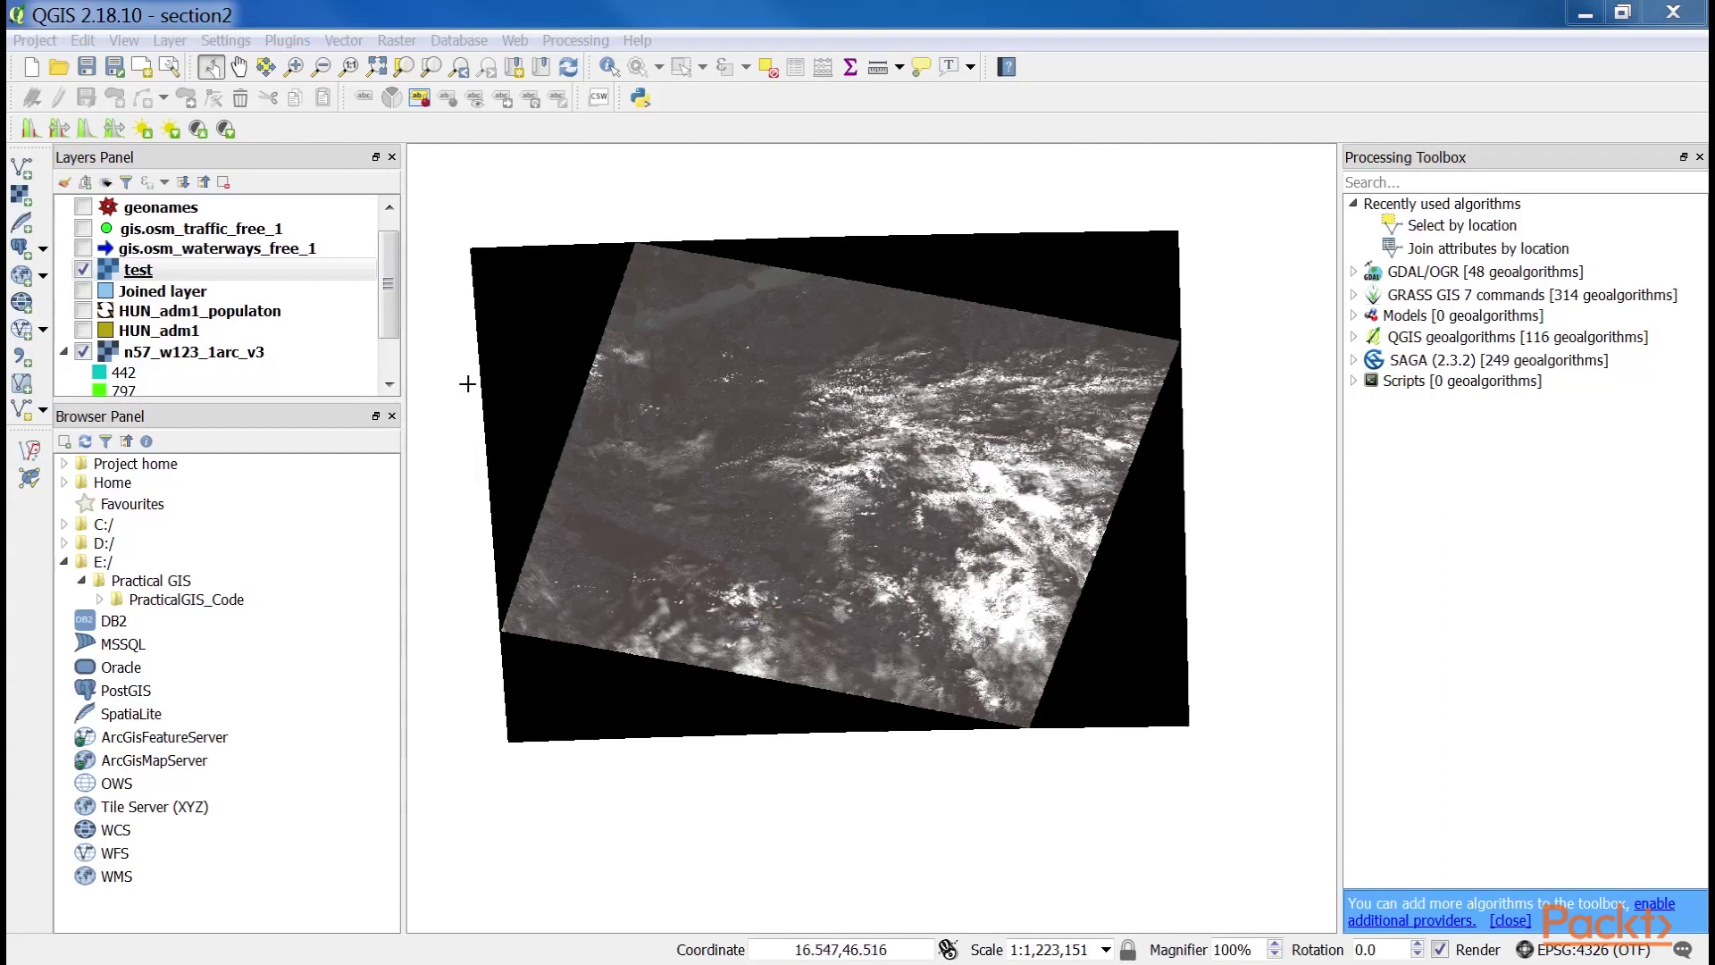
Render the test layer with Band 04 as red, Band 03 as green, Band 02 as blue.
right_click(191, 271)
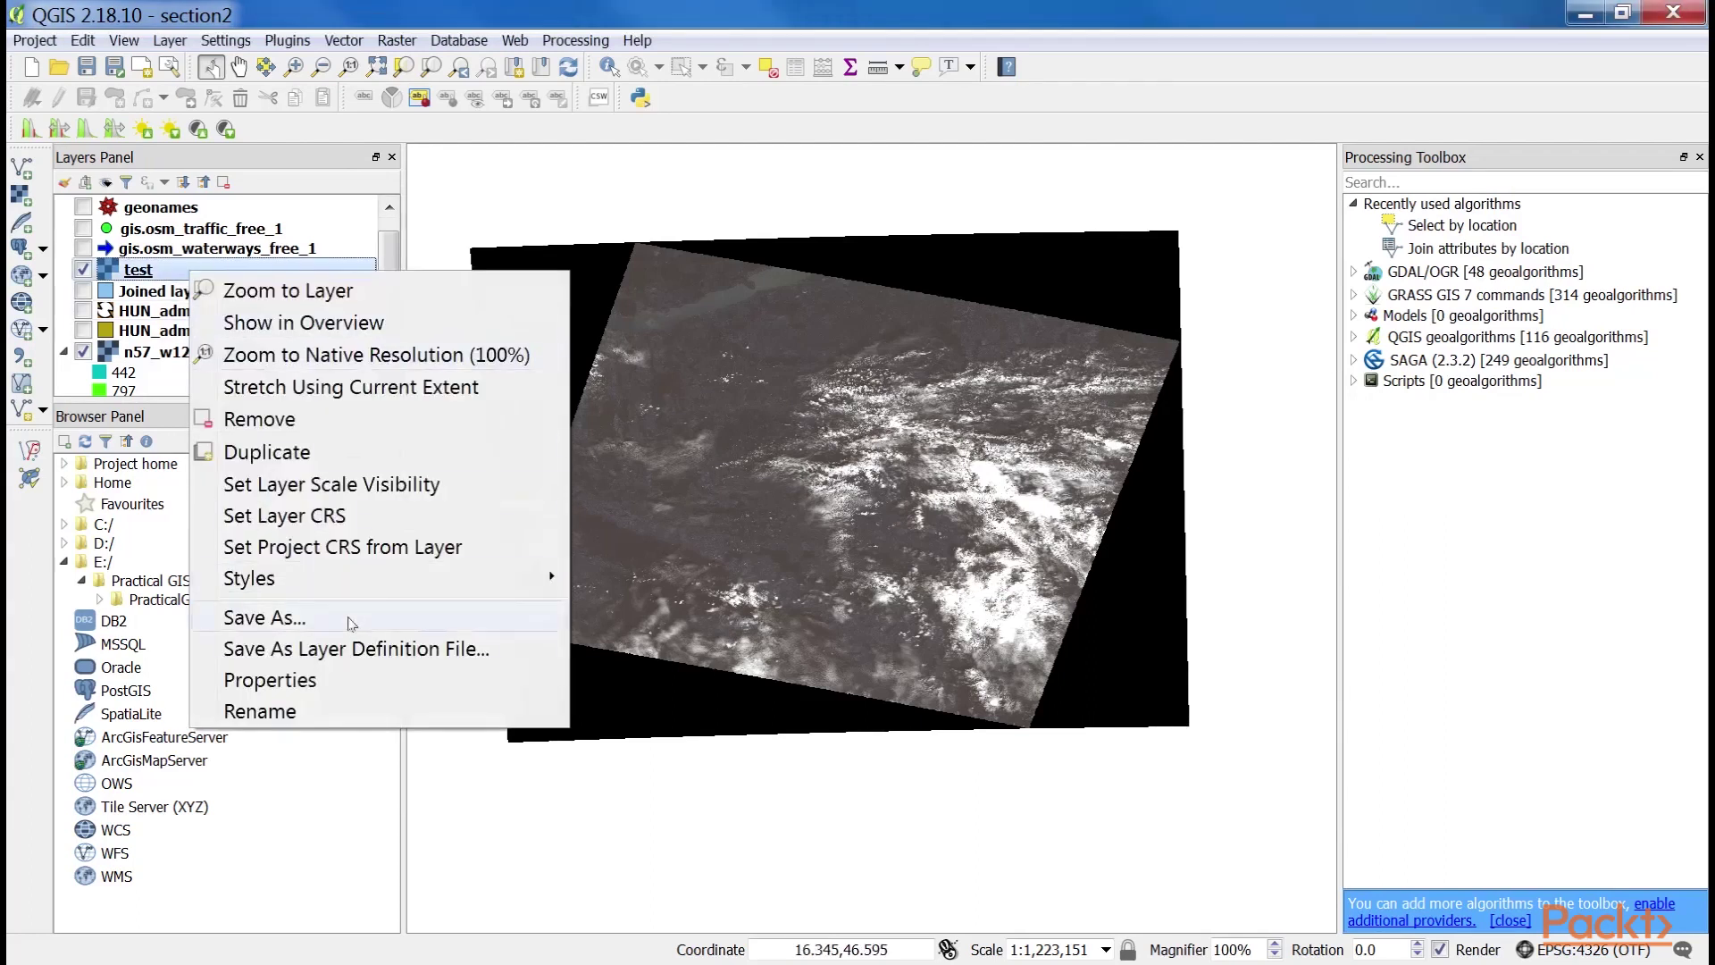
left_click(337, 686)
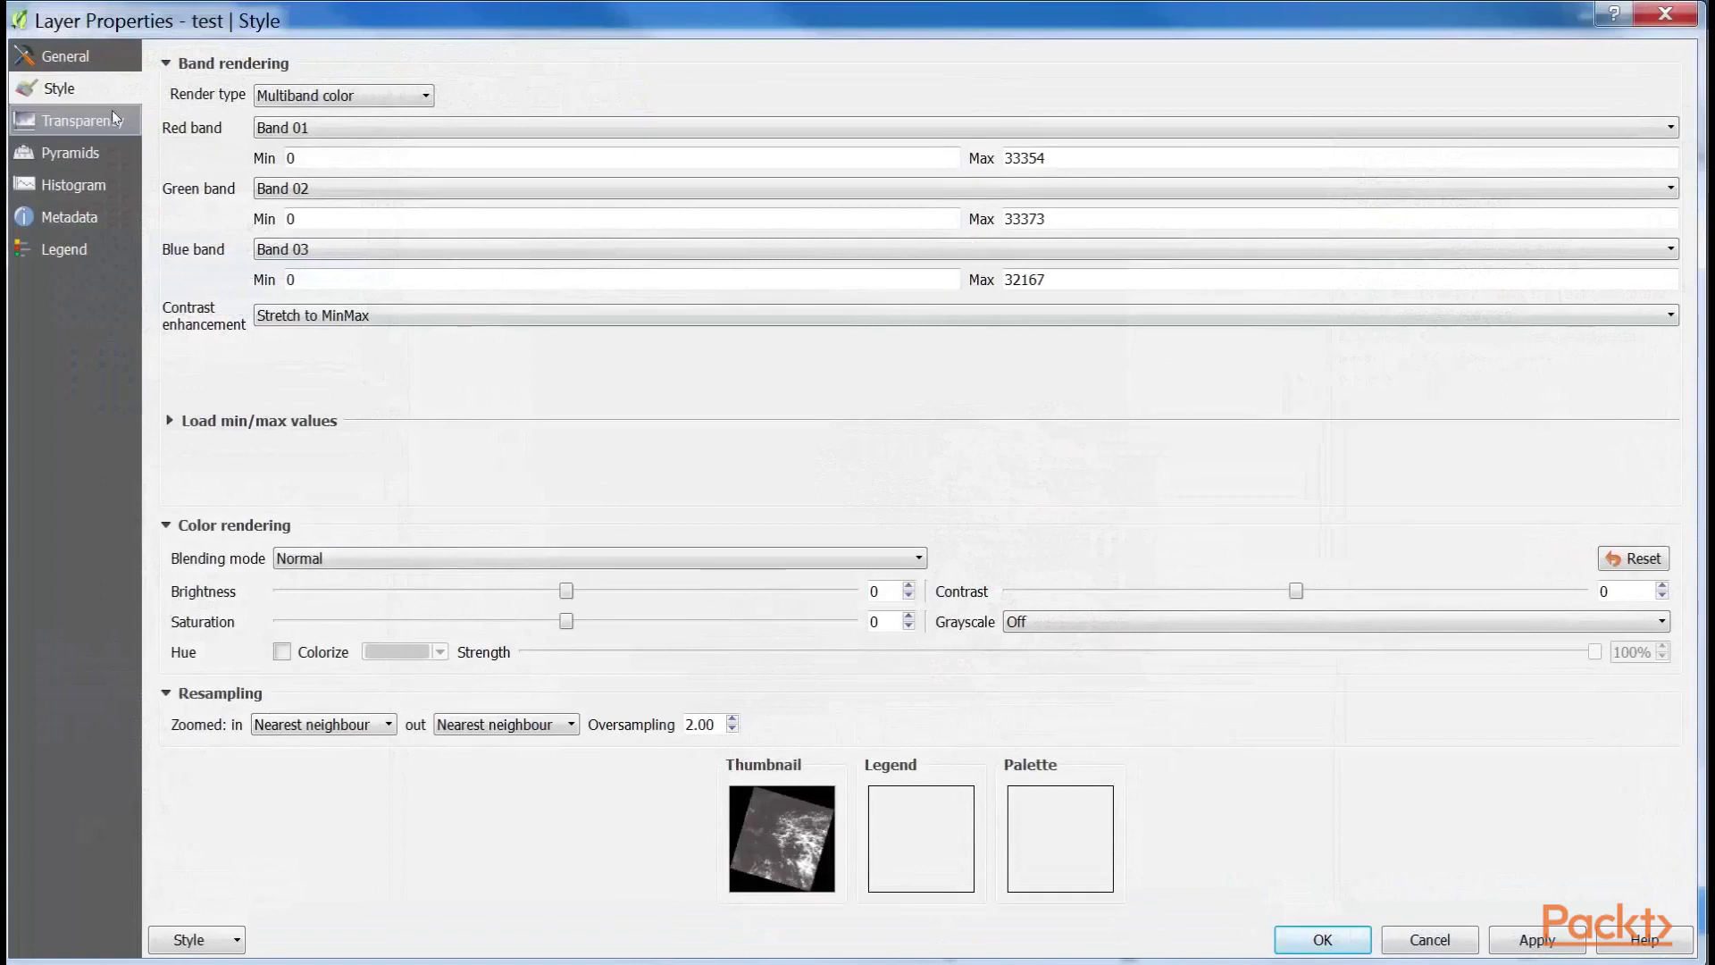
left_click(444, 134)
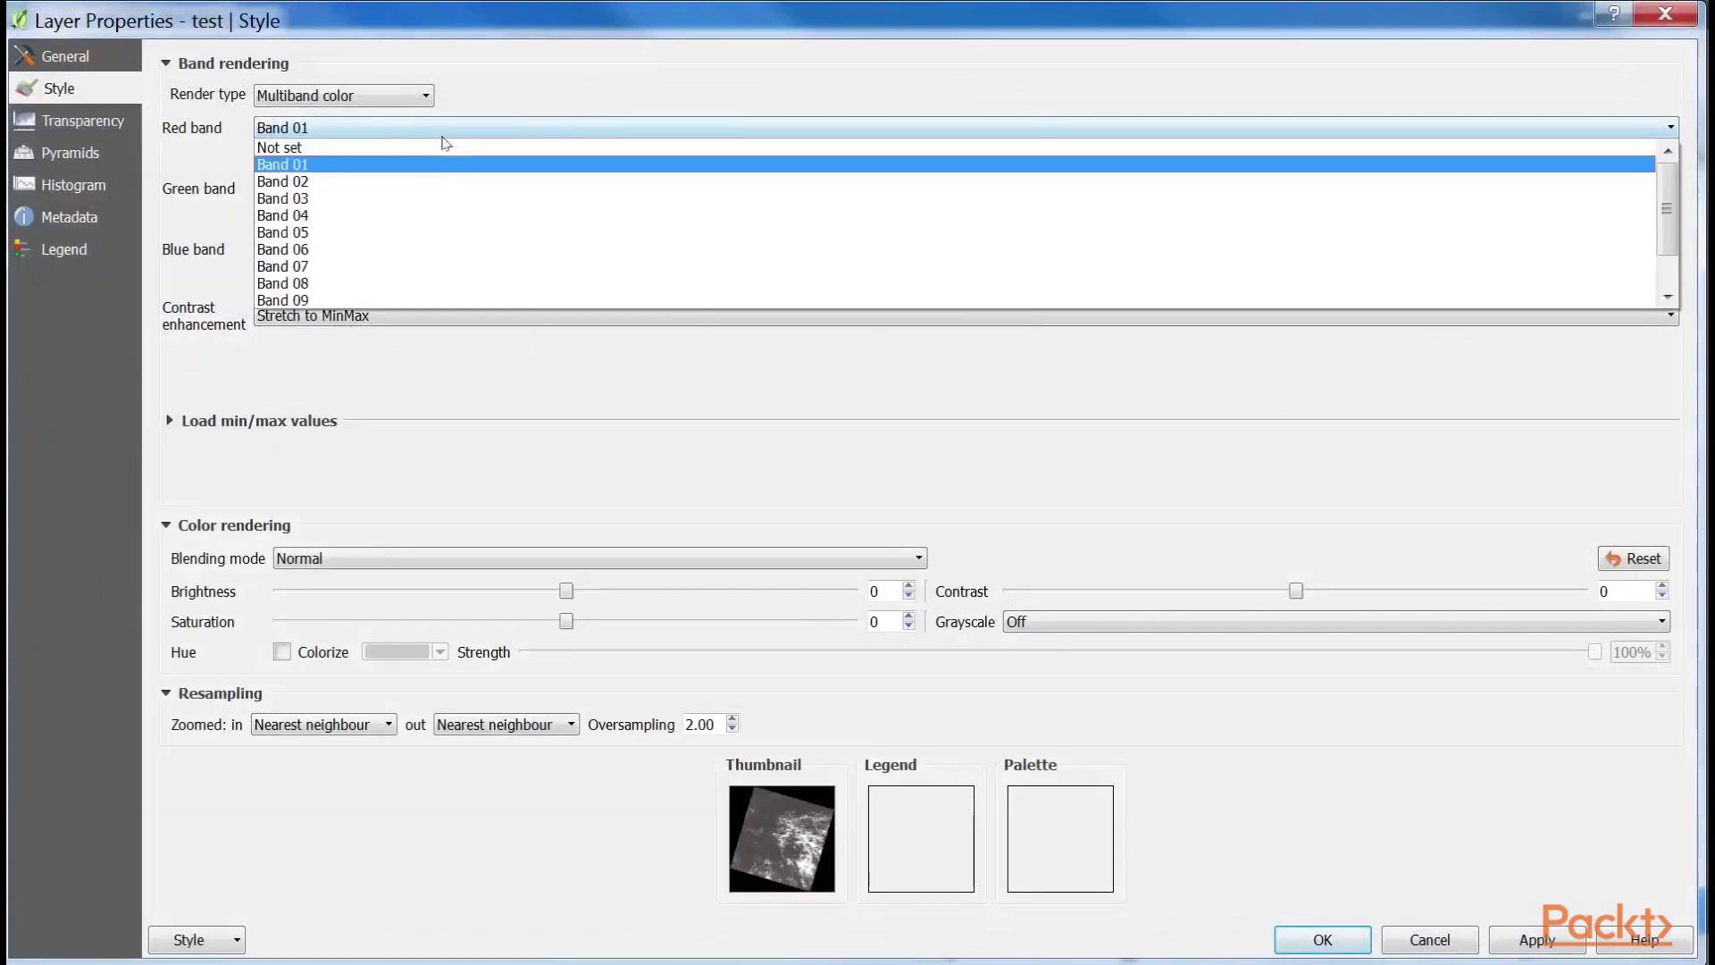
left_click(384, 222)
left_click(380, 189)
left_click(375, 252)
left_click(341, 255)
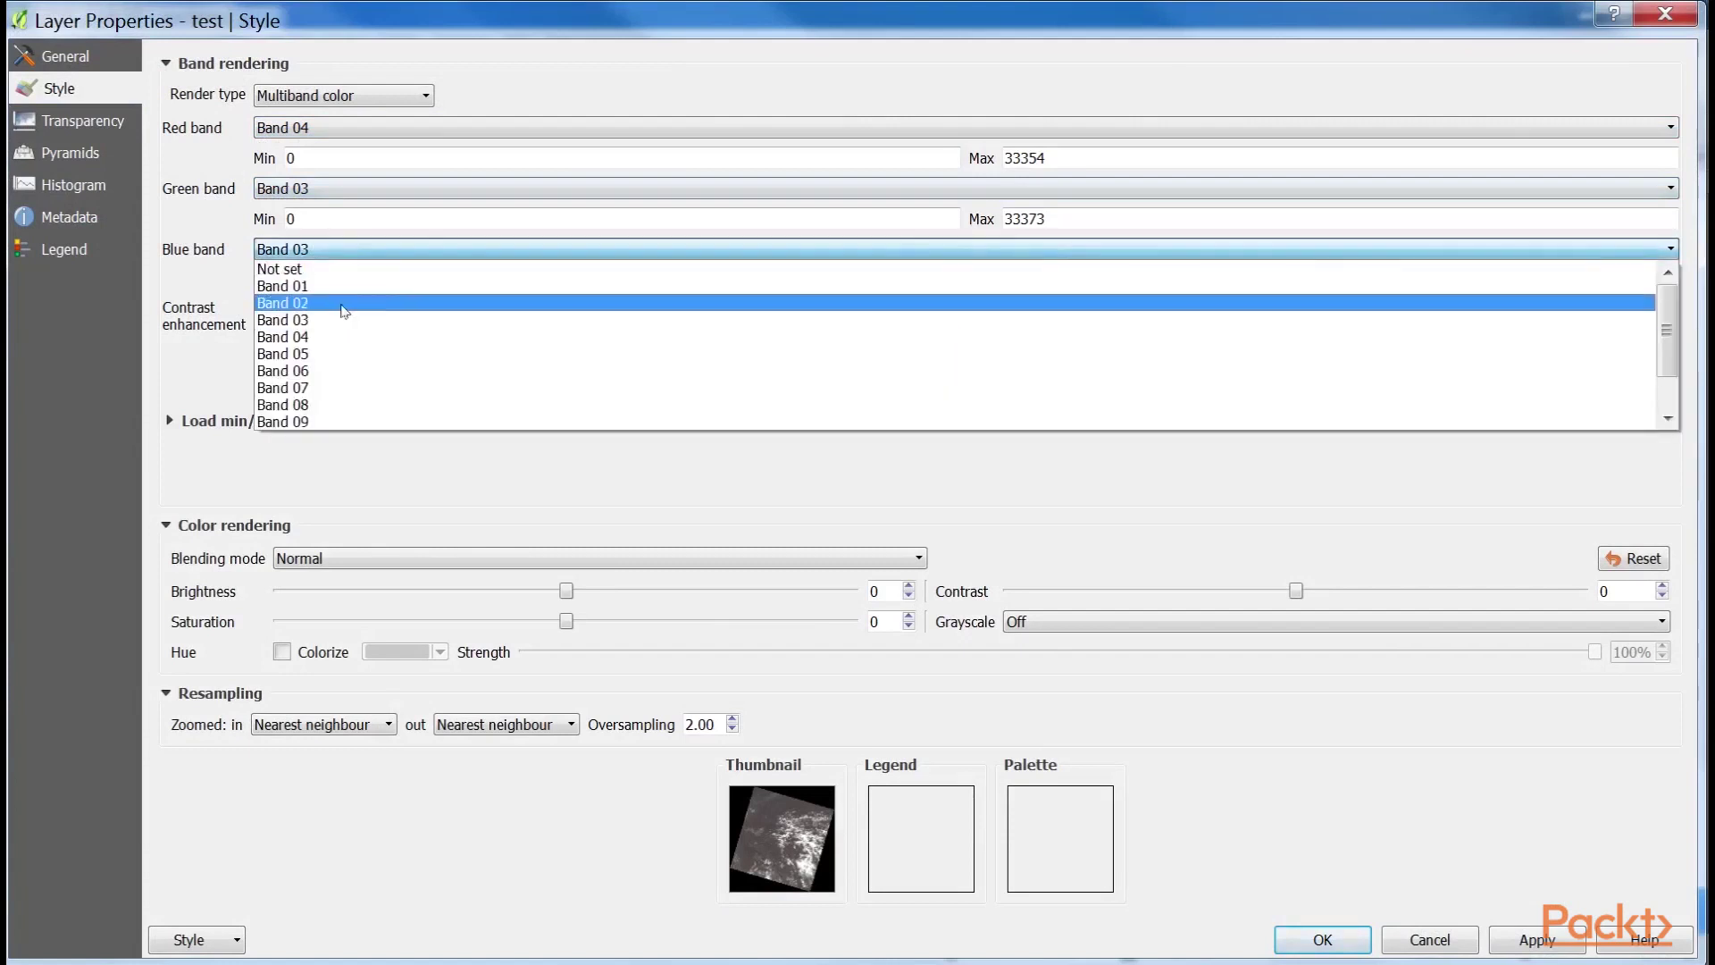
left_click(344, 311)
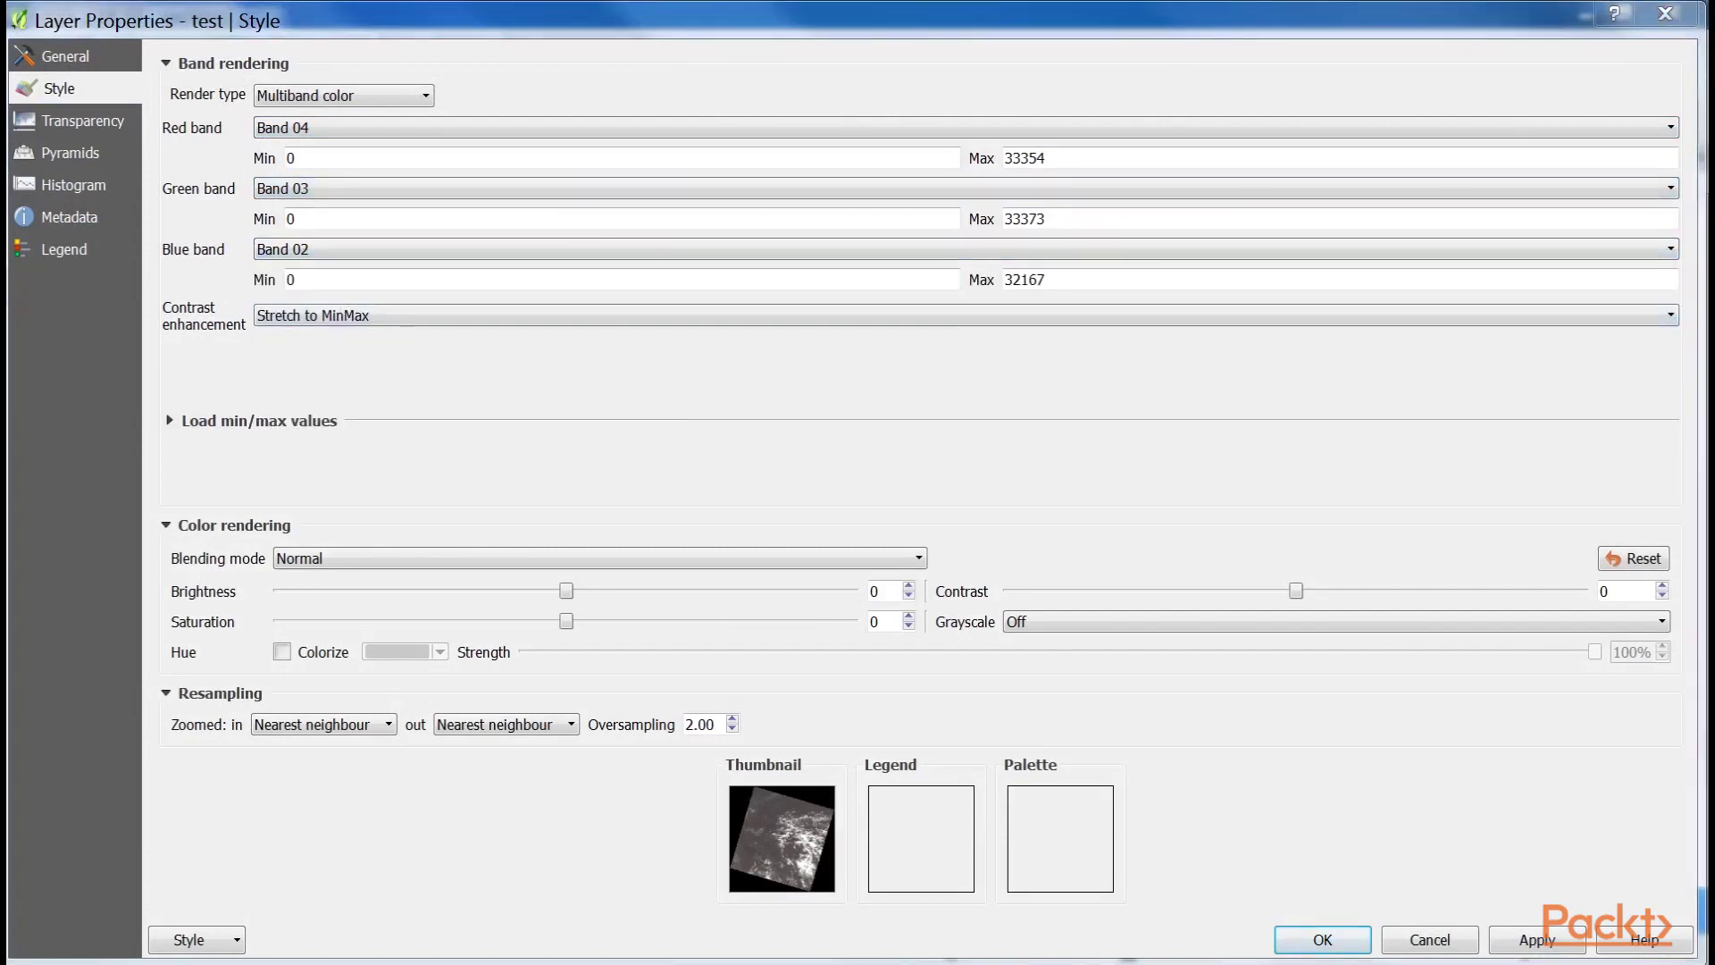
left_click(1345, 945)
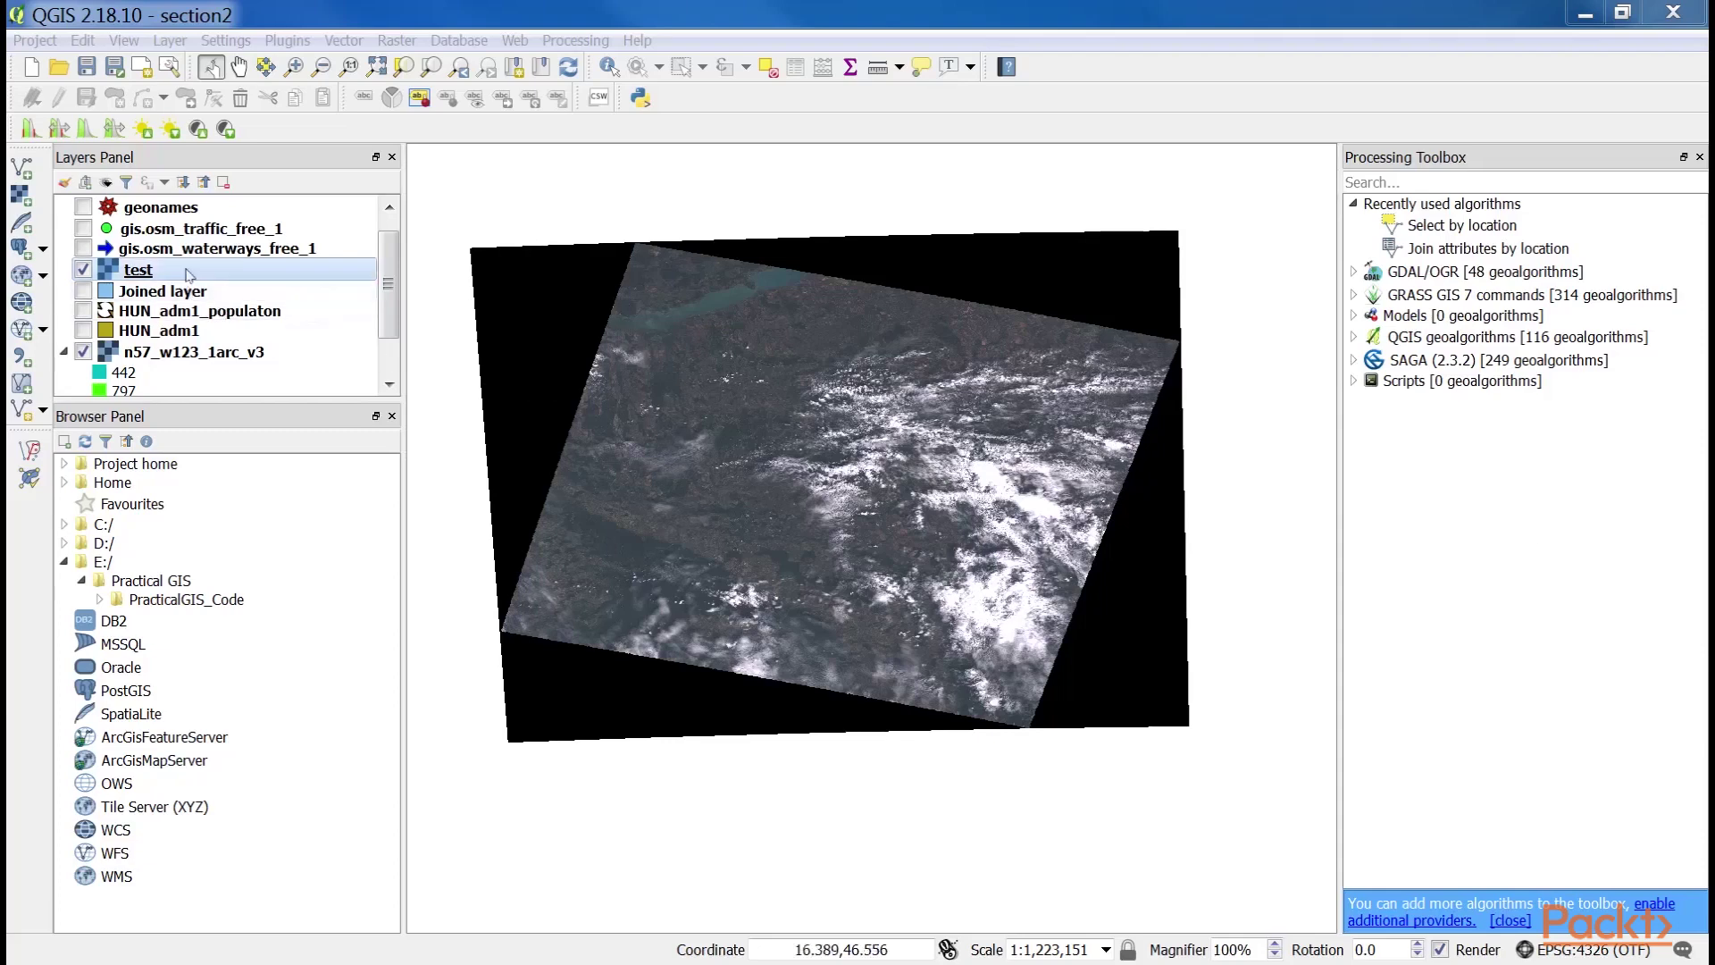
Open the test layer's properties and review its band metadata statistics and histogram.
right_click(187, 270)
left_click(313, 677)
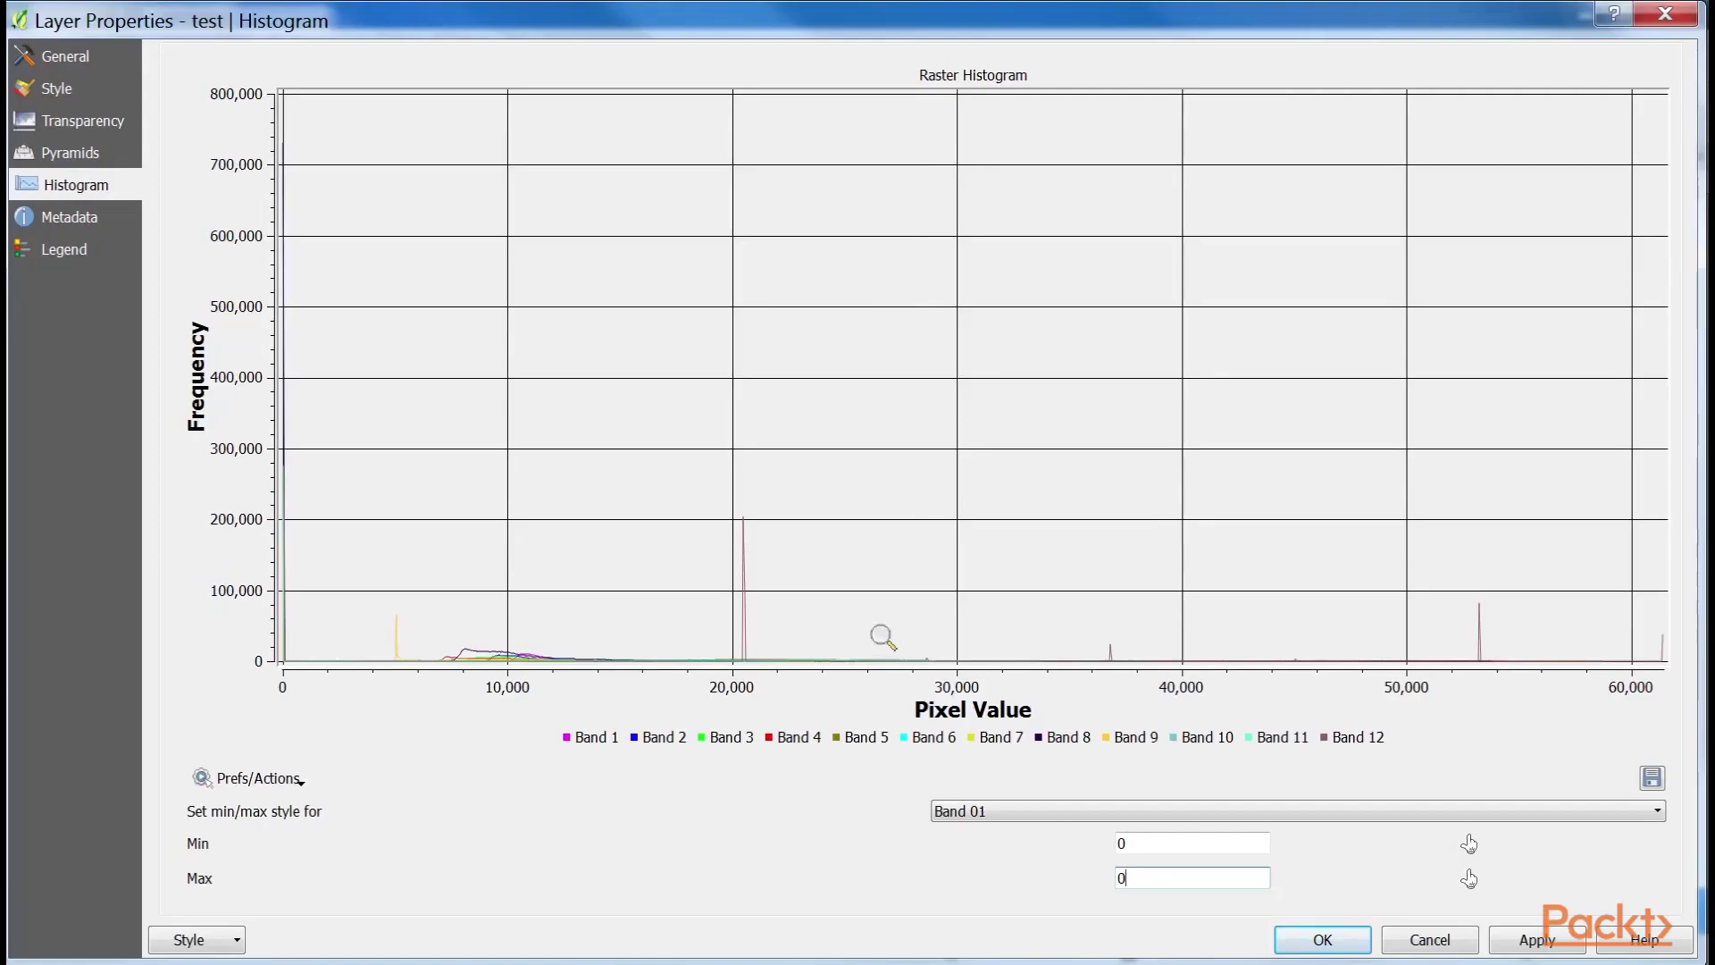
left_click(71, 217)
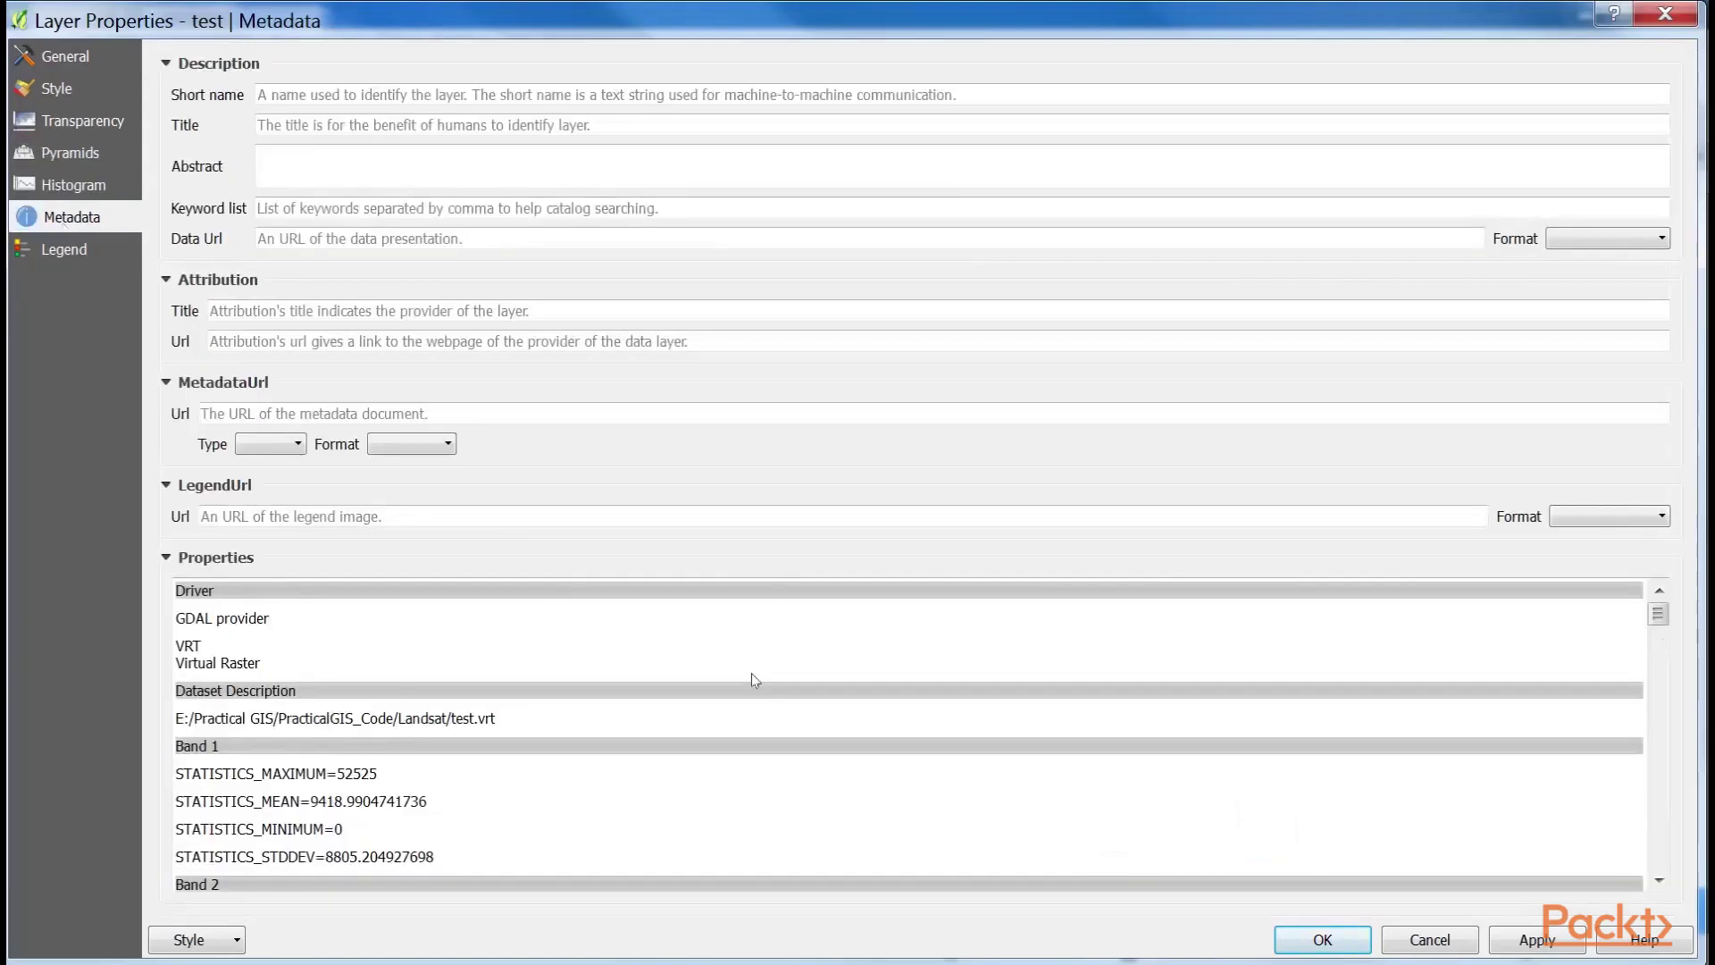
scroll(752, 672, "down", 2)
scroll(752, 679, "down", 1)
scroll(755, 682, "up", 3)
scroll(754, 683, "down", 3)
scroll(832, 689, "up", 2)
scroll(670, 830, "down", 15)
scroll(670, 830, "down", 7)
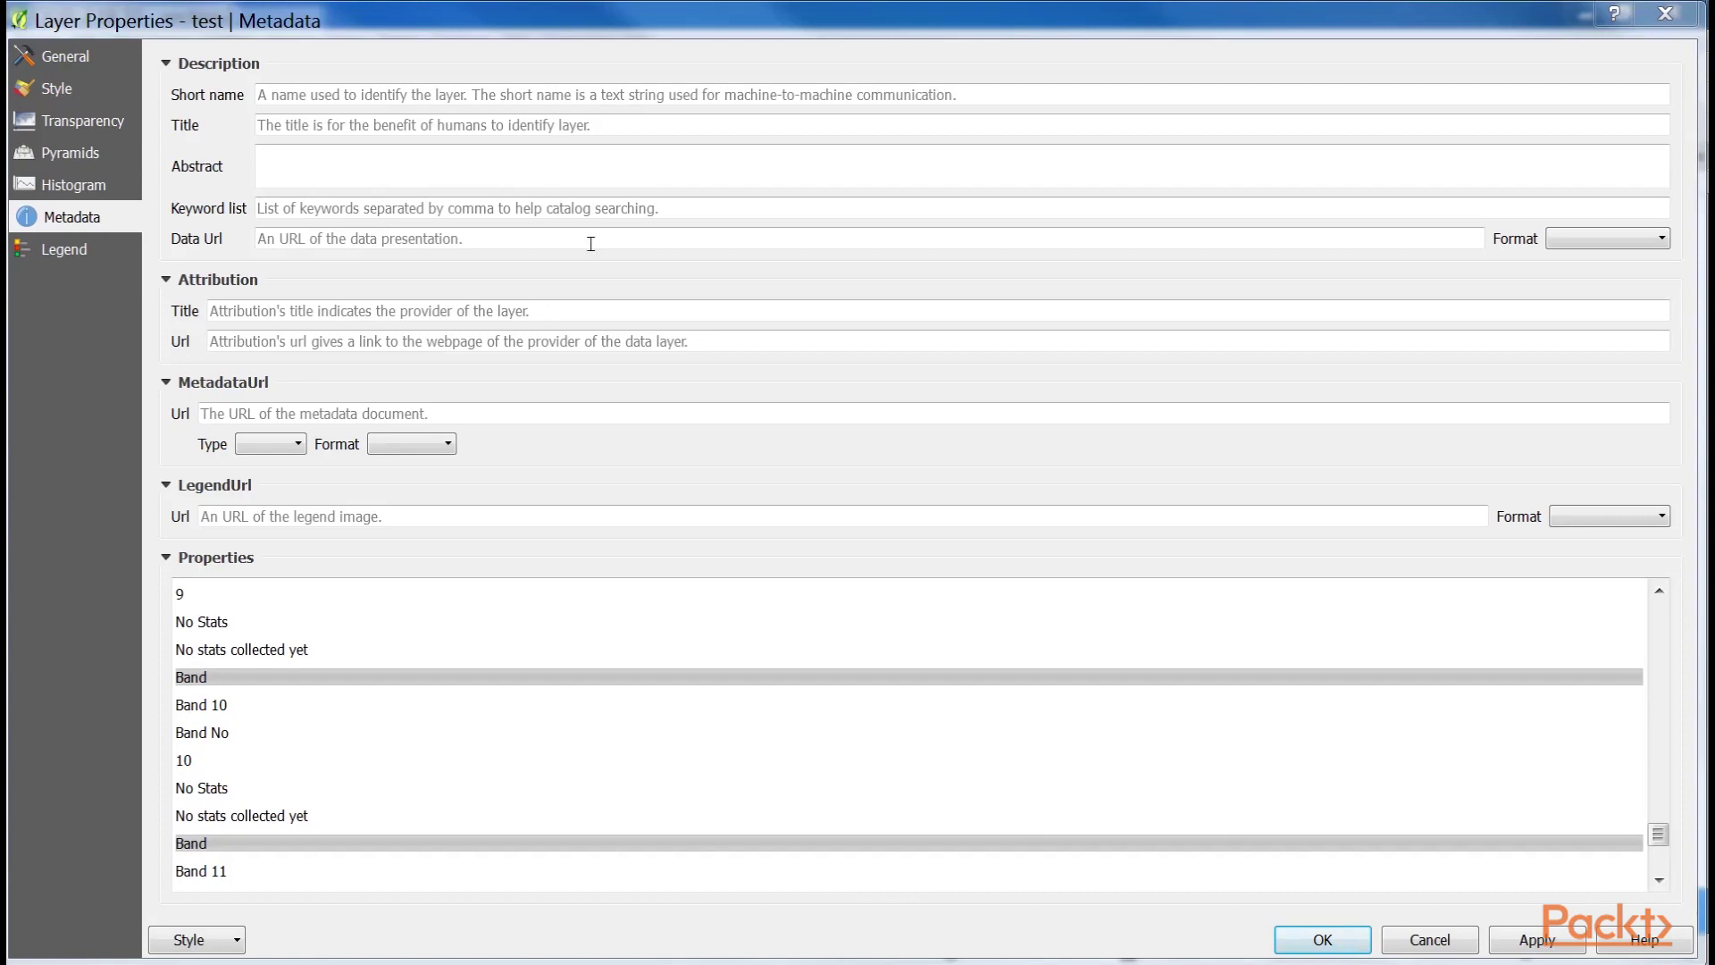
left_click(73, 185)
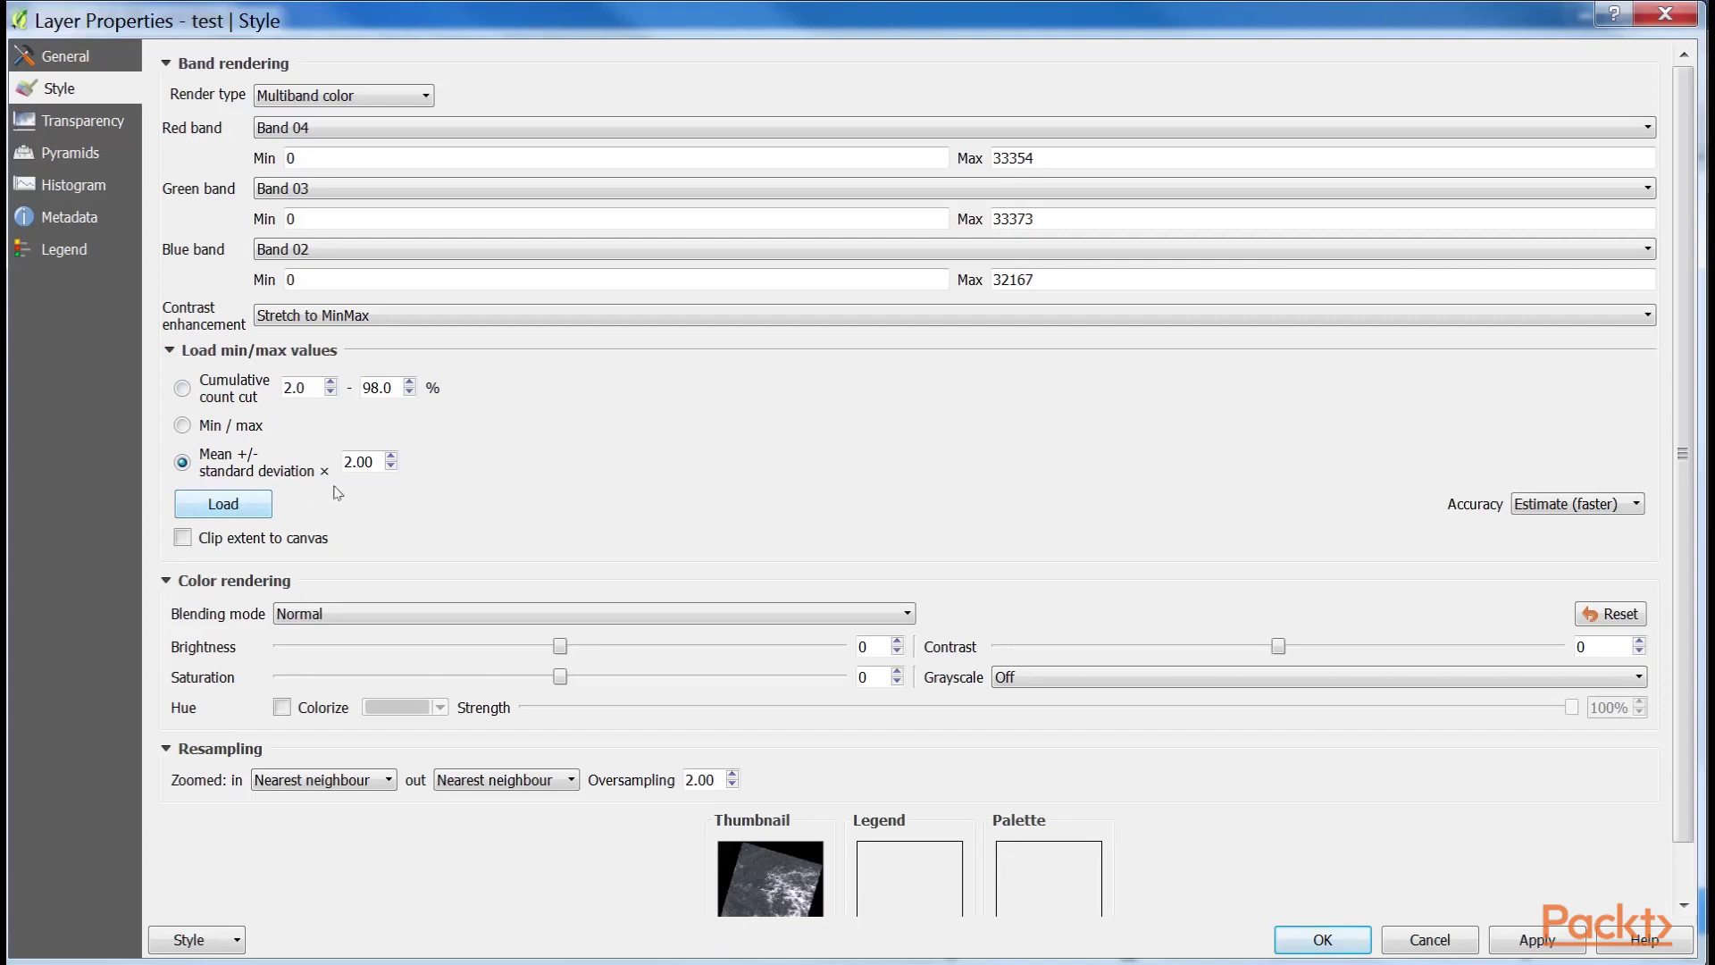
Load min/max from mean ± 2.00 standard deviations, then set red, green and blue minimums to 0.
left_click_drag(369, 466, 323, 470)
left_click(234, 503)
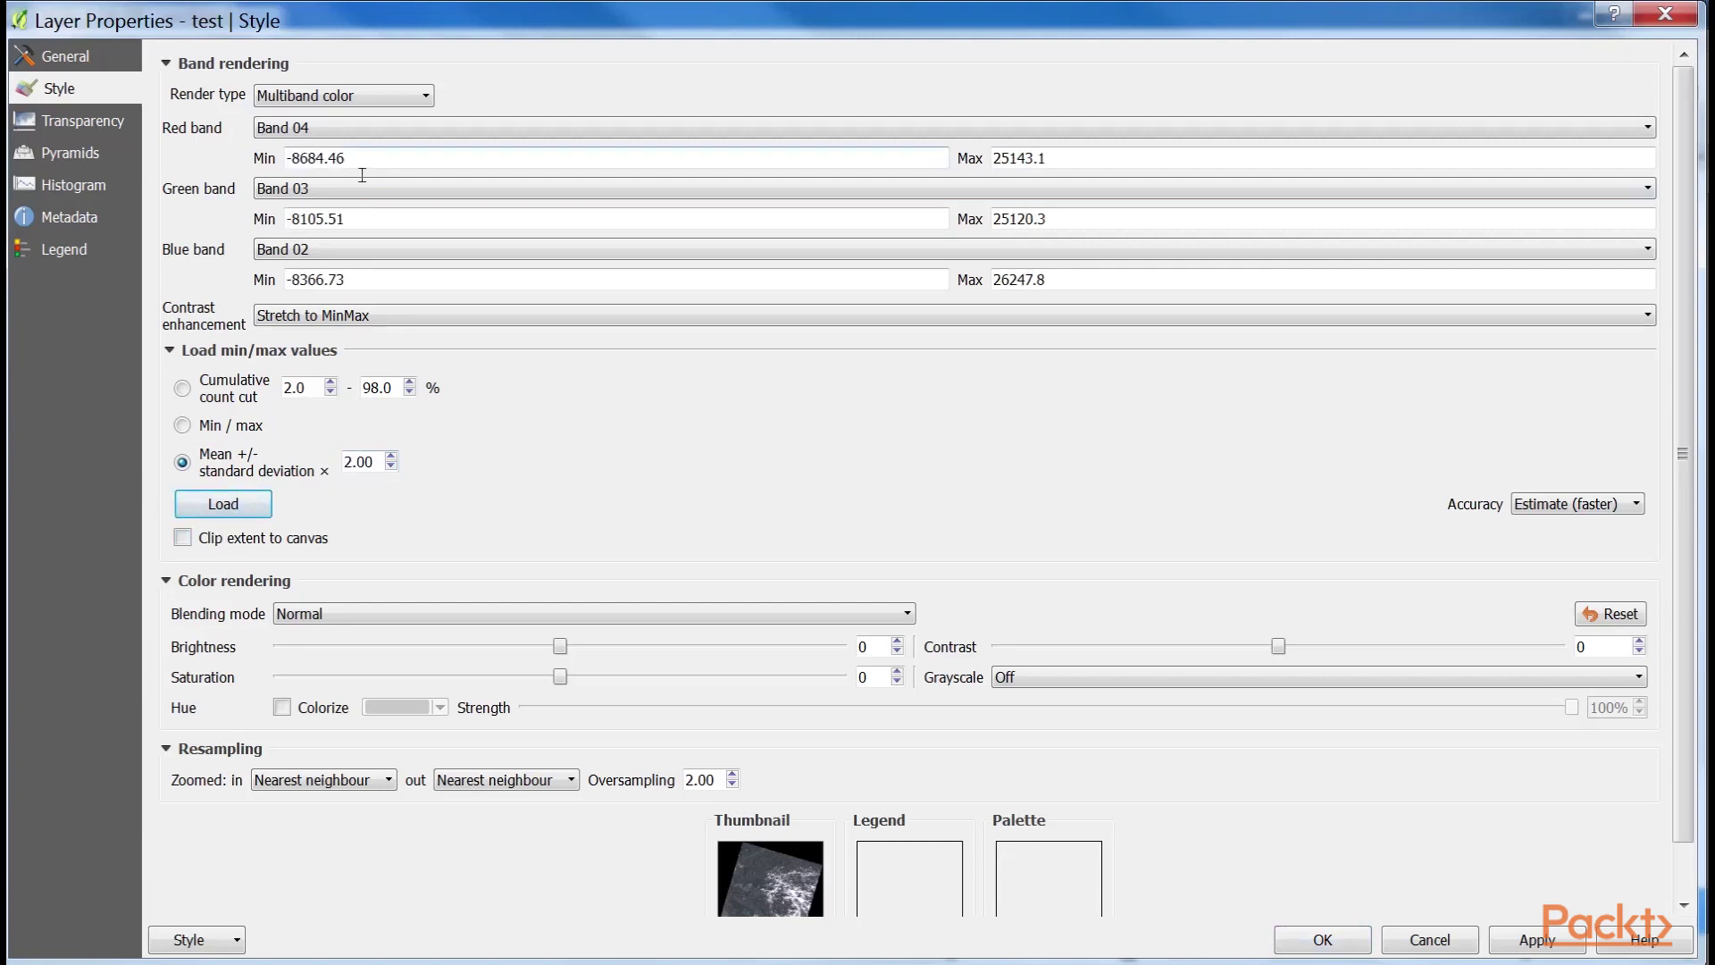
double_click(321, 158)
left_click_drag(346, 158, 254, 170)
left_click_drag(385, 218, 284, 220)
left_click_drag(313, 280, 284, 284)
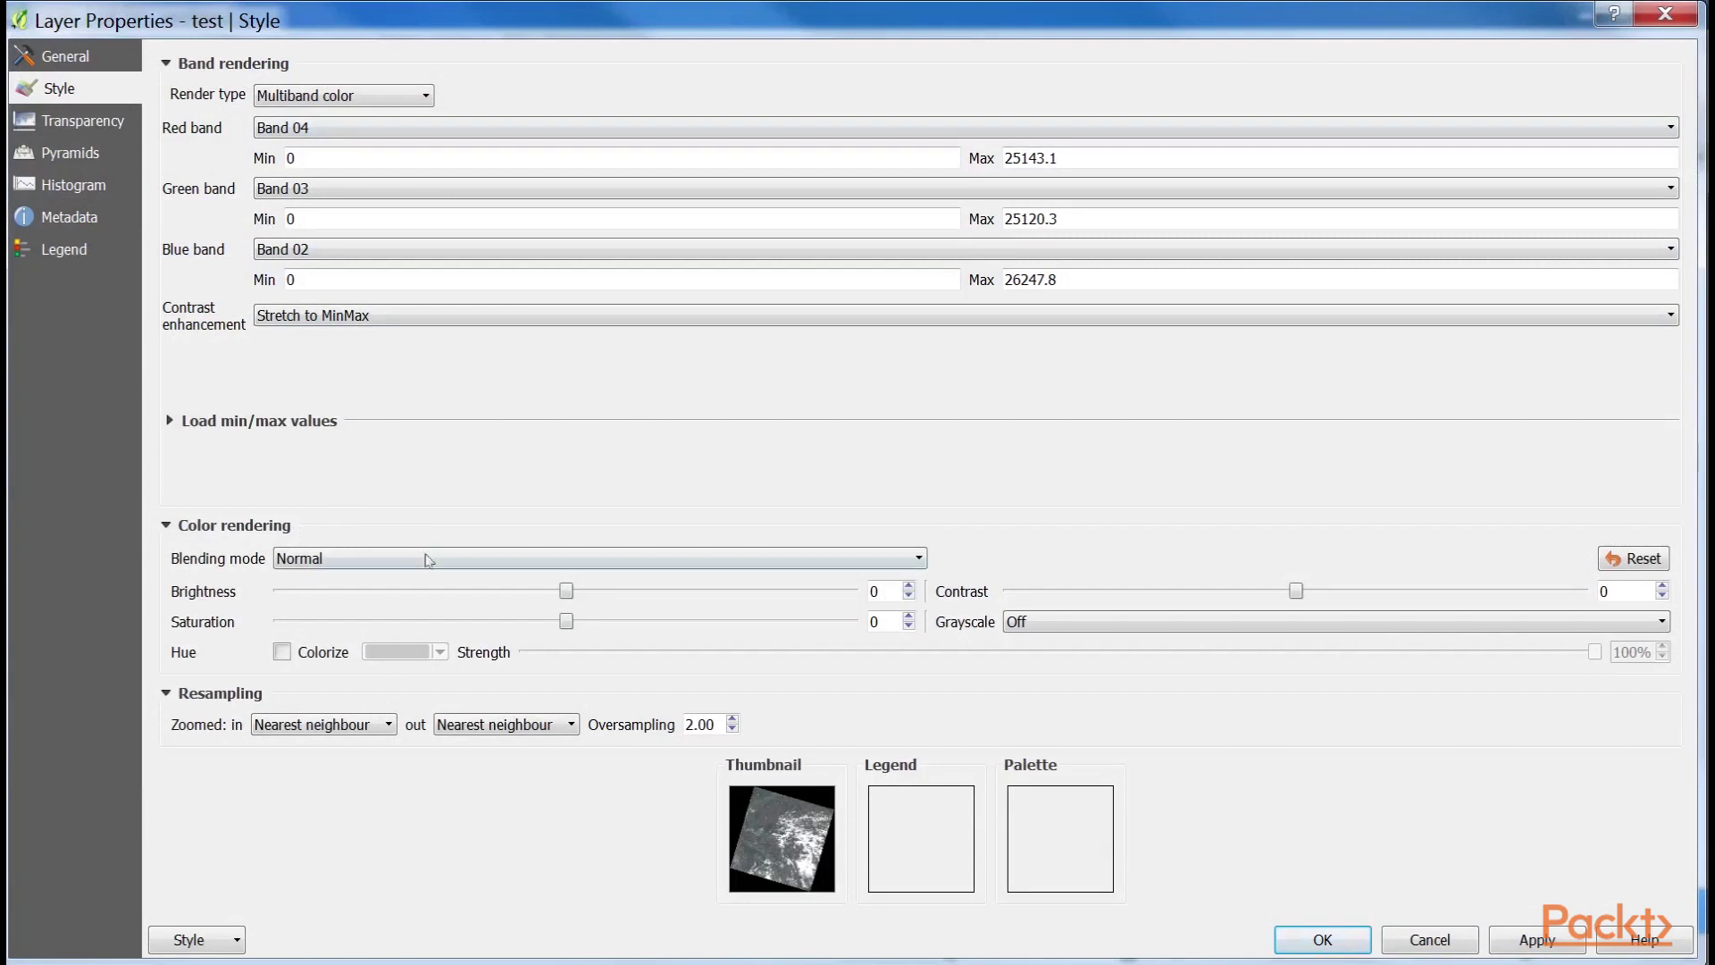
Set the test raster's brightness to -90, saturation 20 and contrast 10.
double_click(881, 589)
type("-90")
double_click(895, 627)
type("20")
double_click(1649, 596)
type("10")
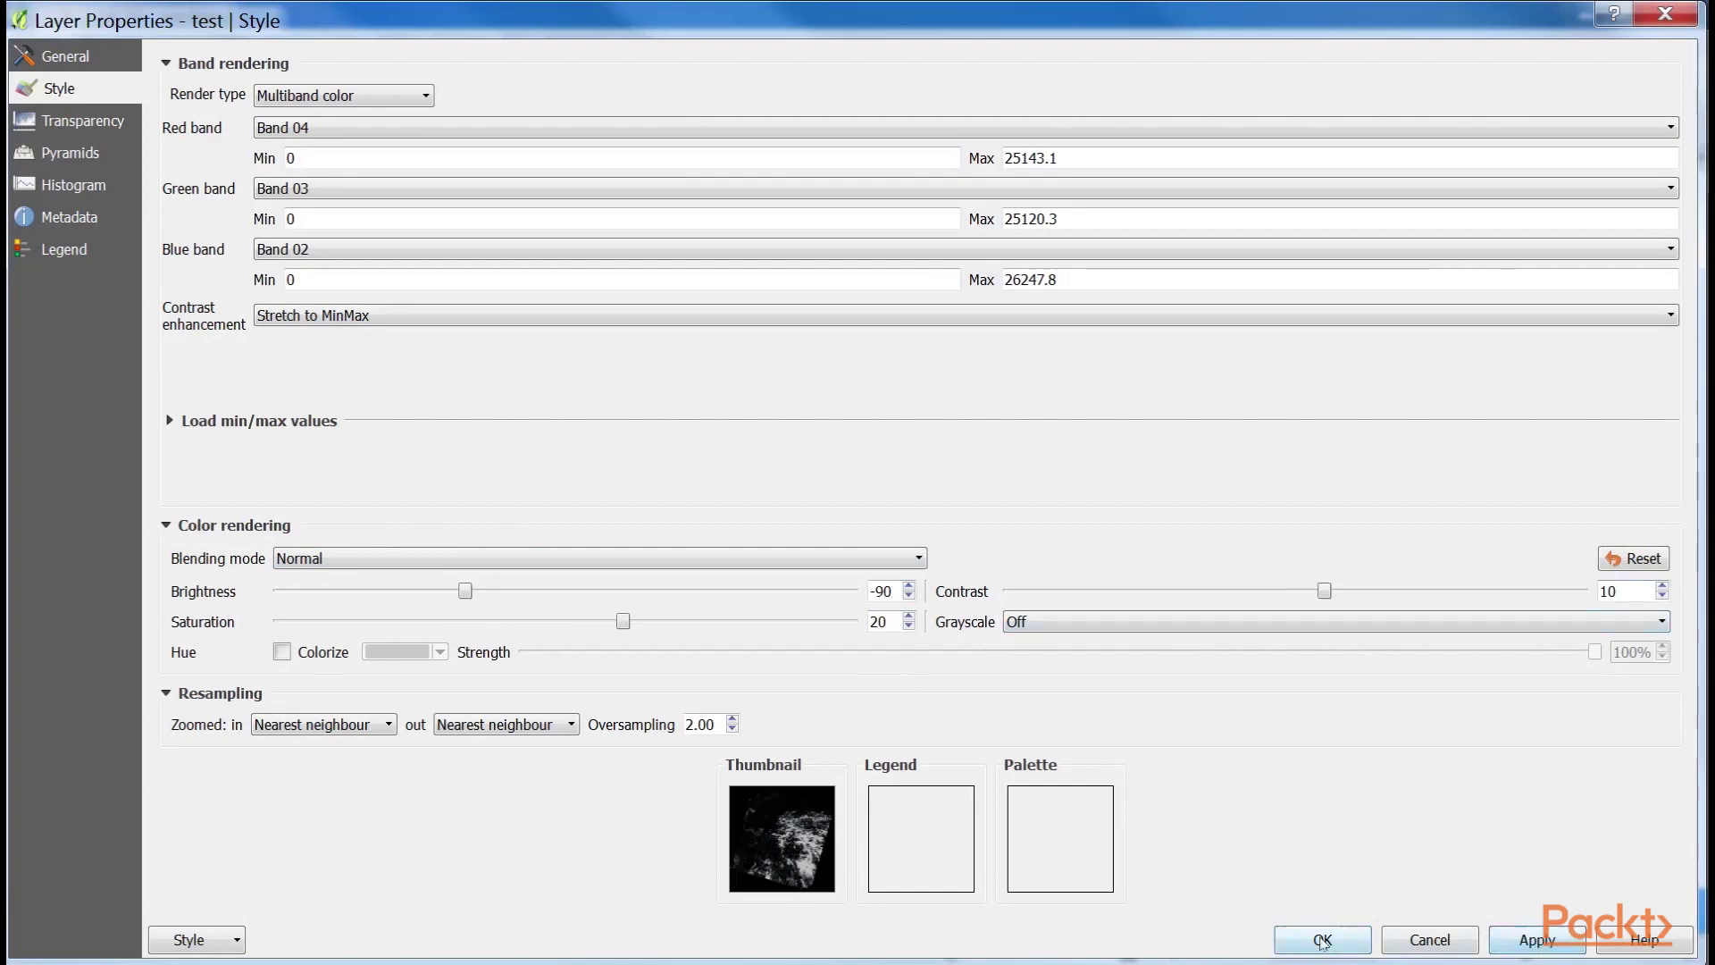
left_click(1323, 940)
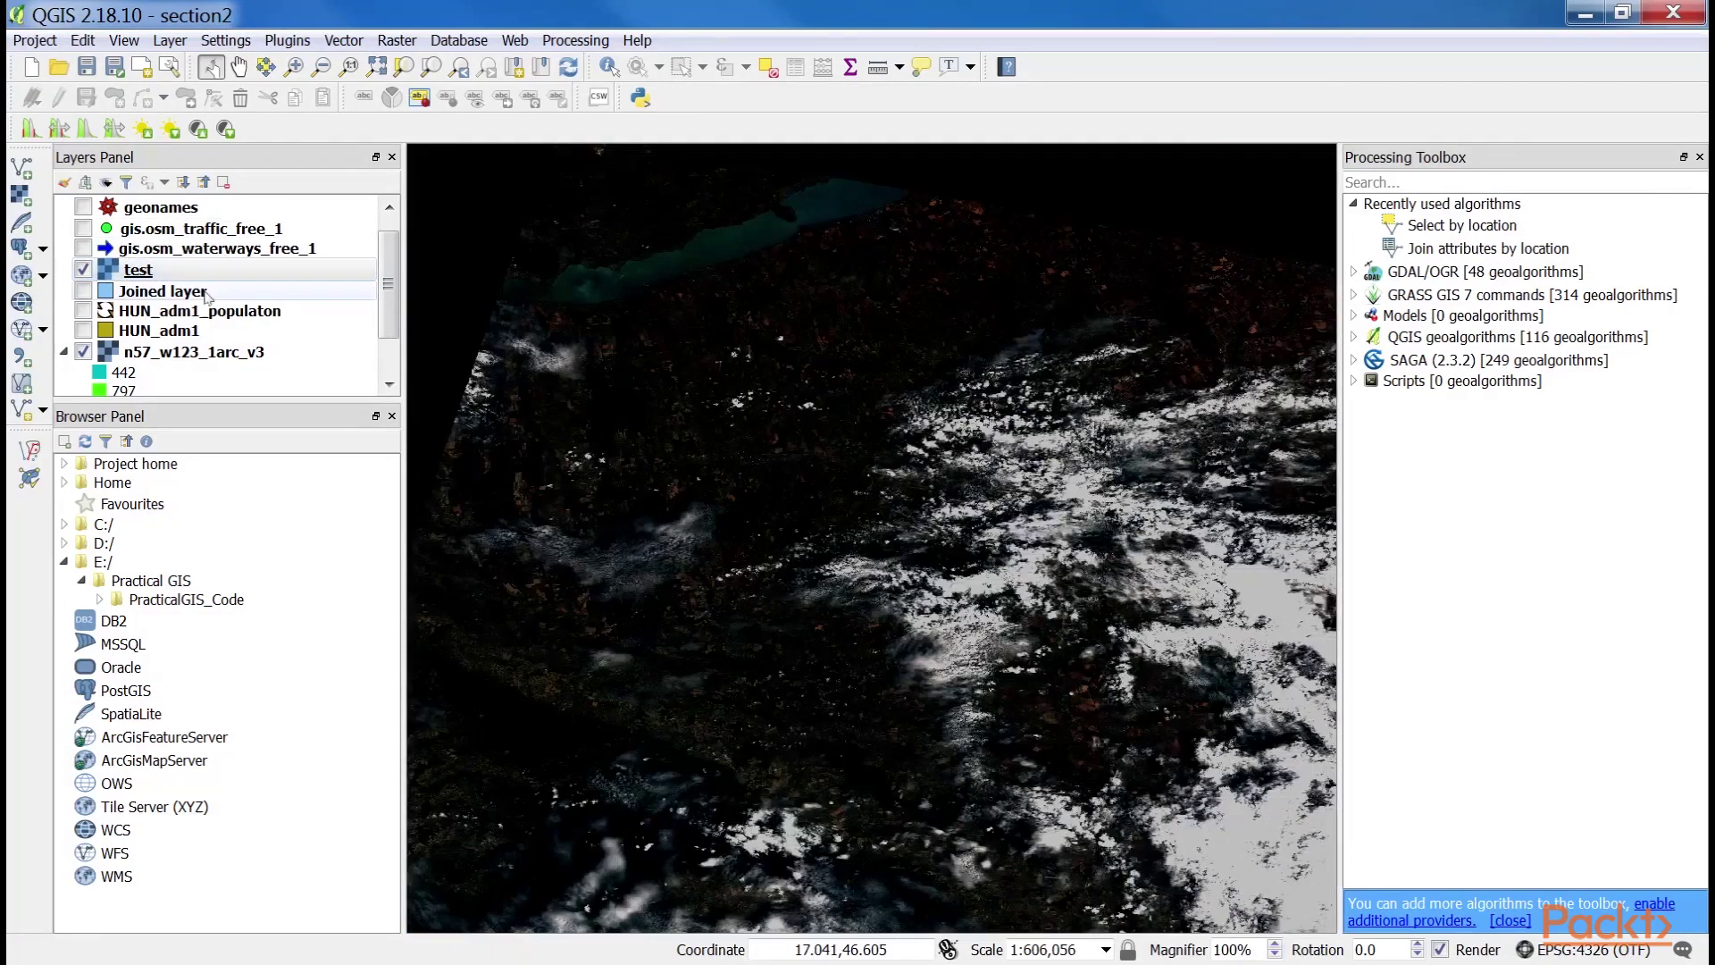
Reopen the test layer's properties and change brightness to -80.
left_click(198, 270)
right_click(214, 272)
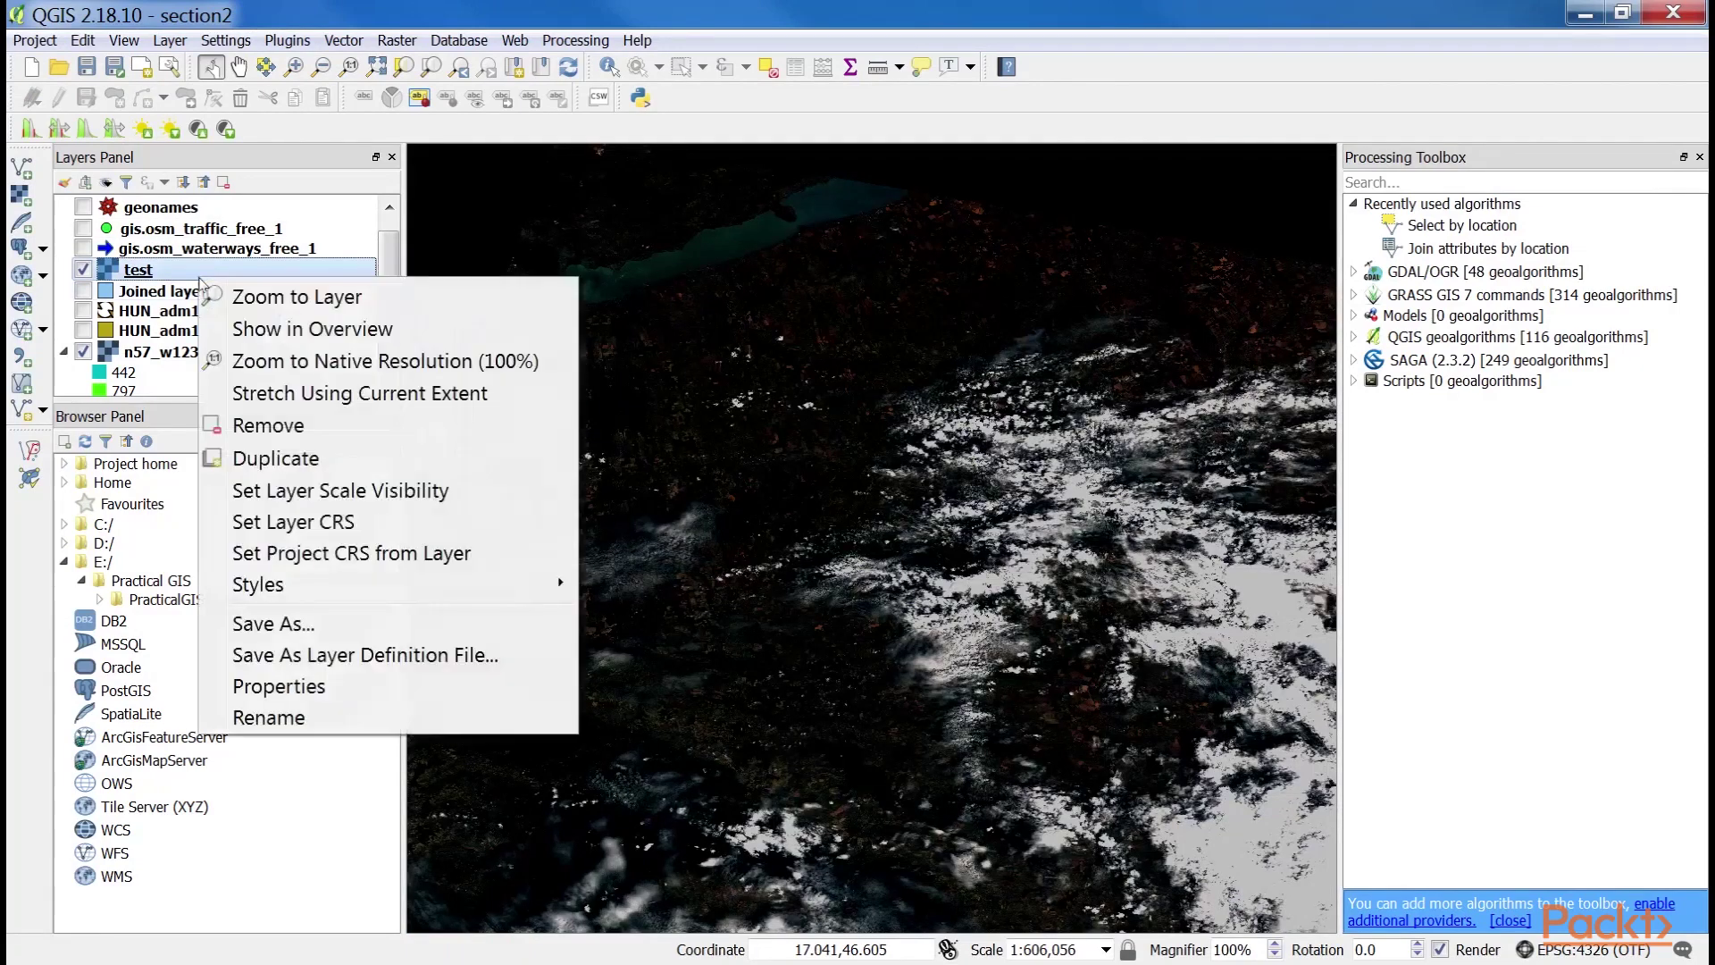
left_click(285, 684)
double_click(893, 592)
type("-80")
left_click(1325, 943)
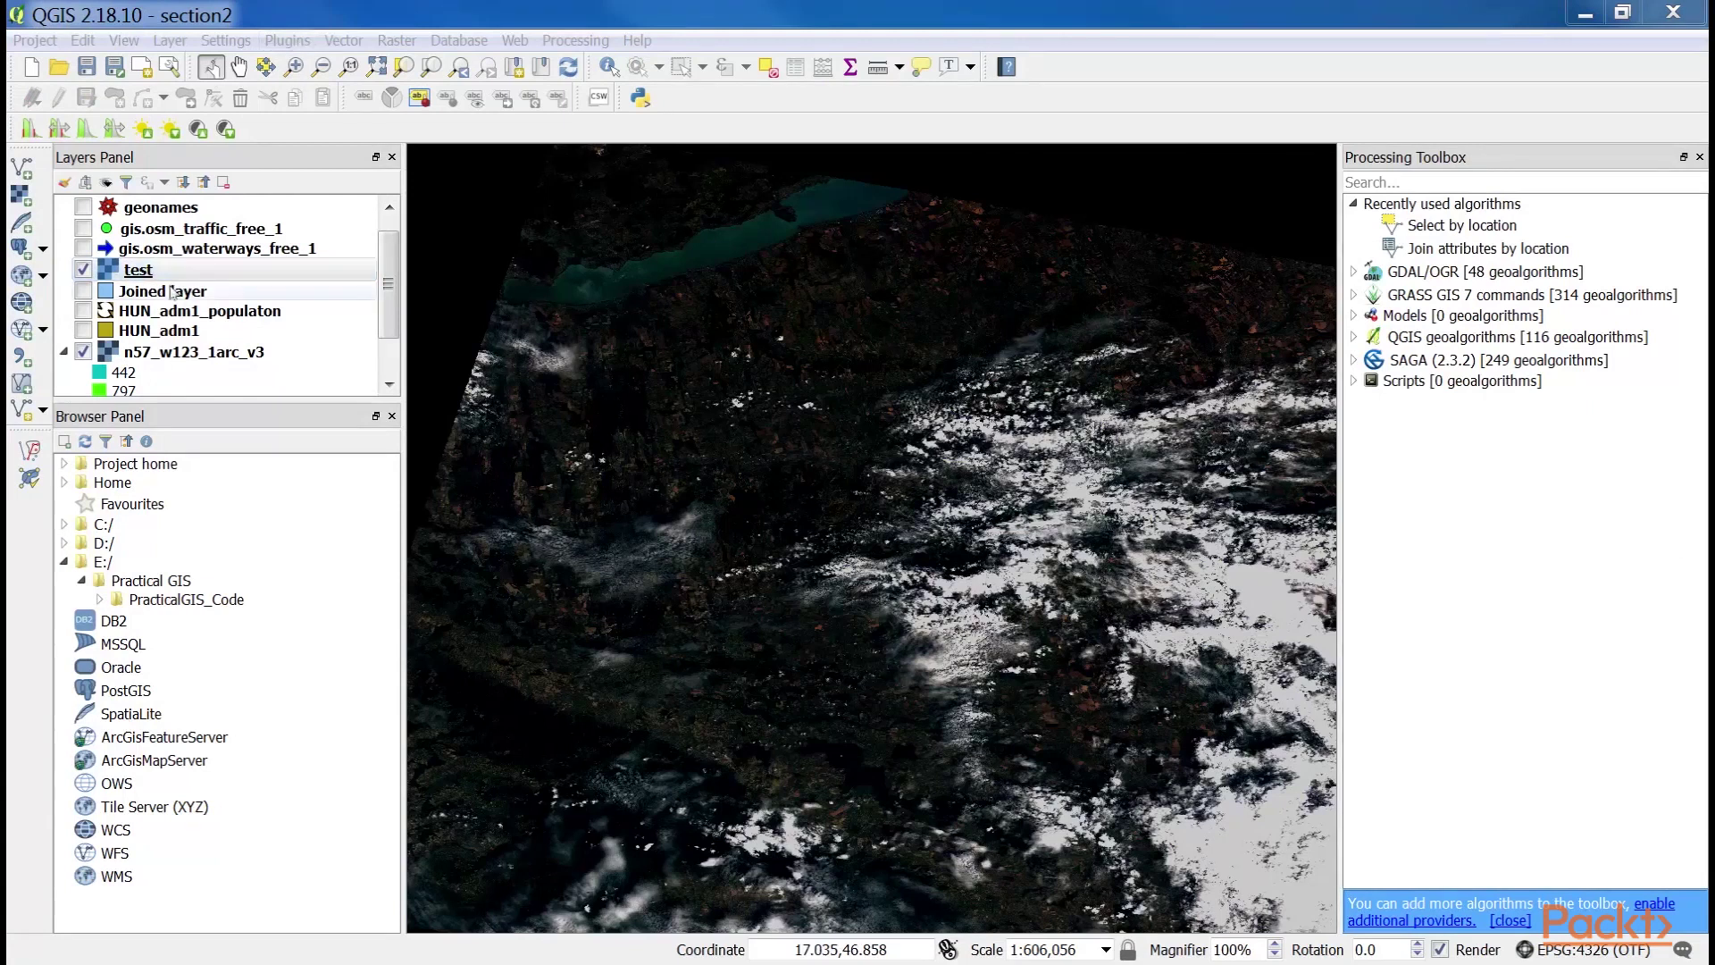
Reopen the test layer's properties and select the red band maximum value.
right_click(190, 268)
left_click(270, 671)
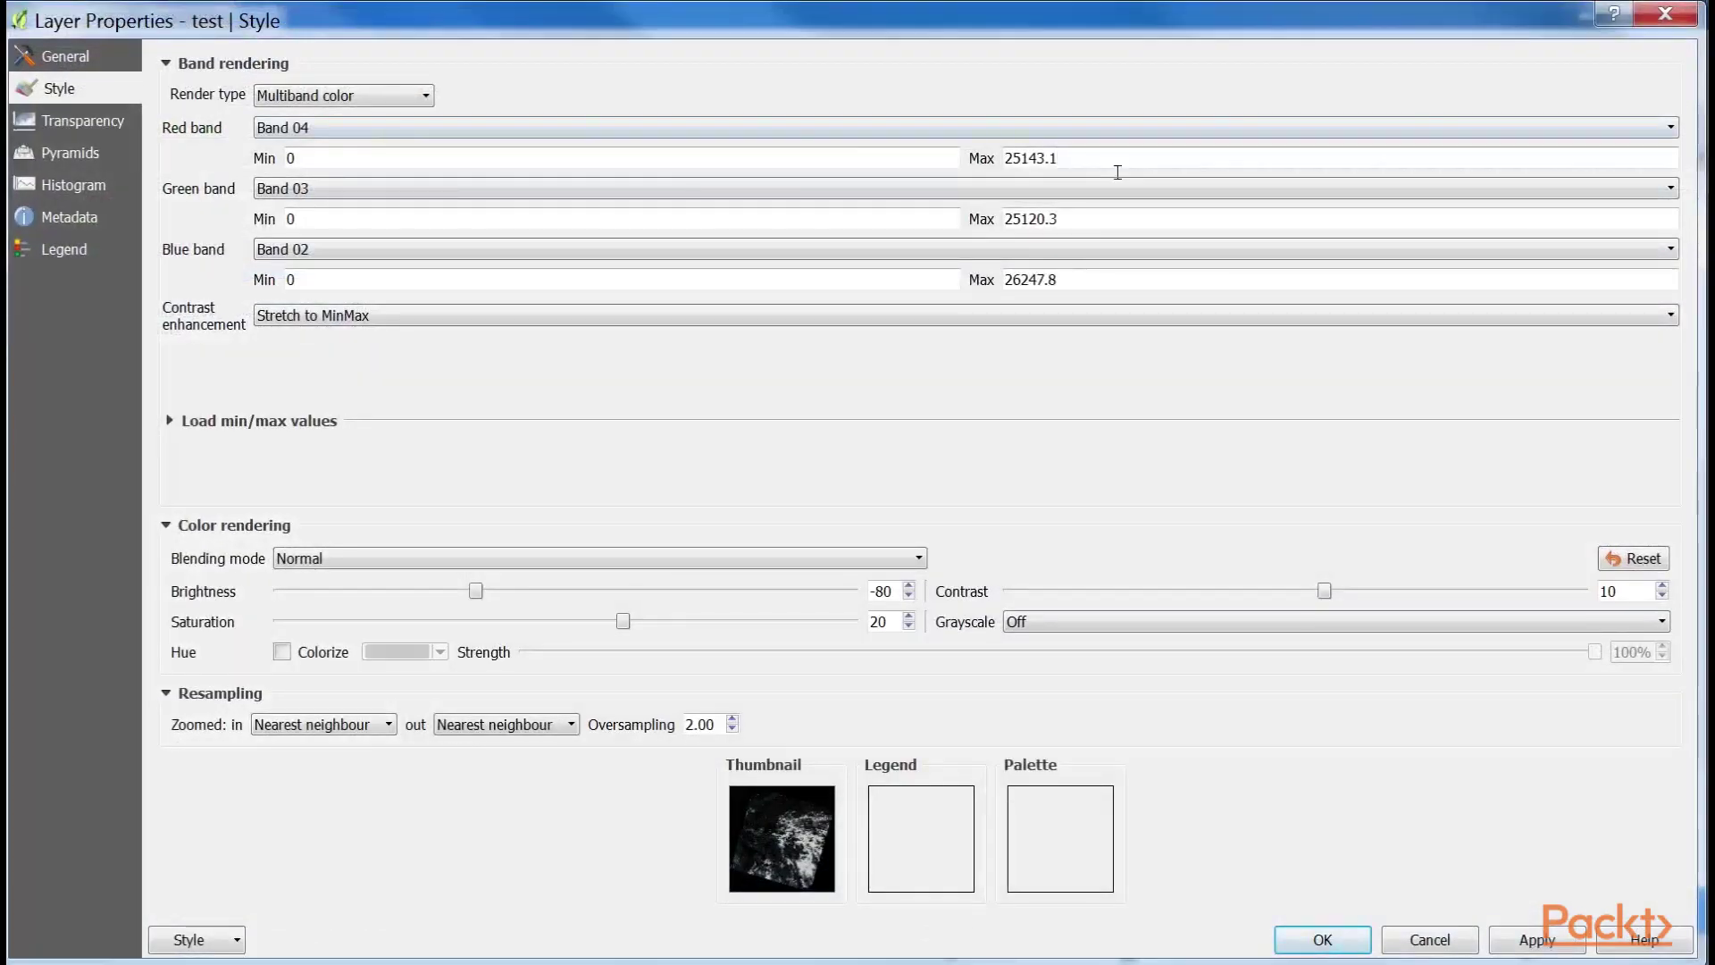
left_click_drag(1118, 166, 958, 175)
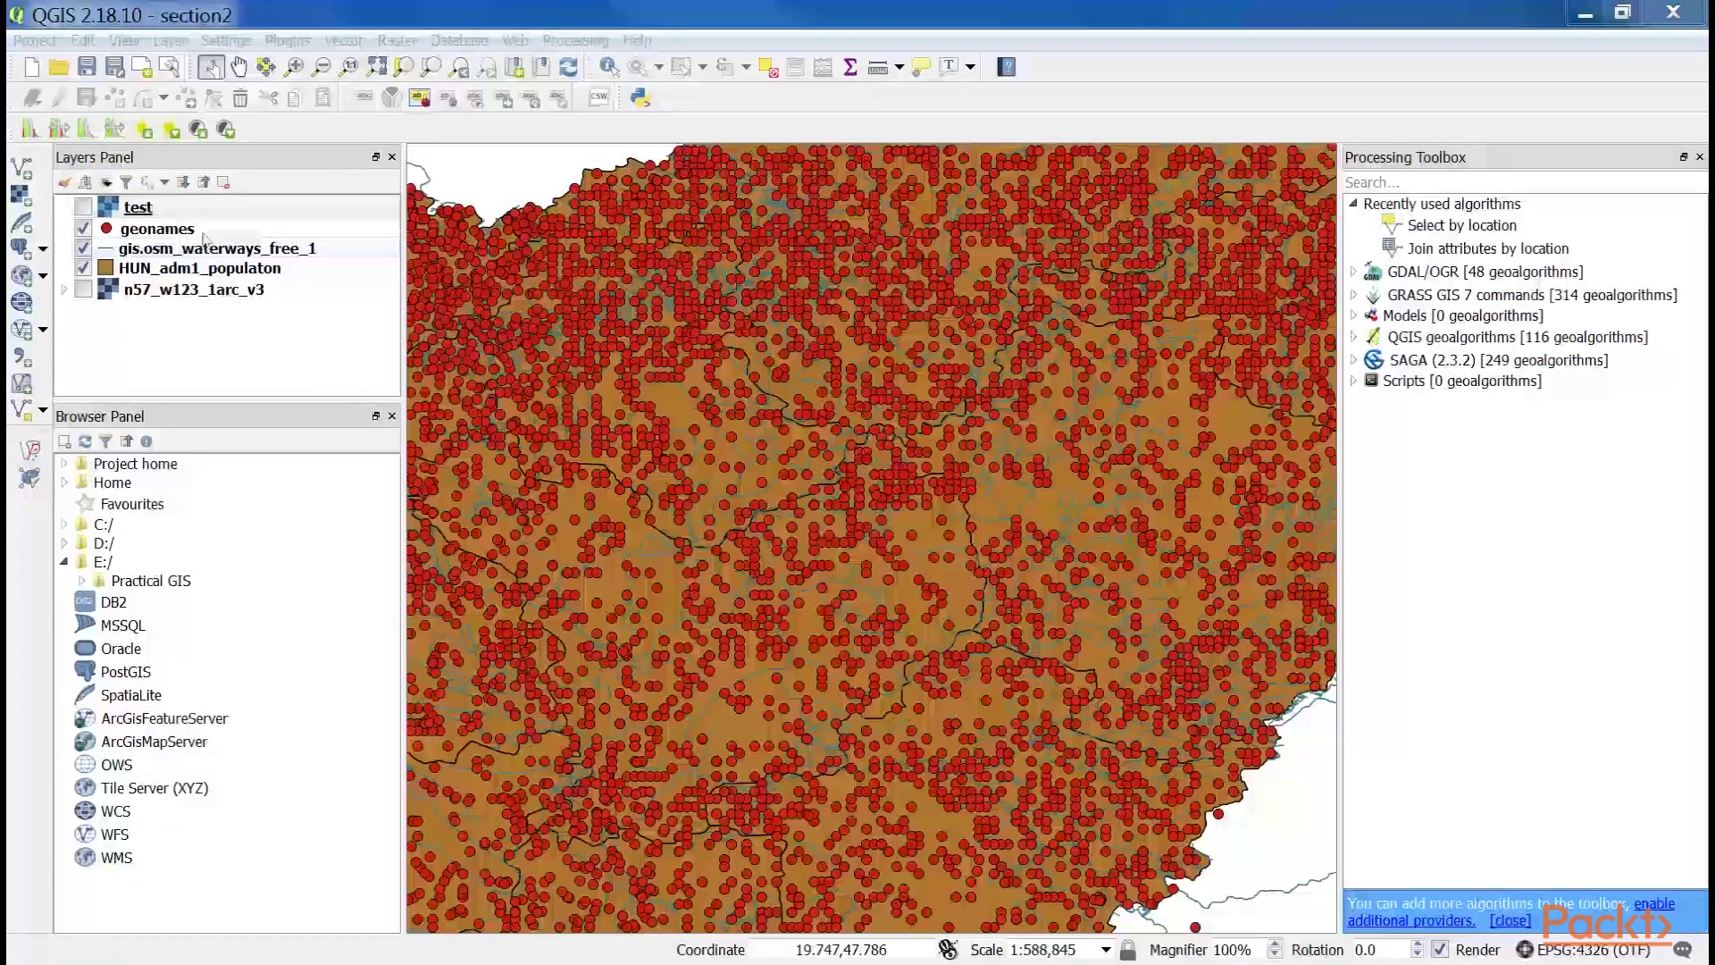
Open the geonames Style page and keep the Single symbol renderer.
right_click(200, 229)
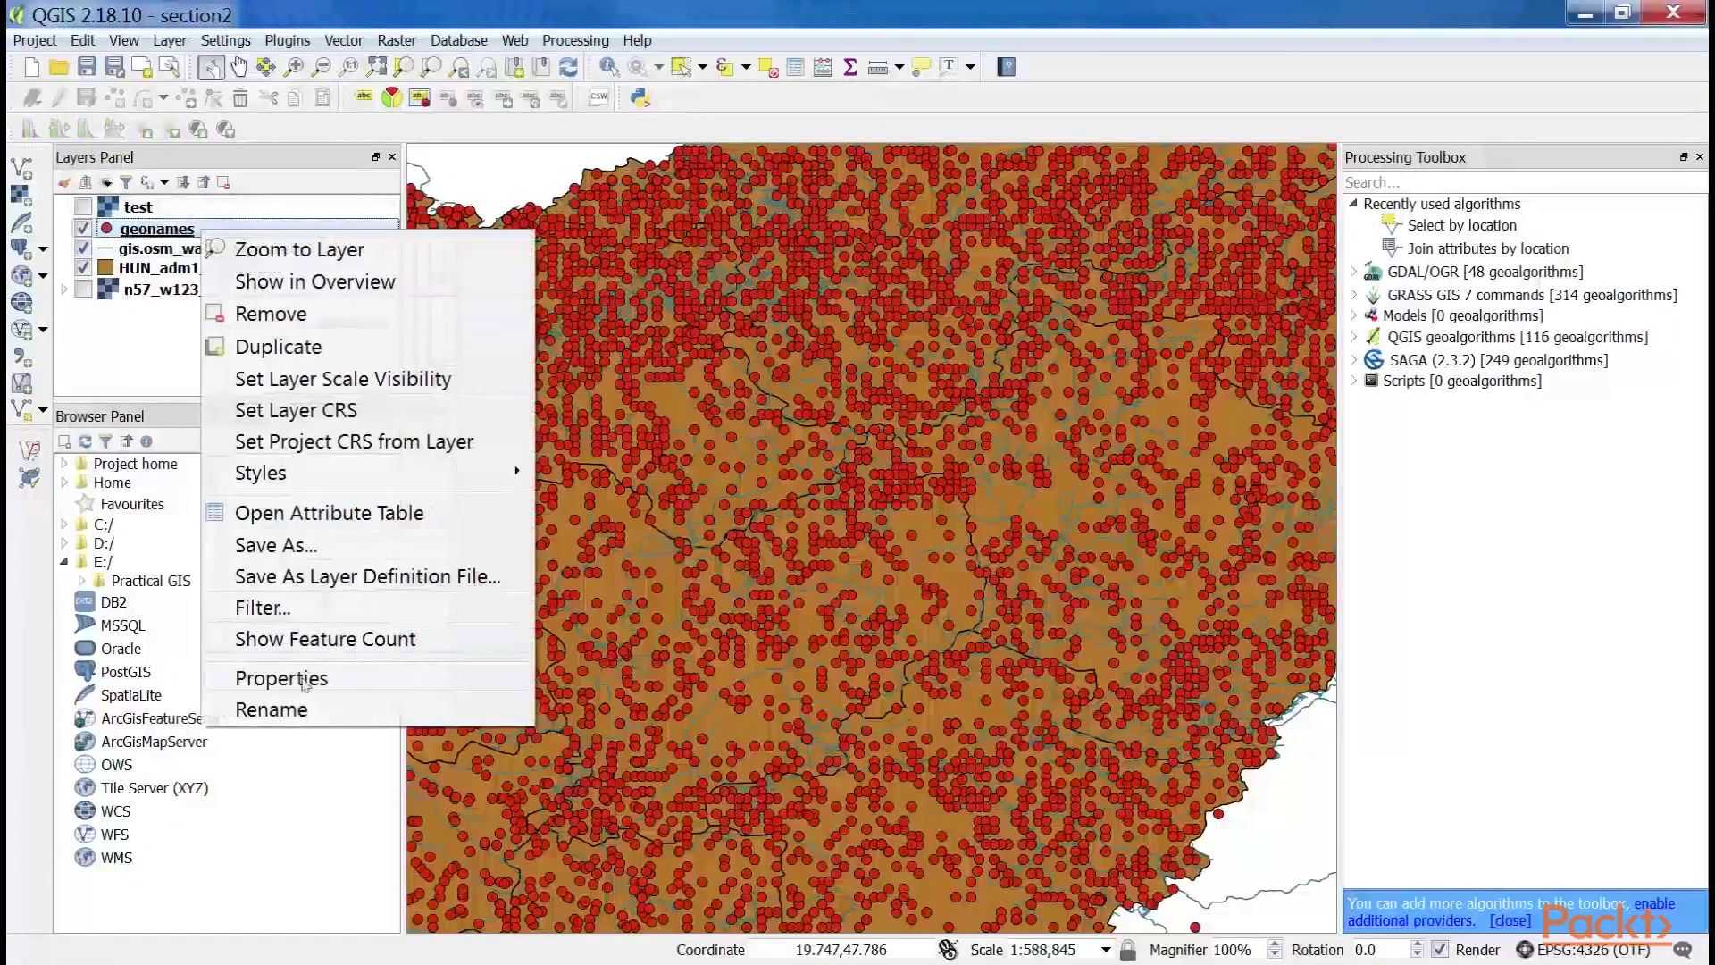
left_click(295, 679)
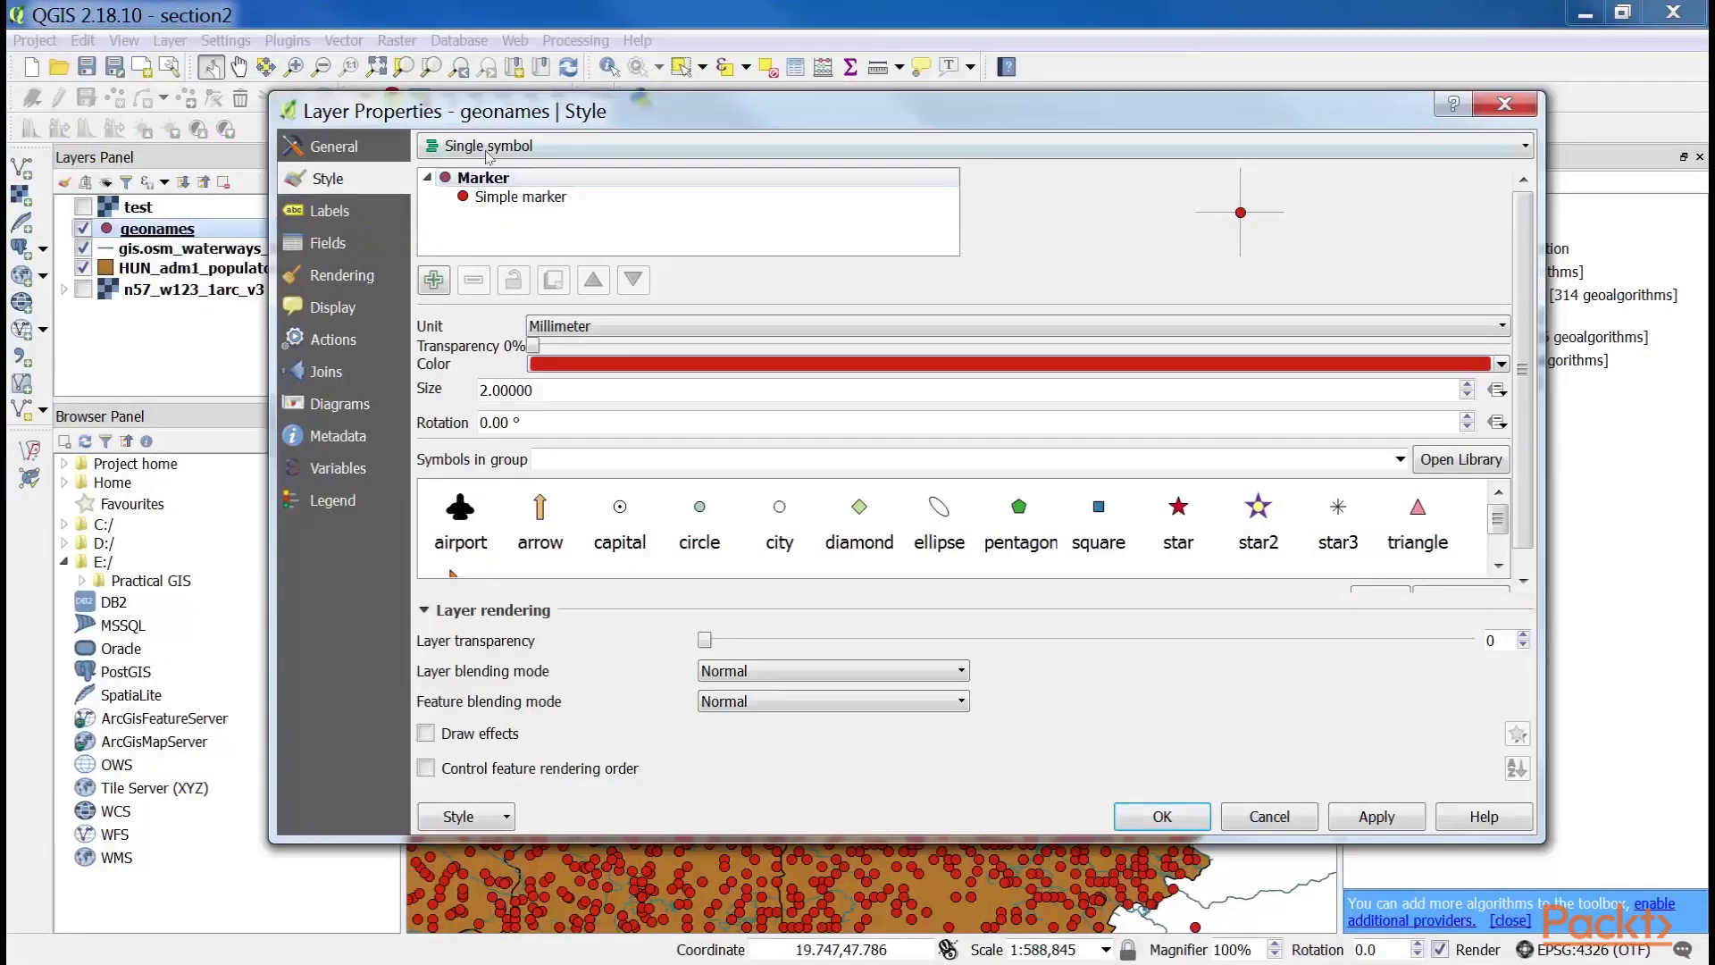
left_click(561, 150)
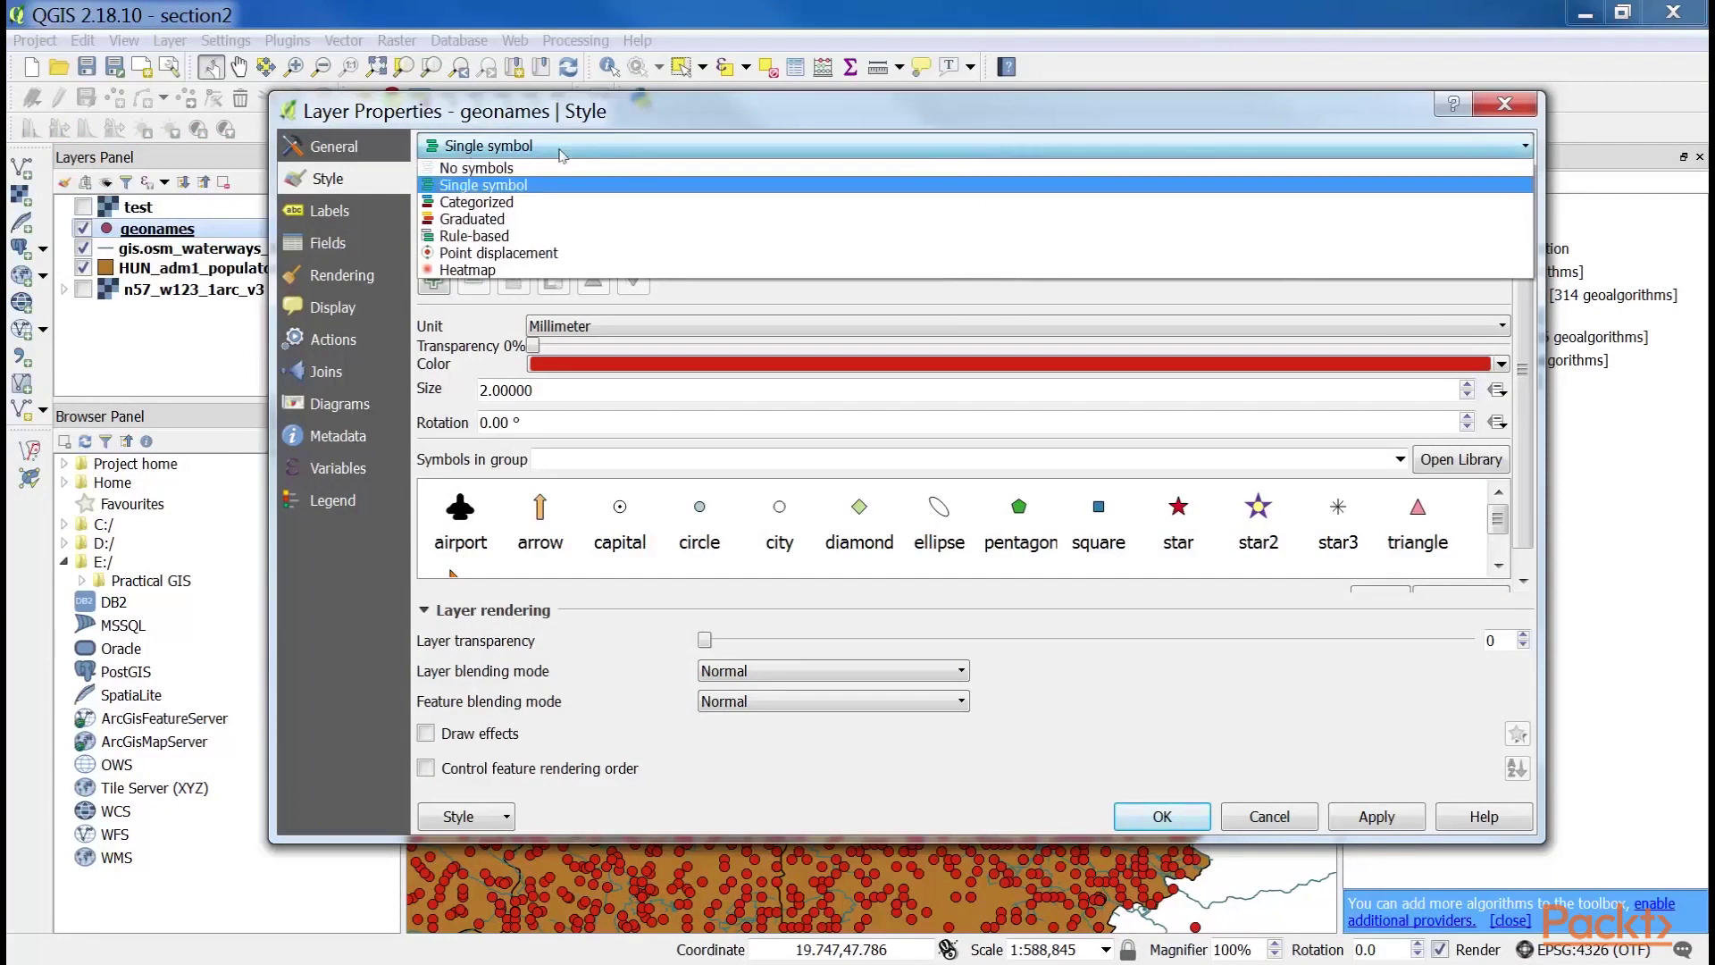
left_click(561, 152)
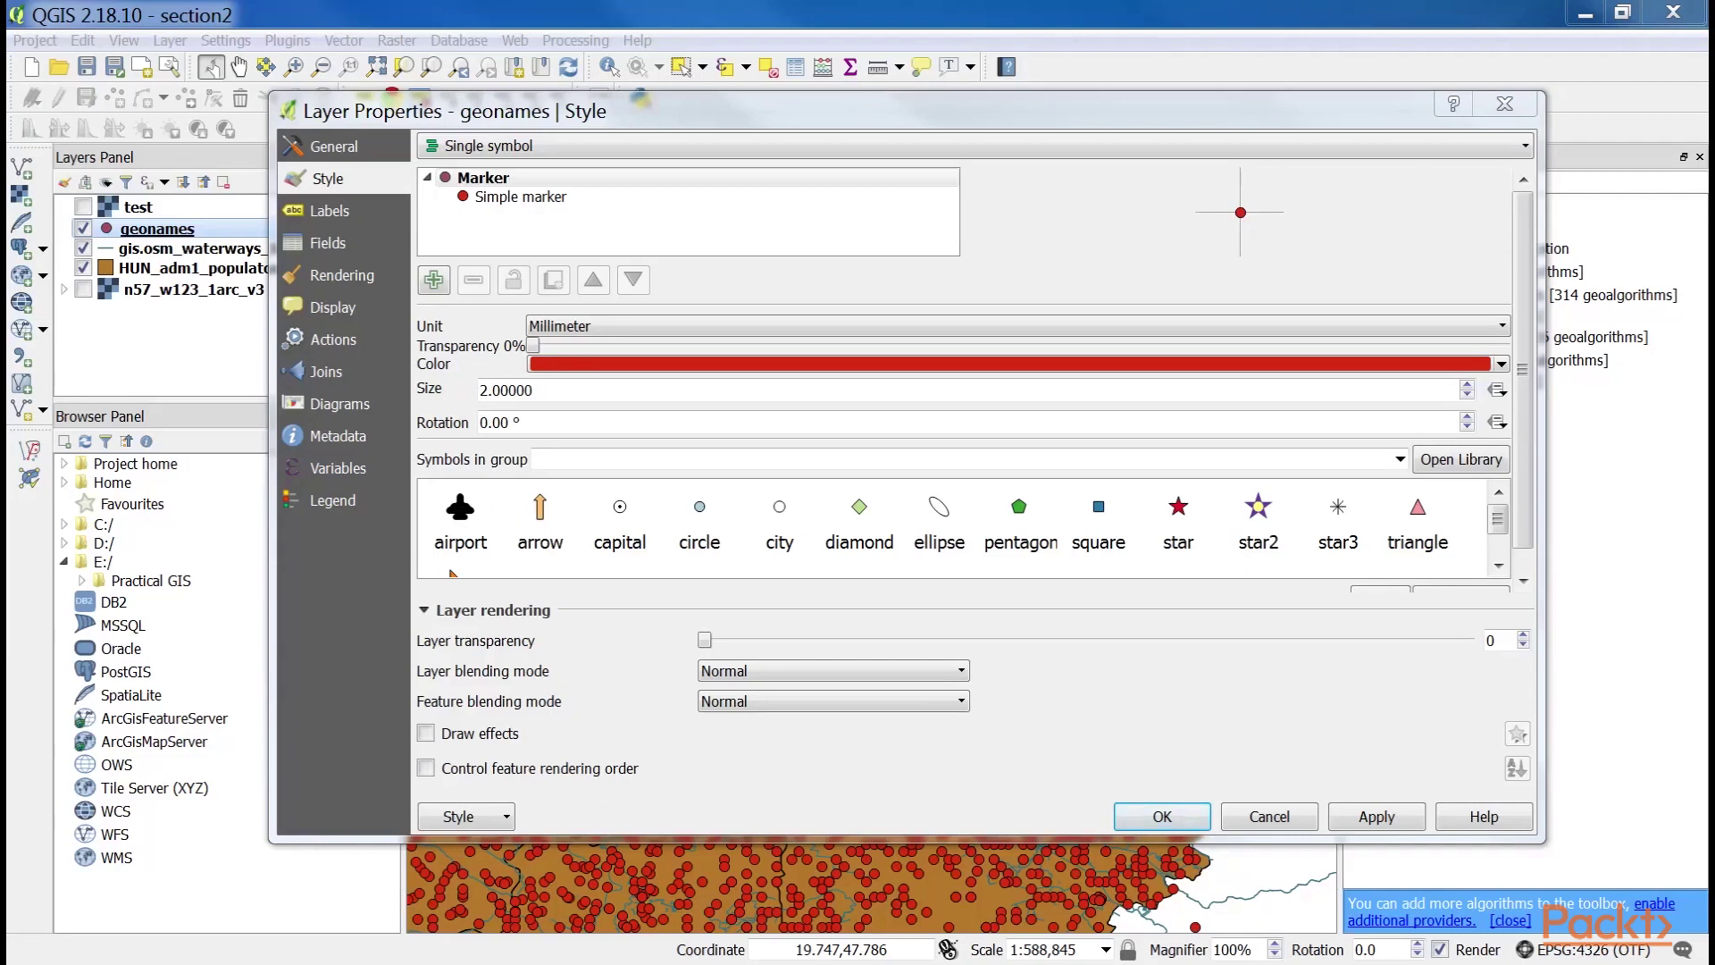
Make the geonames marker a Filled marker with an Outline: Arrow fill.
left_click(524, 198)
left_click(1047, 327)
left_click(1063, 369)
left_click(564, 234)
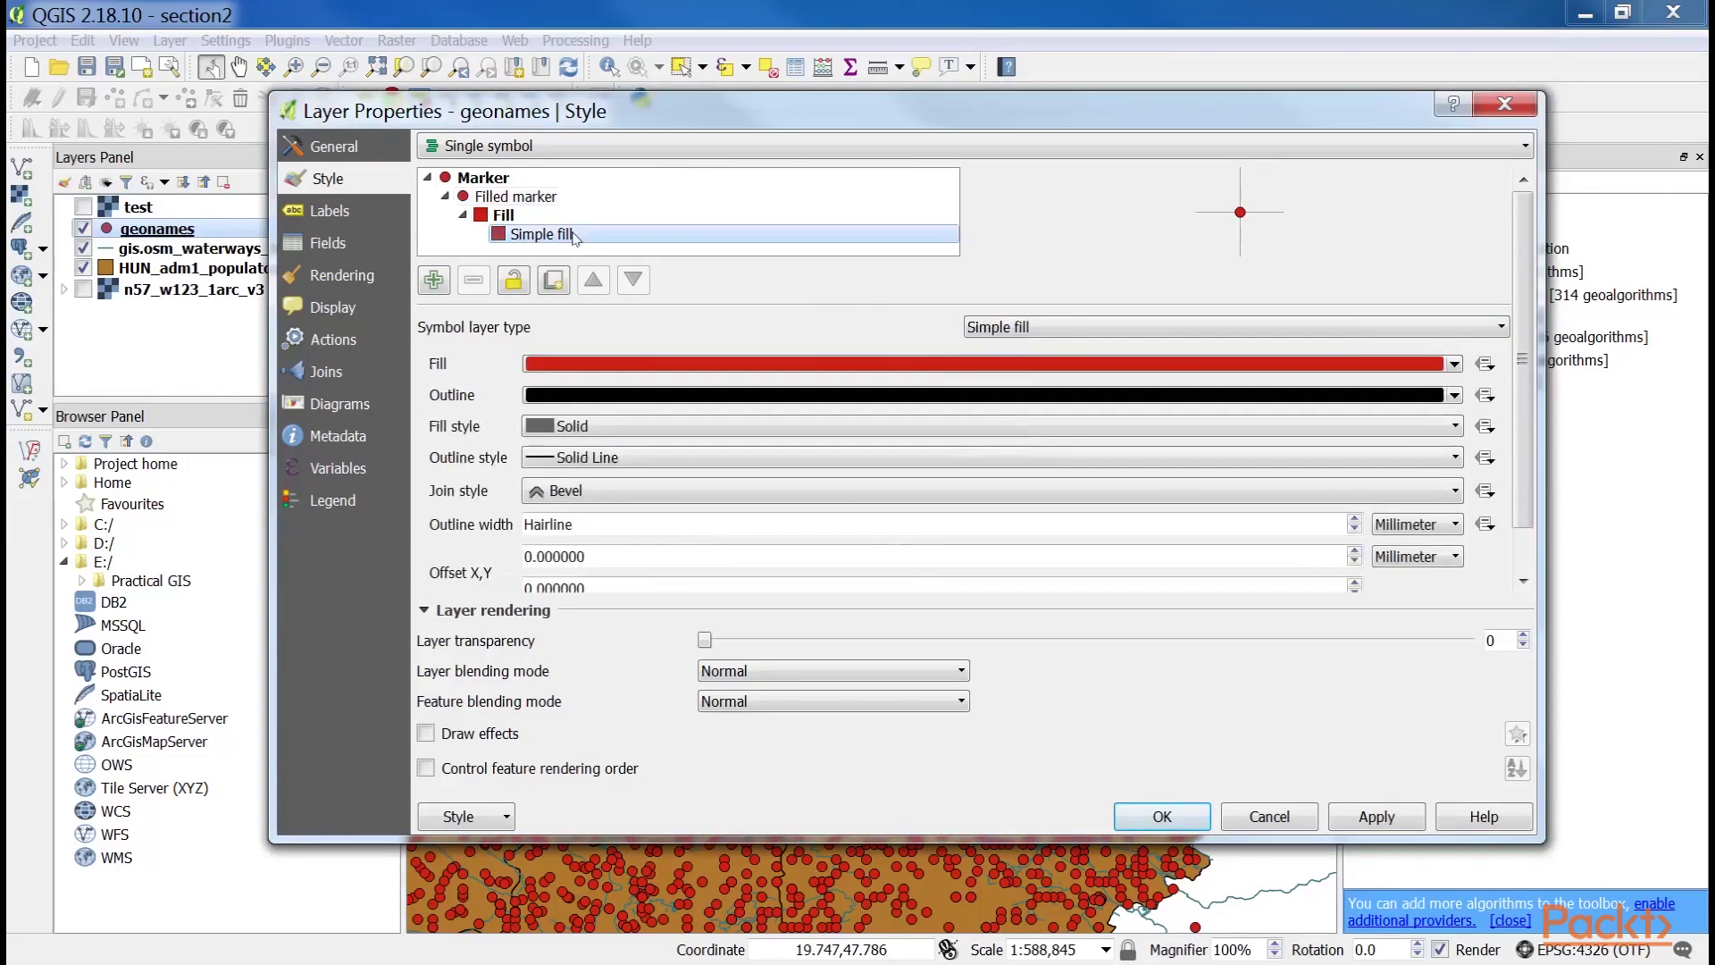
left_click(1001, 330)
scroll(1054, 474, "down", 1)
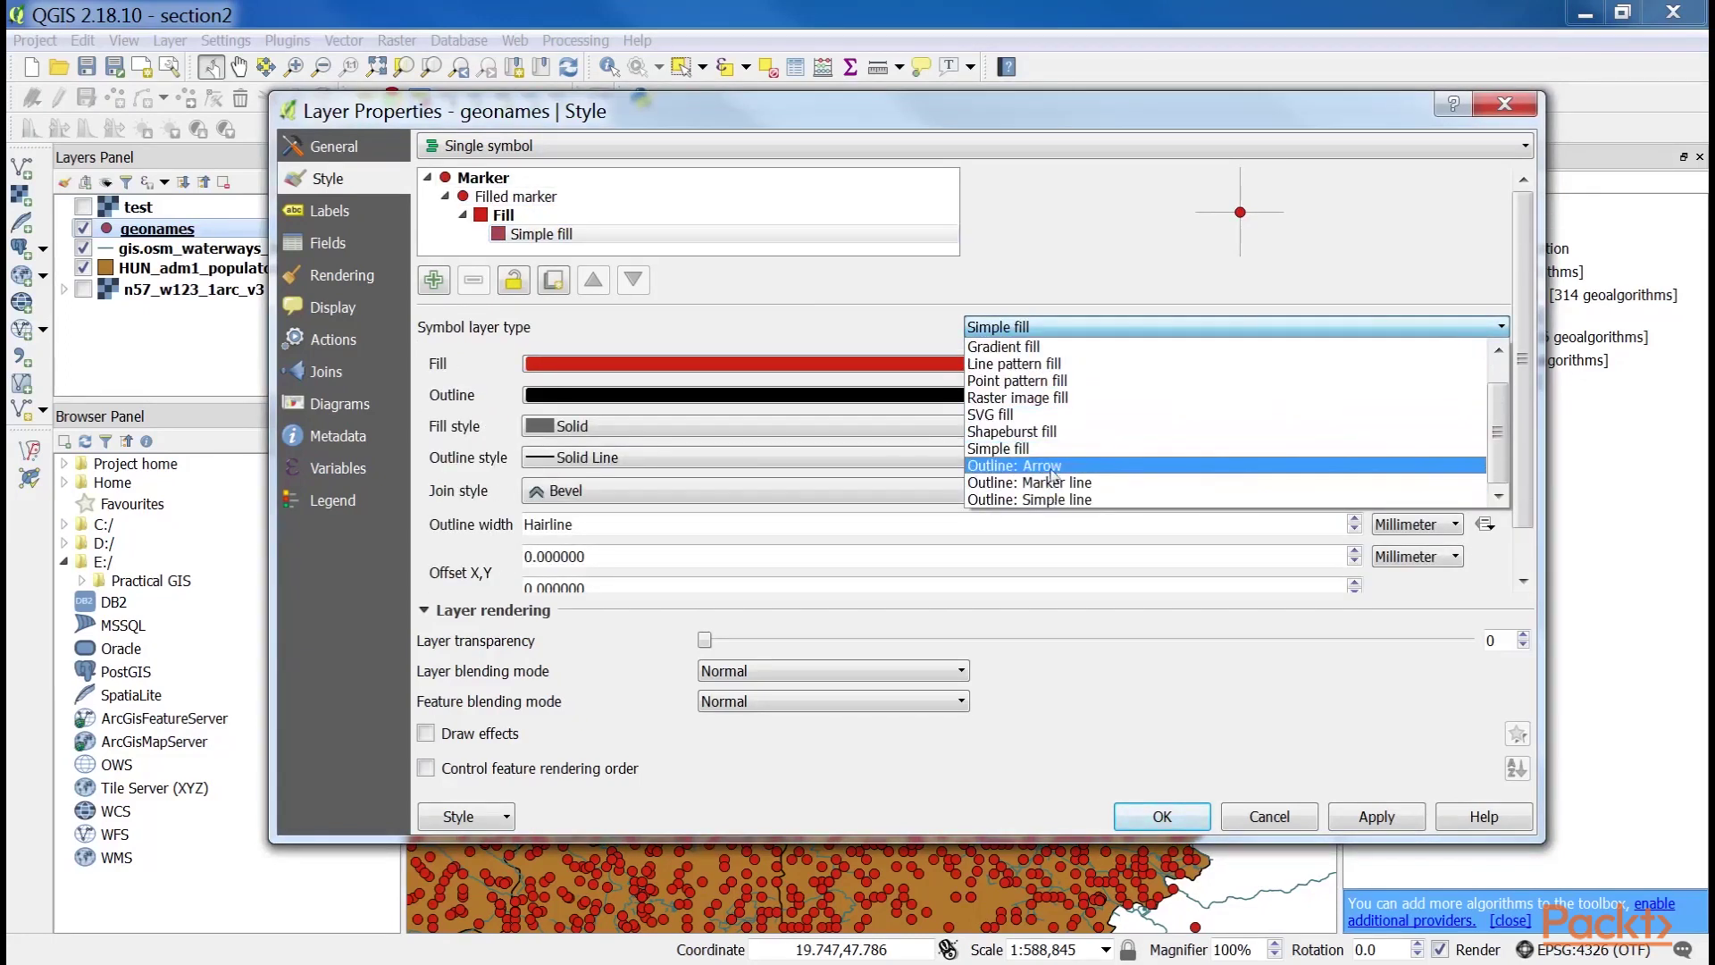
left_click(1060, 471)
left_click(1376, 815)
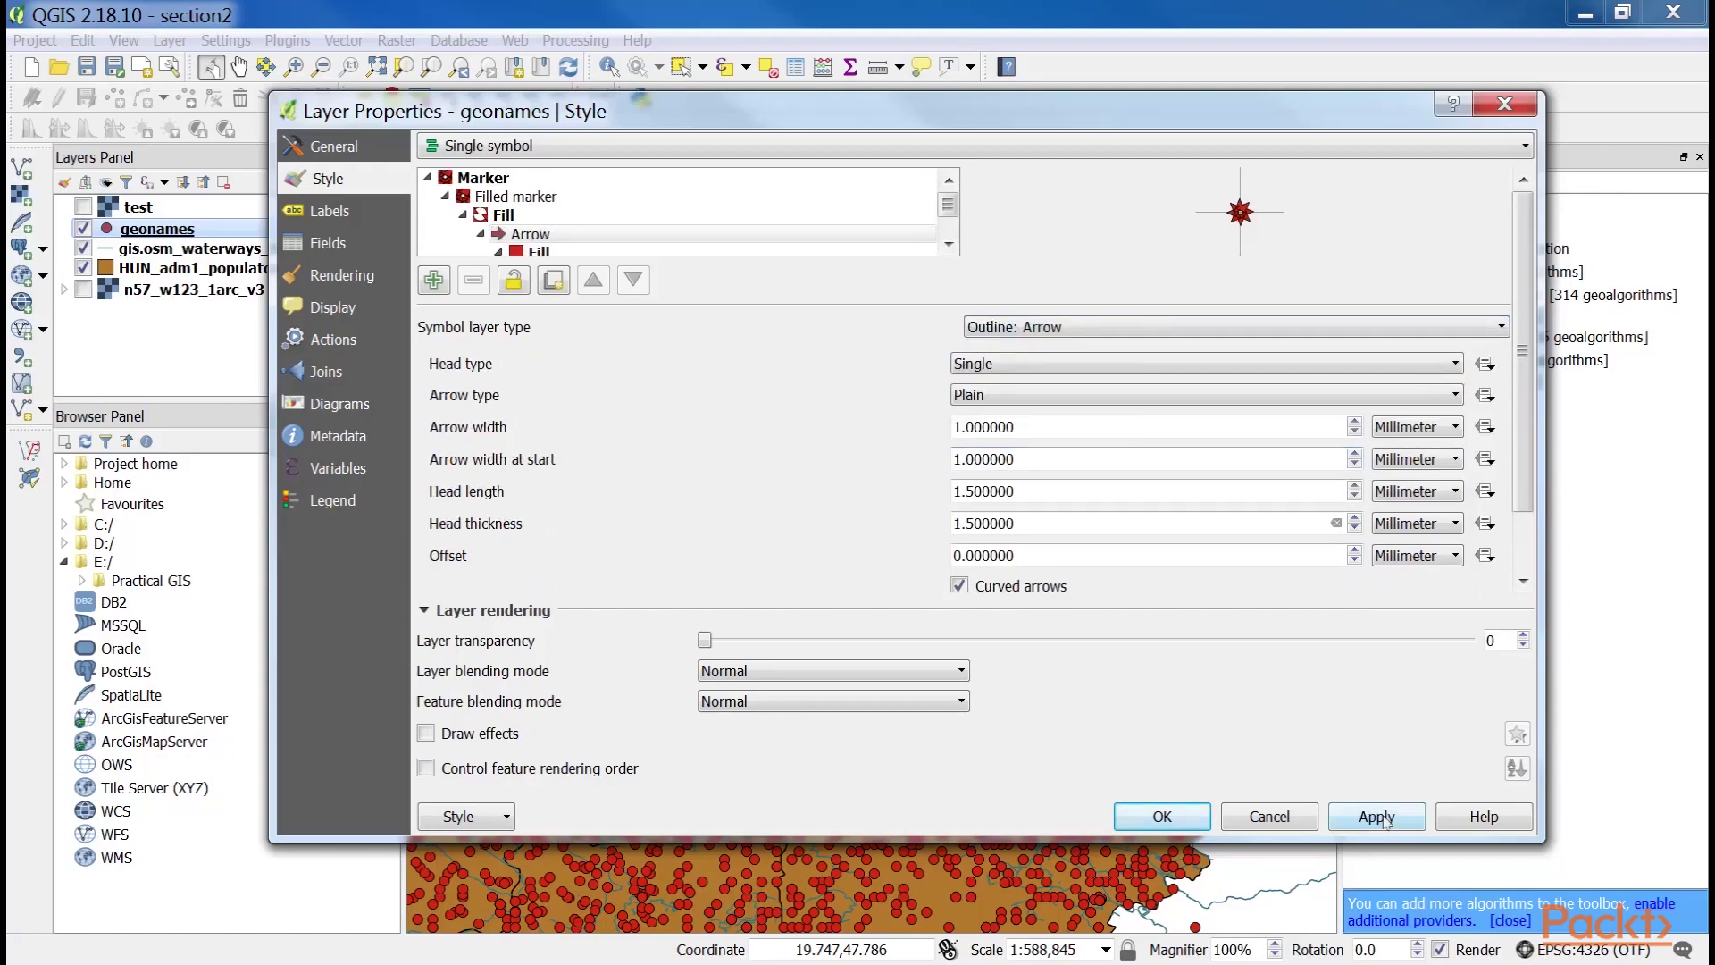
left_click(1162, 816)
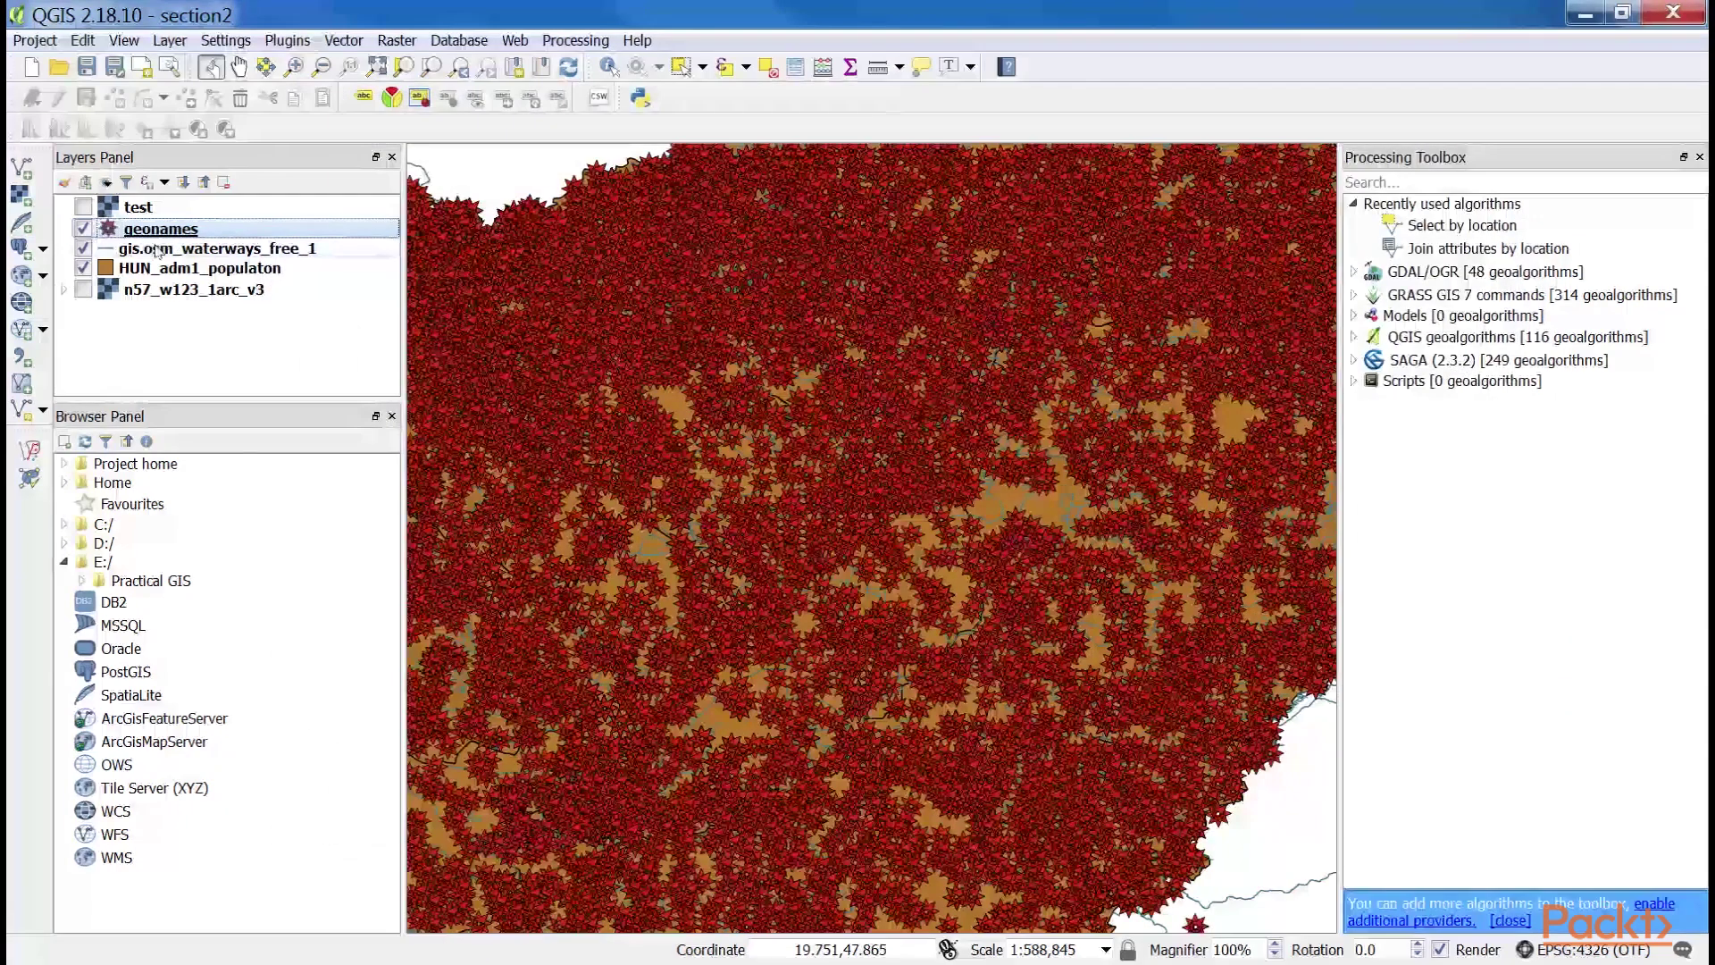
Change the waterways simple line symbol layer to Arrow.
left_click(156, 253)
right_click(156, 253)
left_click(286, 722)
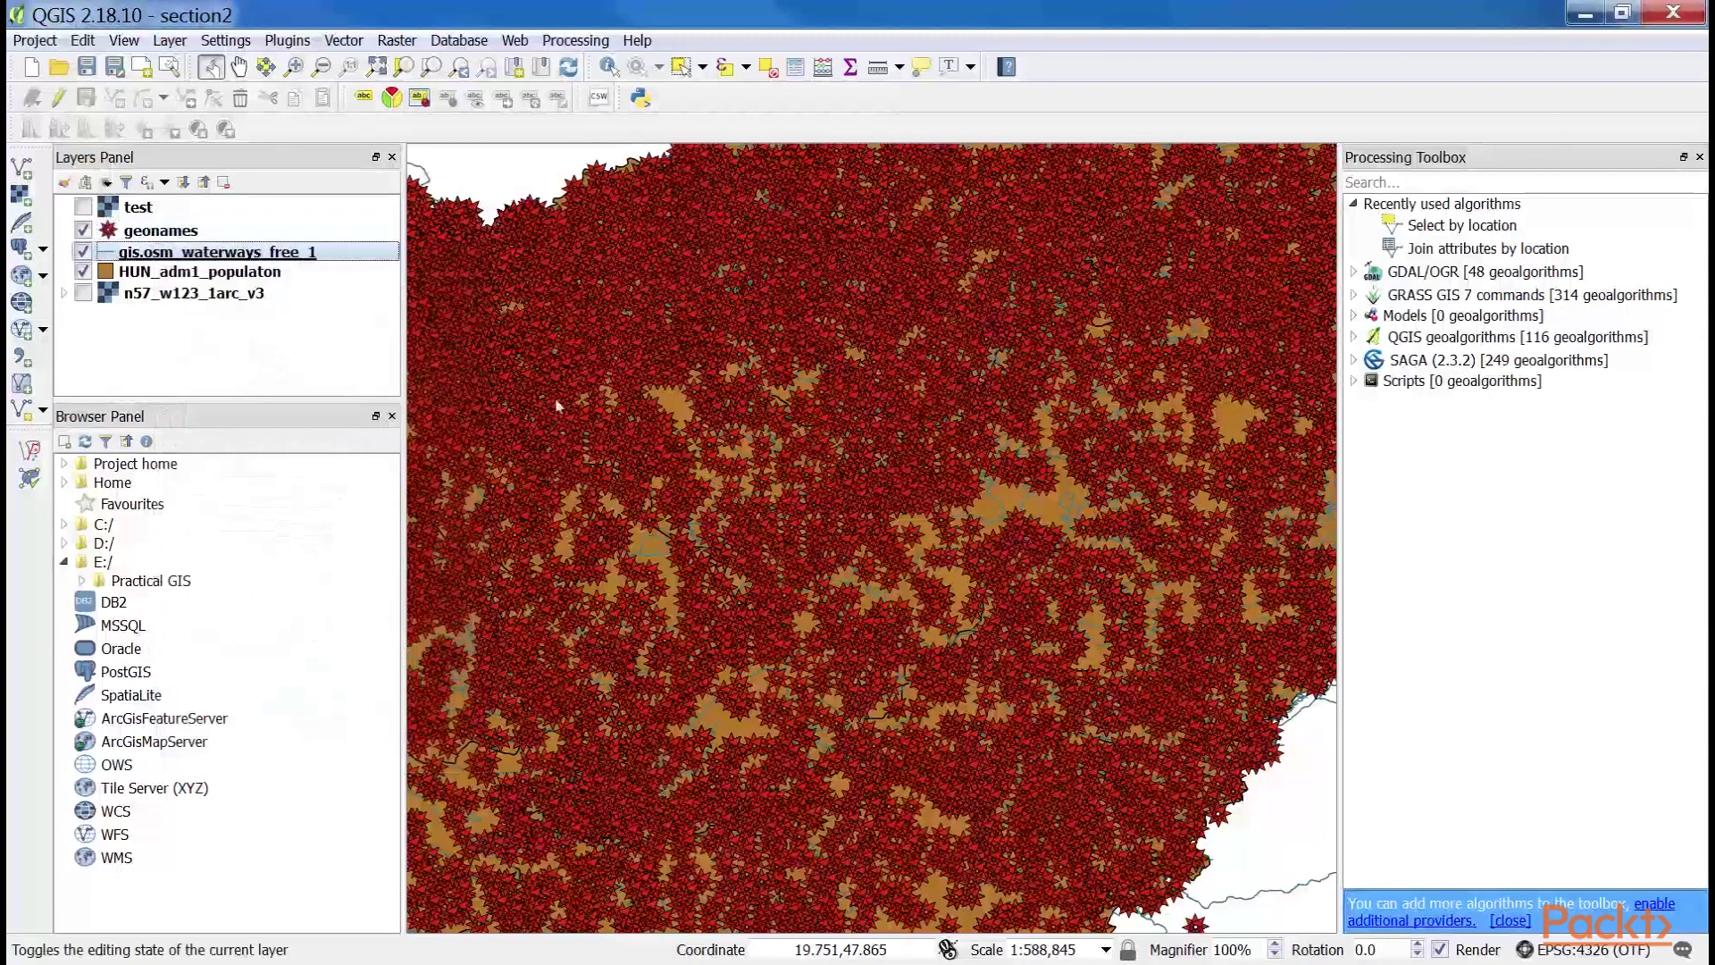
left_click(494, 198)
left_click(1042, 327)
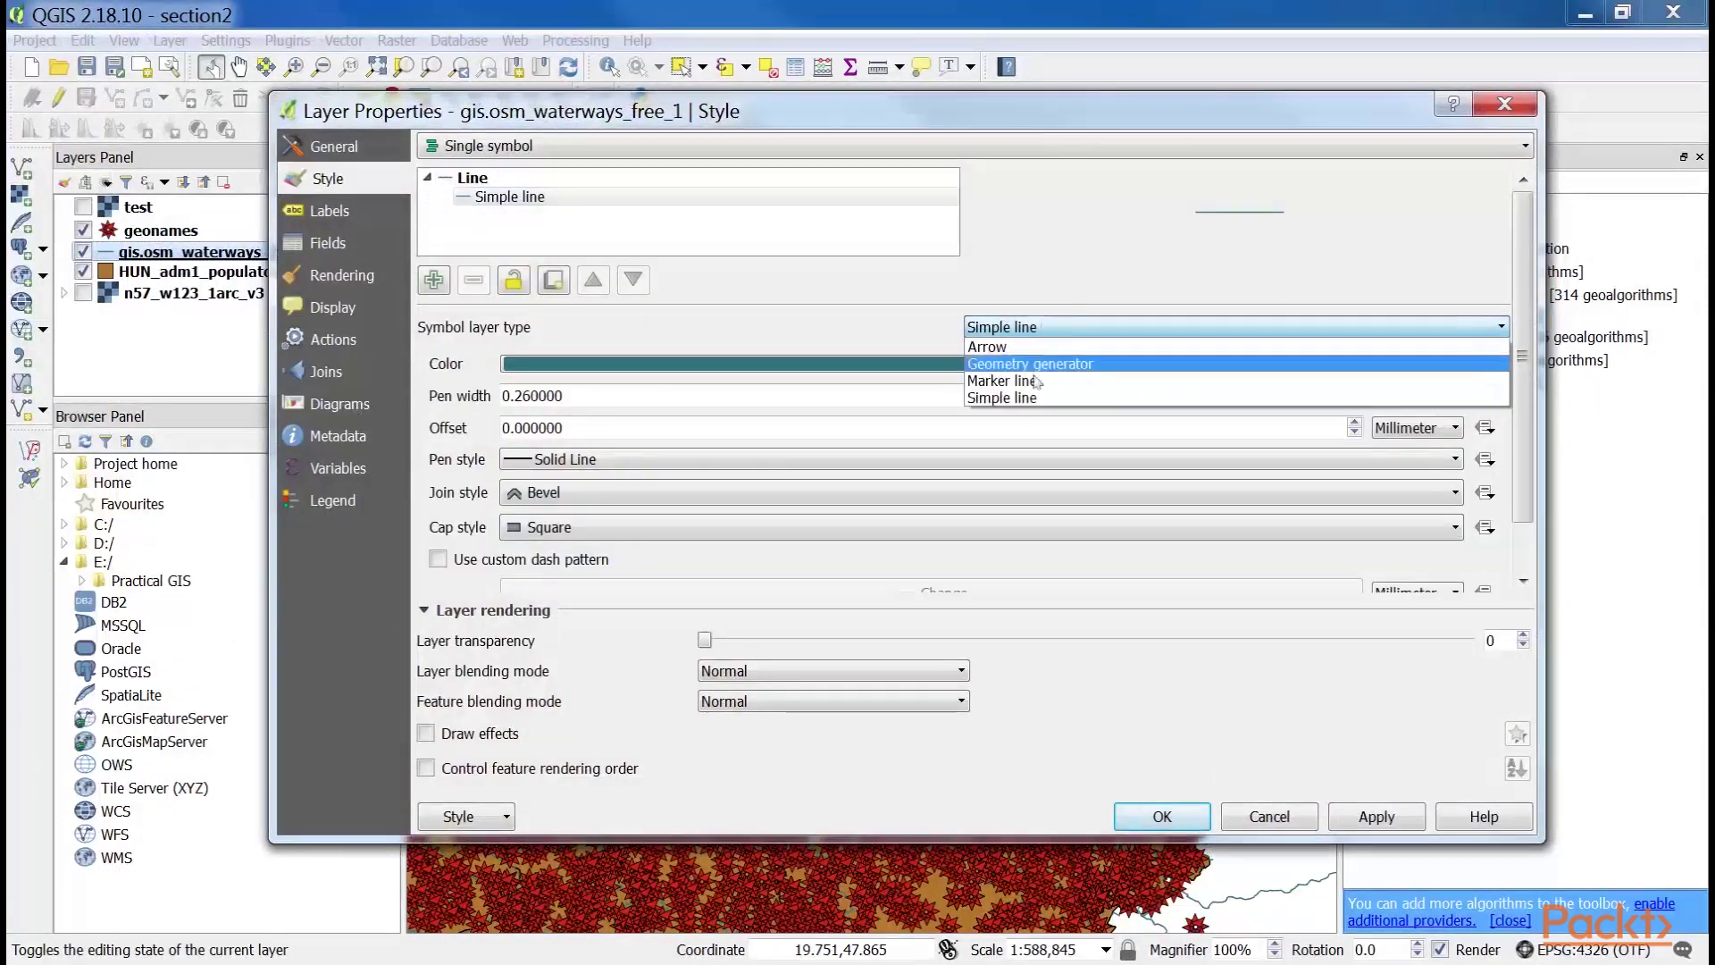
left_click(1037, 346)
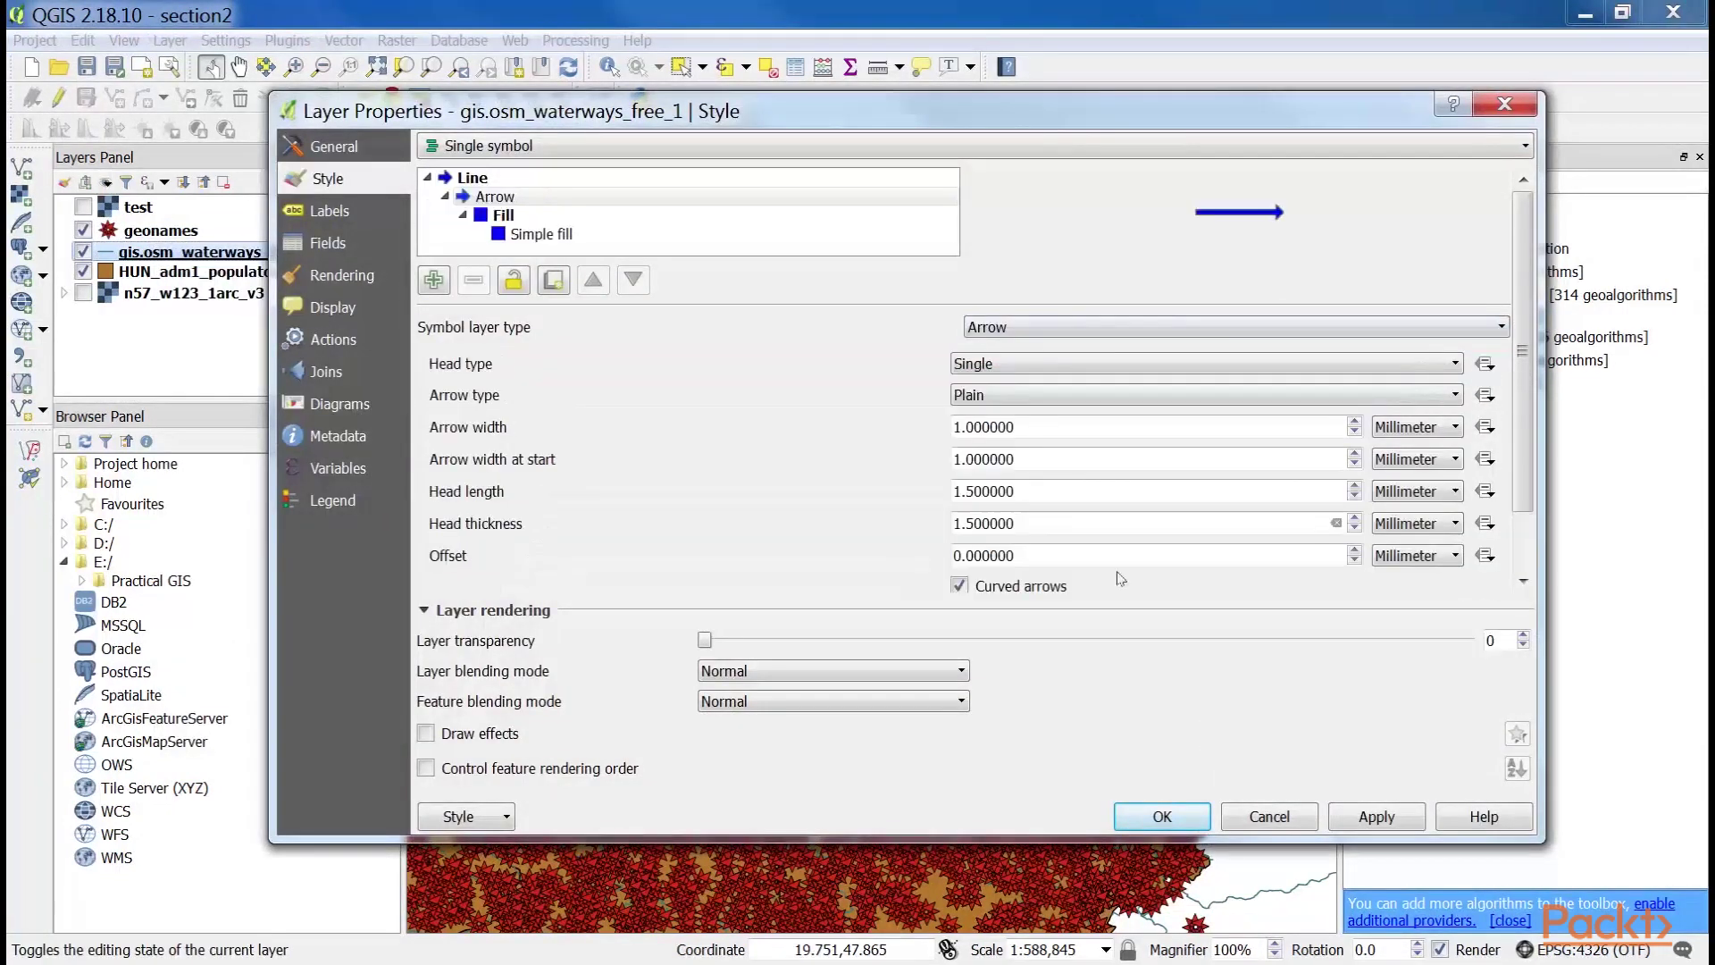
left_click(1370, 815)
left_click(1162, 816)
Set the HUN_adm1_populaton symbol layer type to Outline: Arrow, then zoom in.
right_click(152, 273)
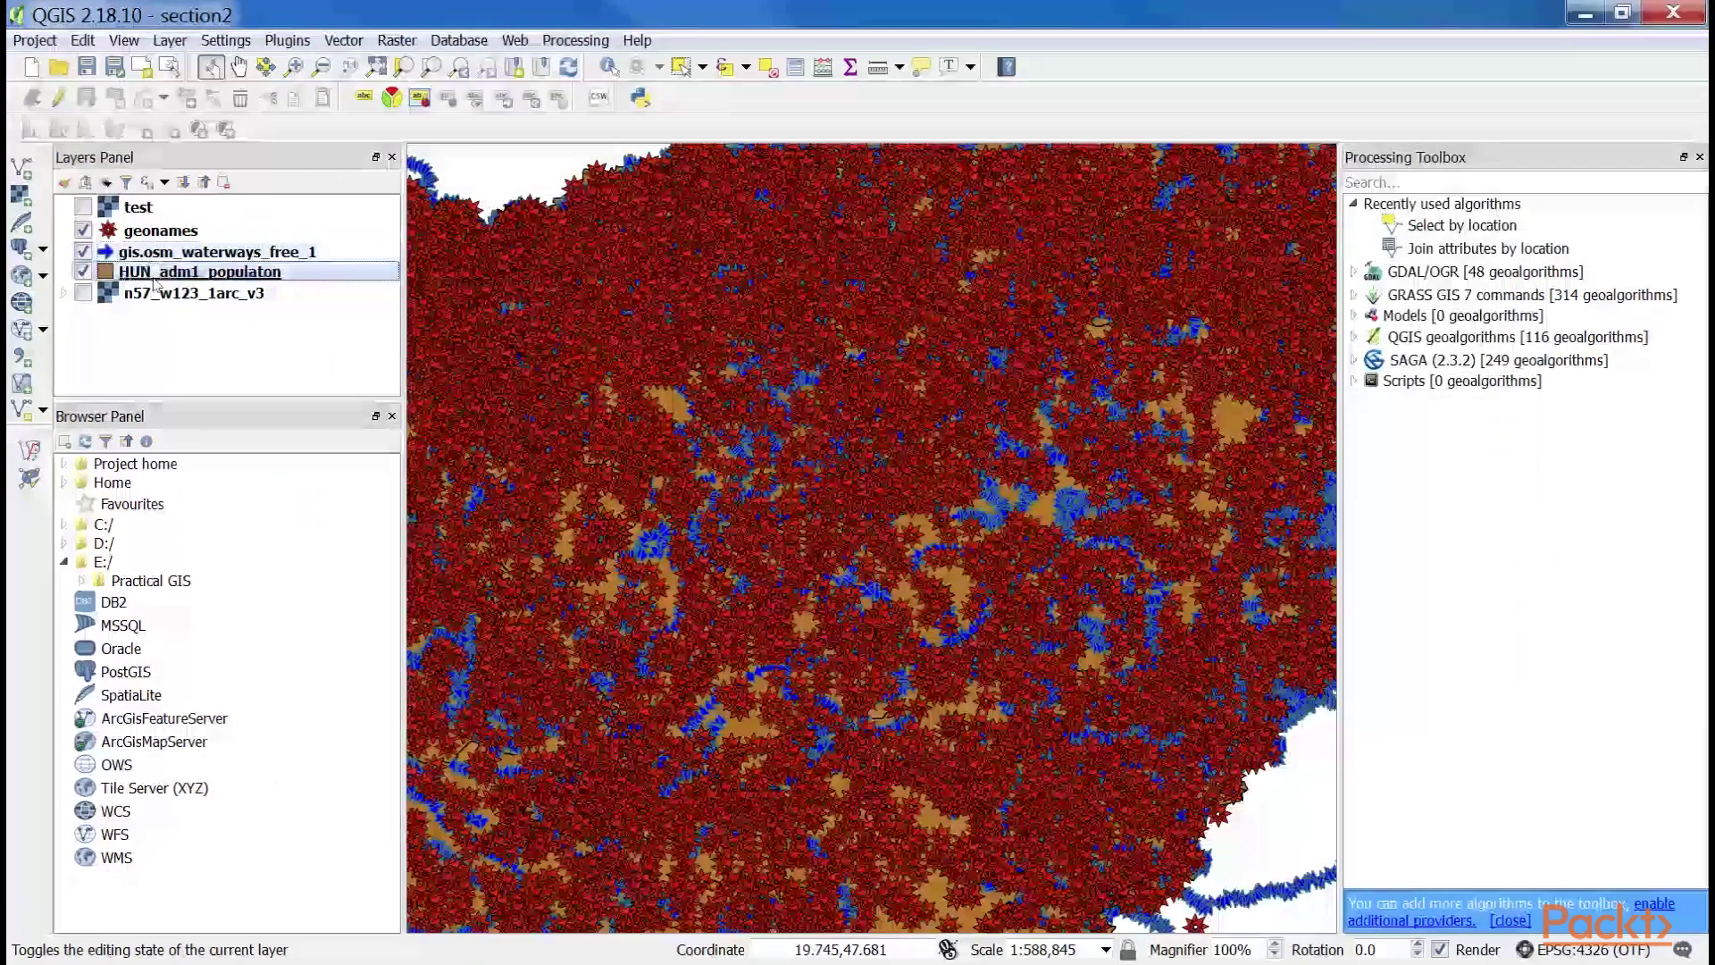
left_click(262, 759)
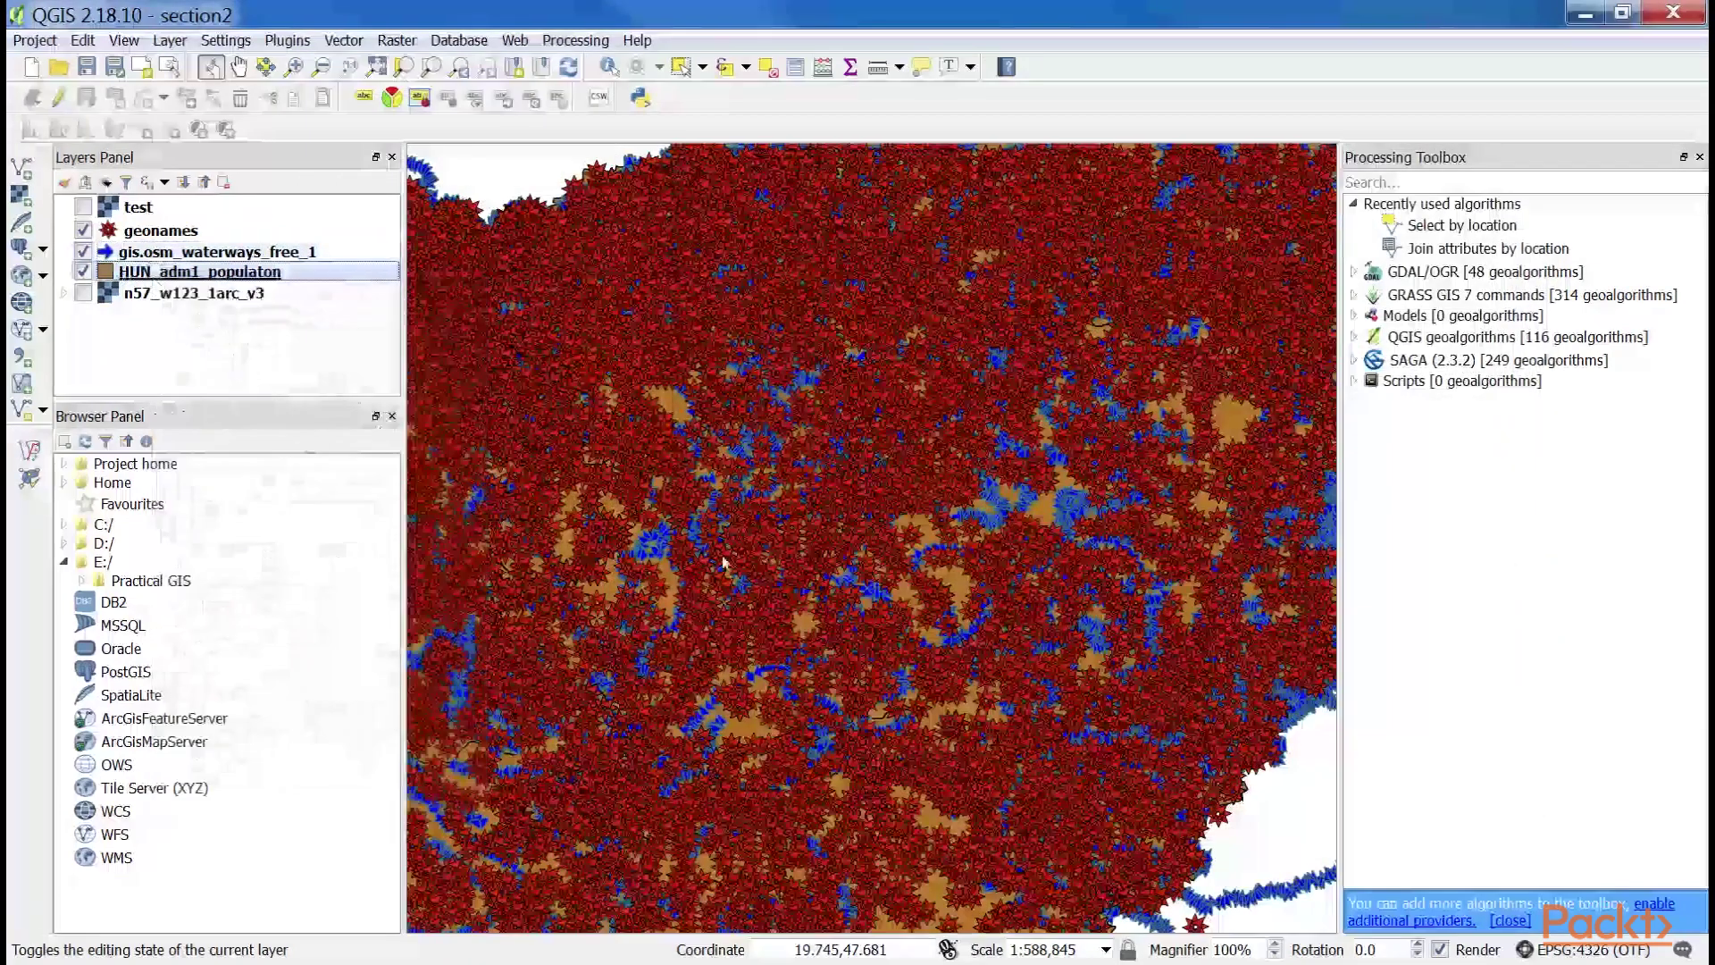
left_click(1051, 328)
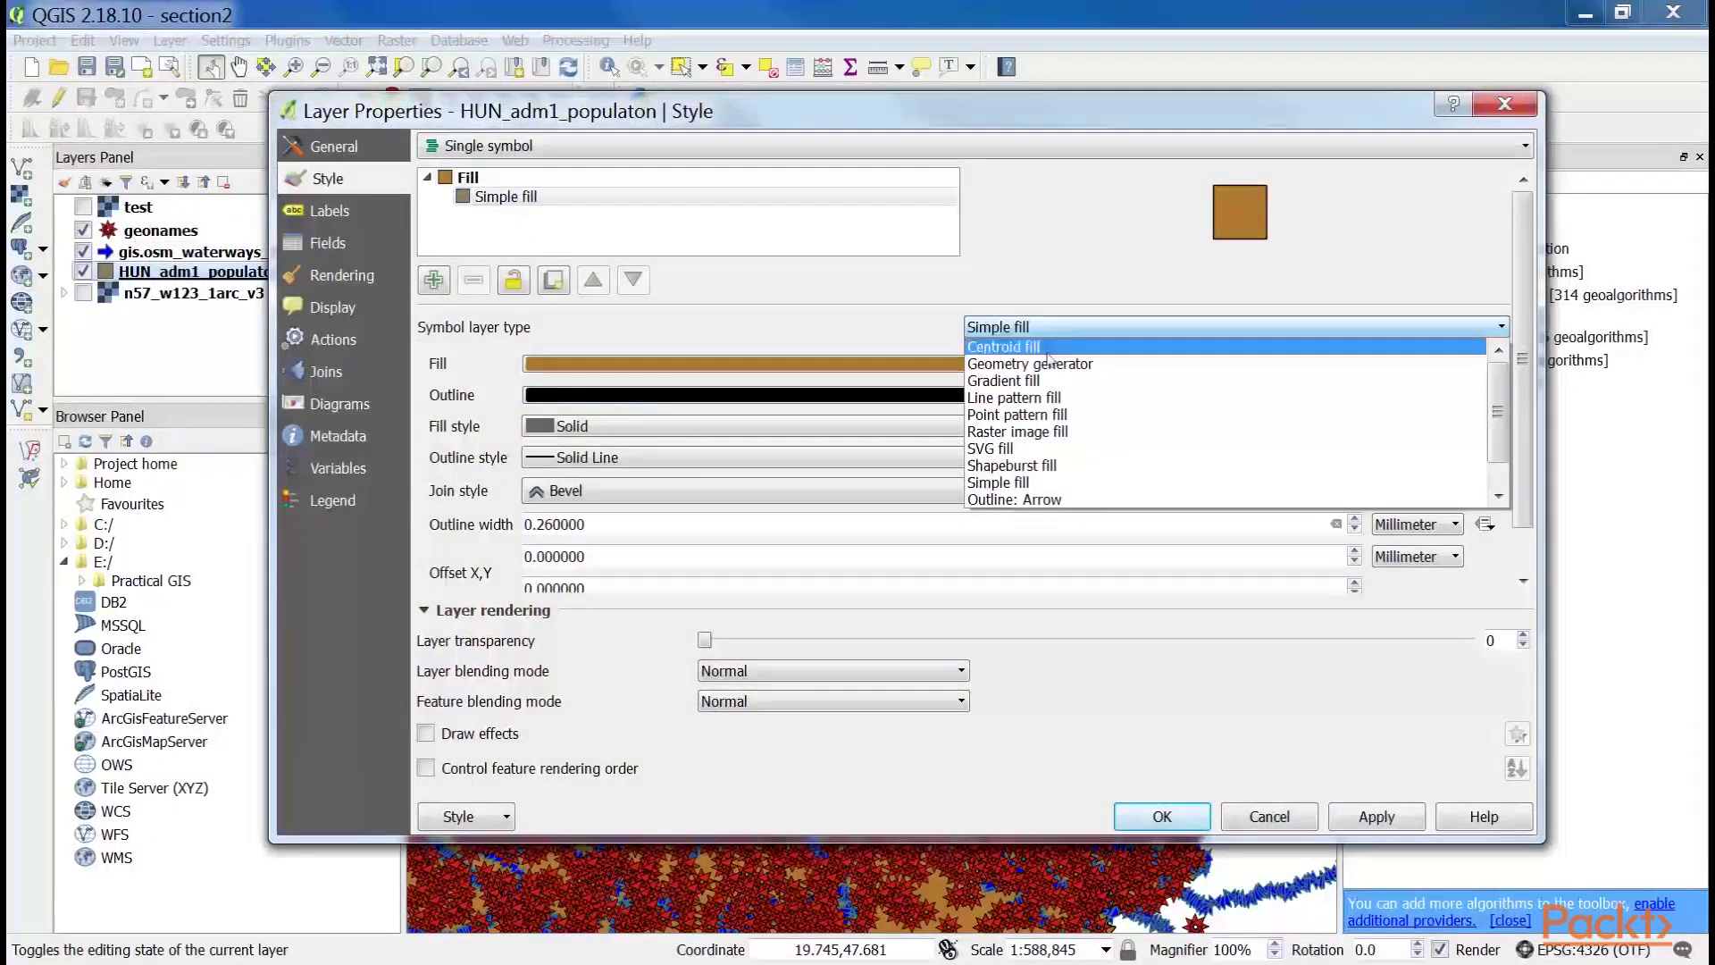
left_click(1041, 500)
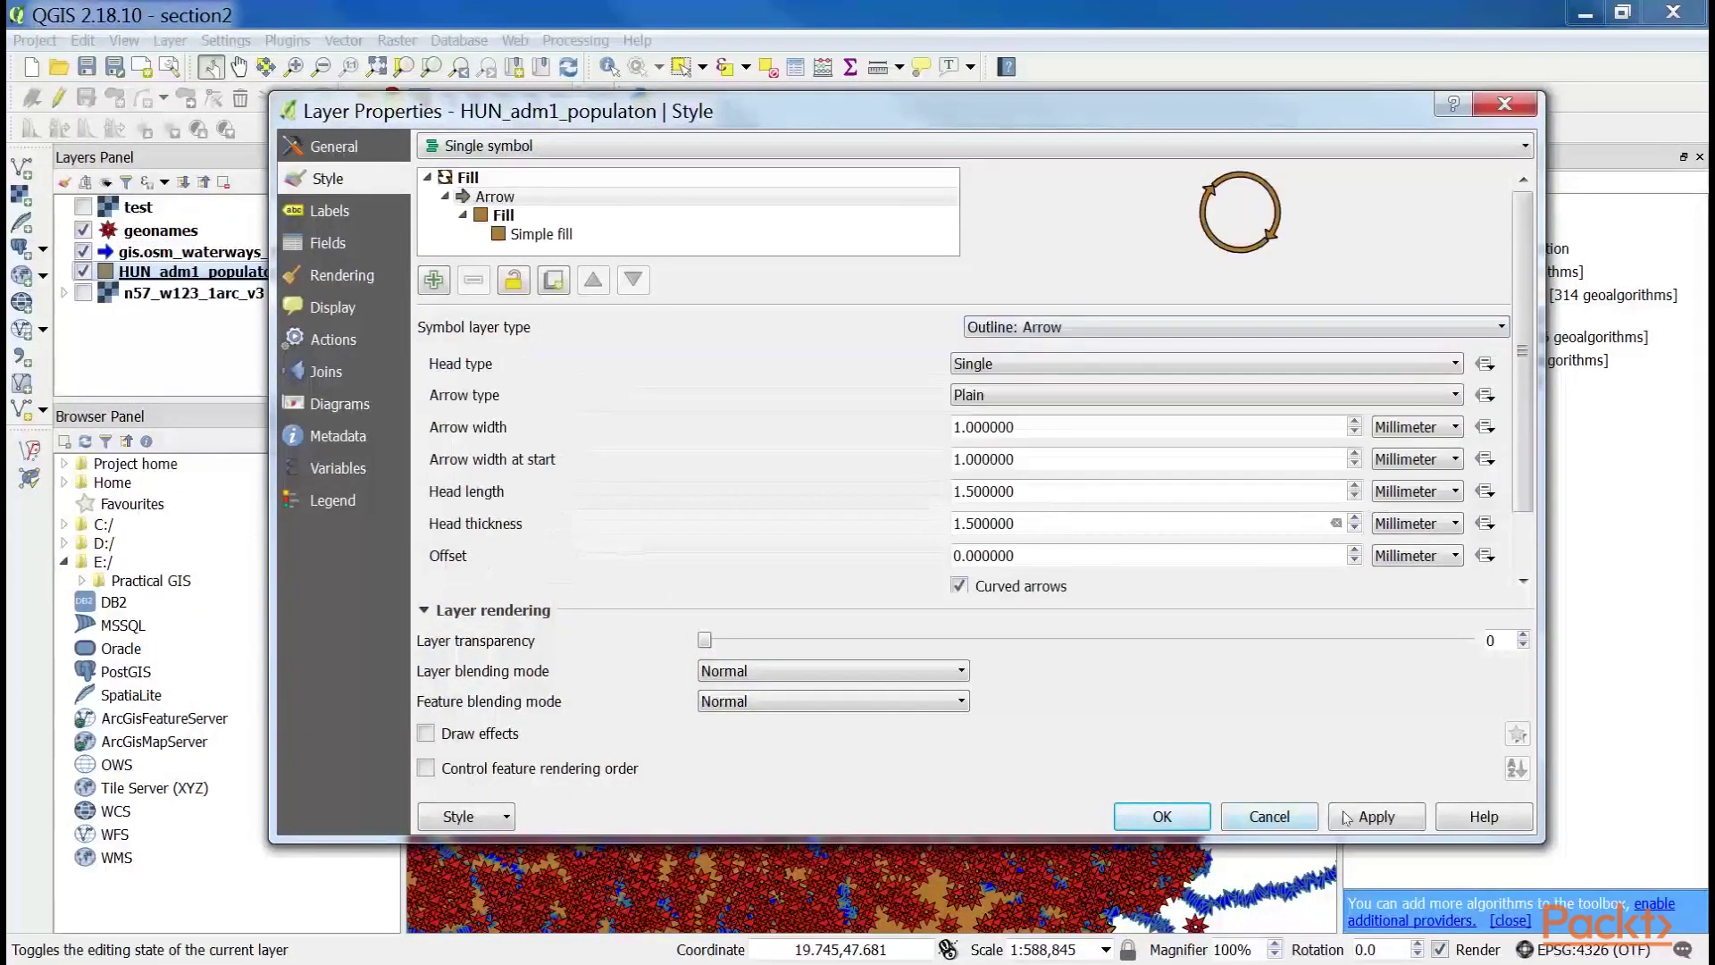
left_click(1161, 816)
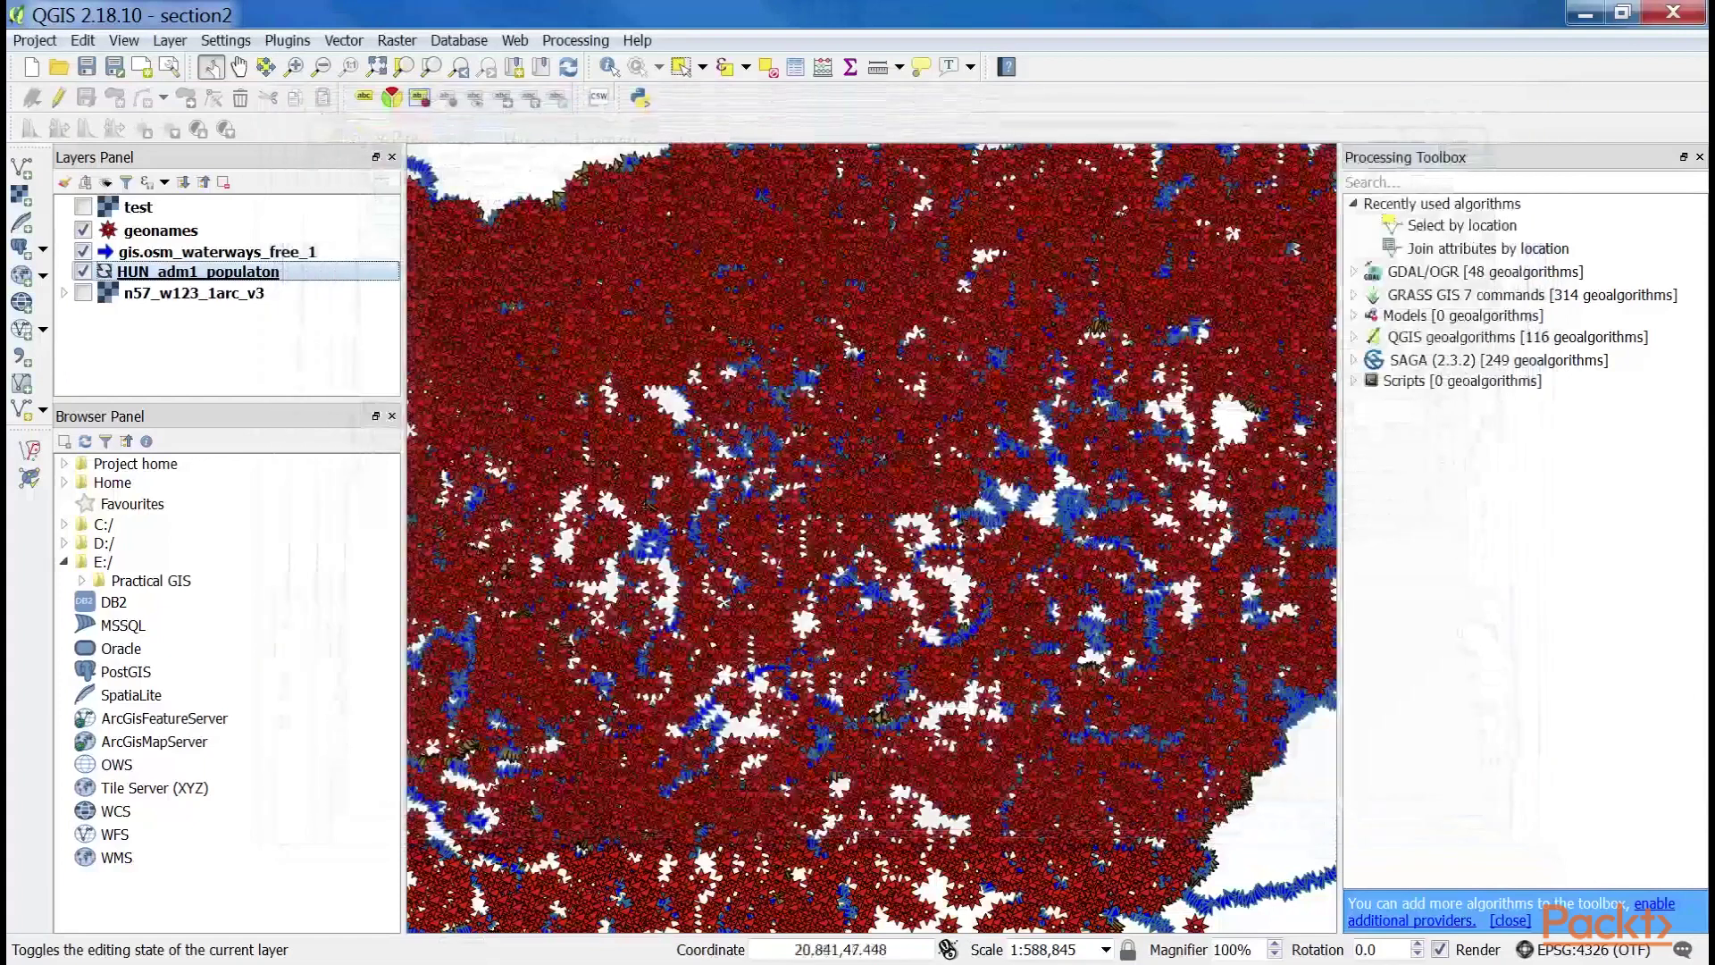
scroll(871, 536, "up", 2)
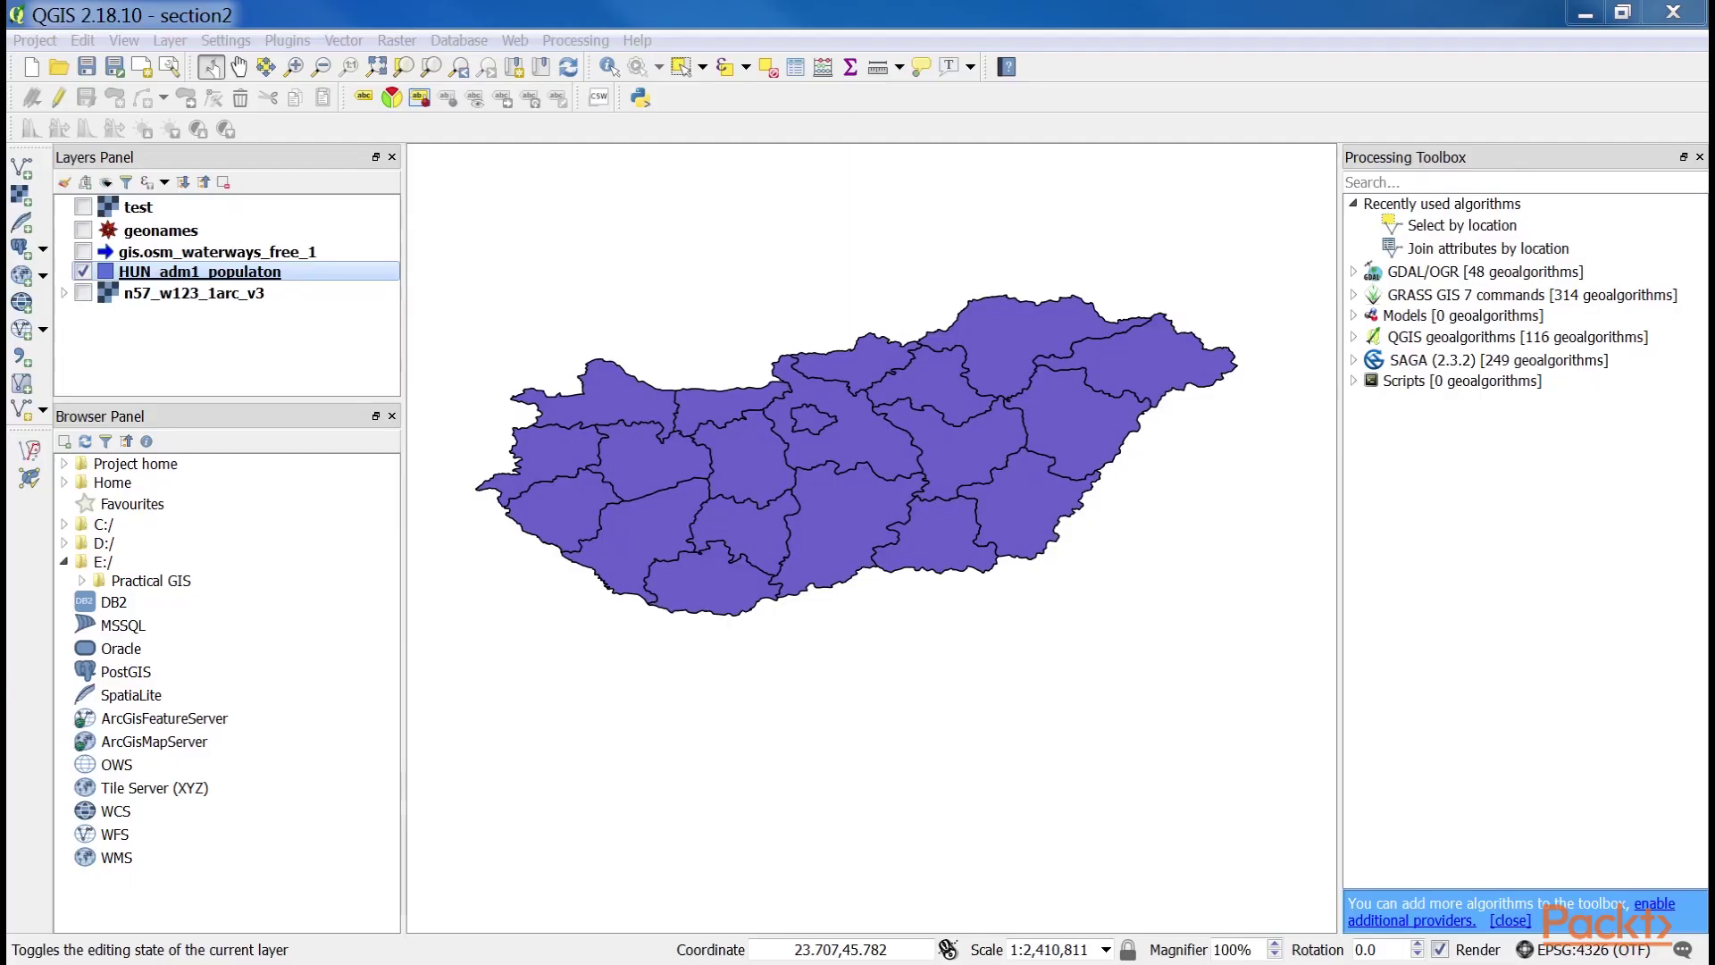
Style the counties Categorized by NAME_1, excluding the empty category.
right_click(235, 271)
left_click(317, 746)
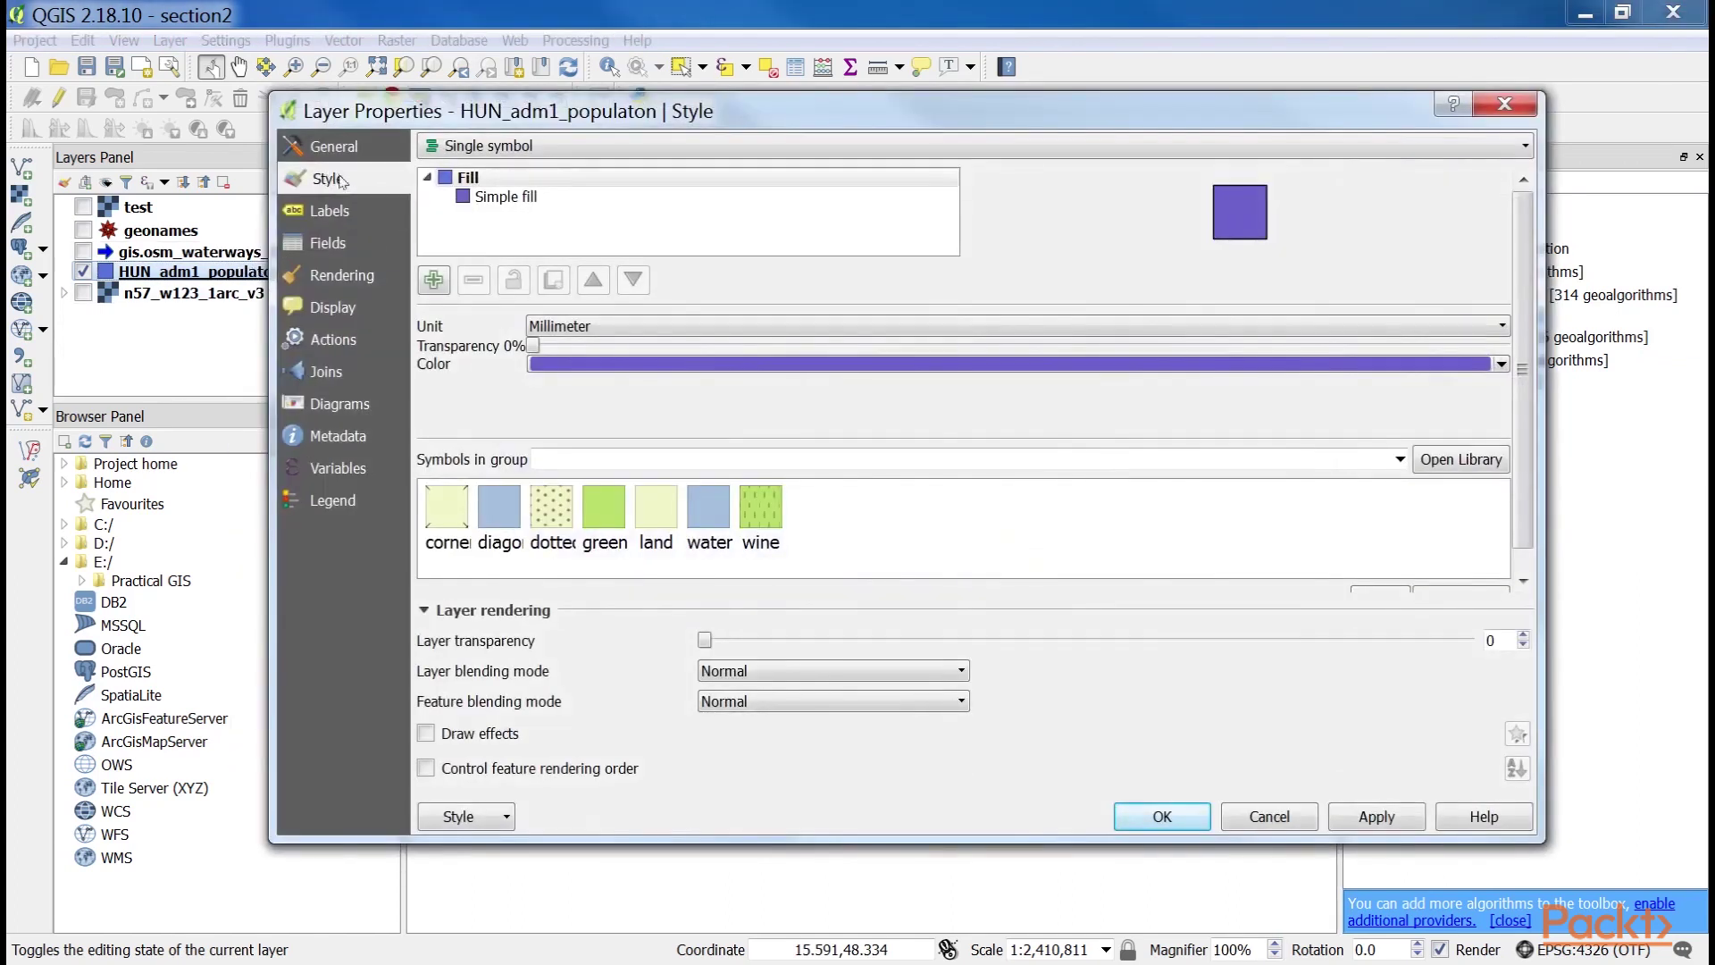
left_click(590, 153)
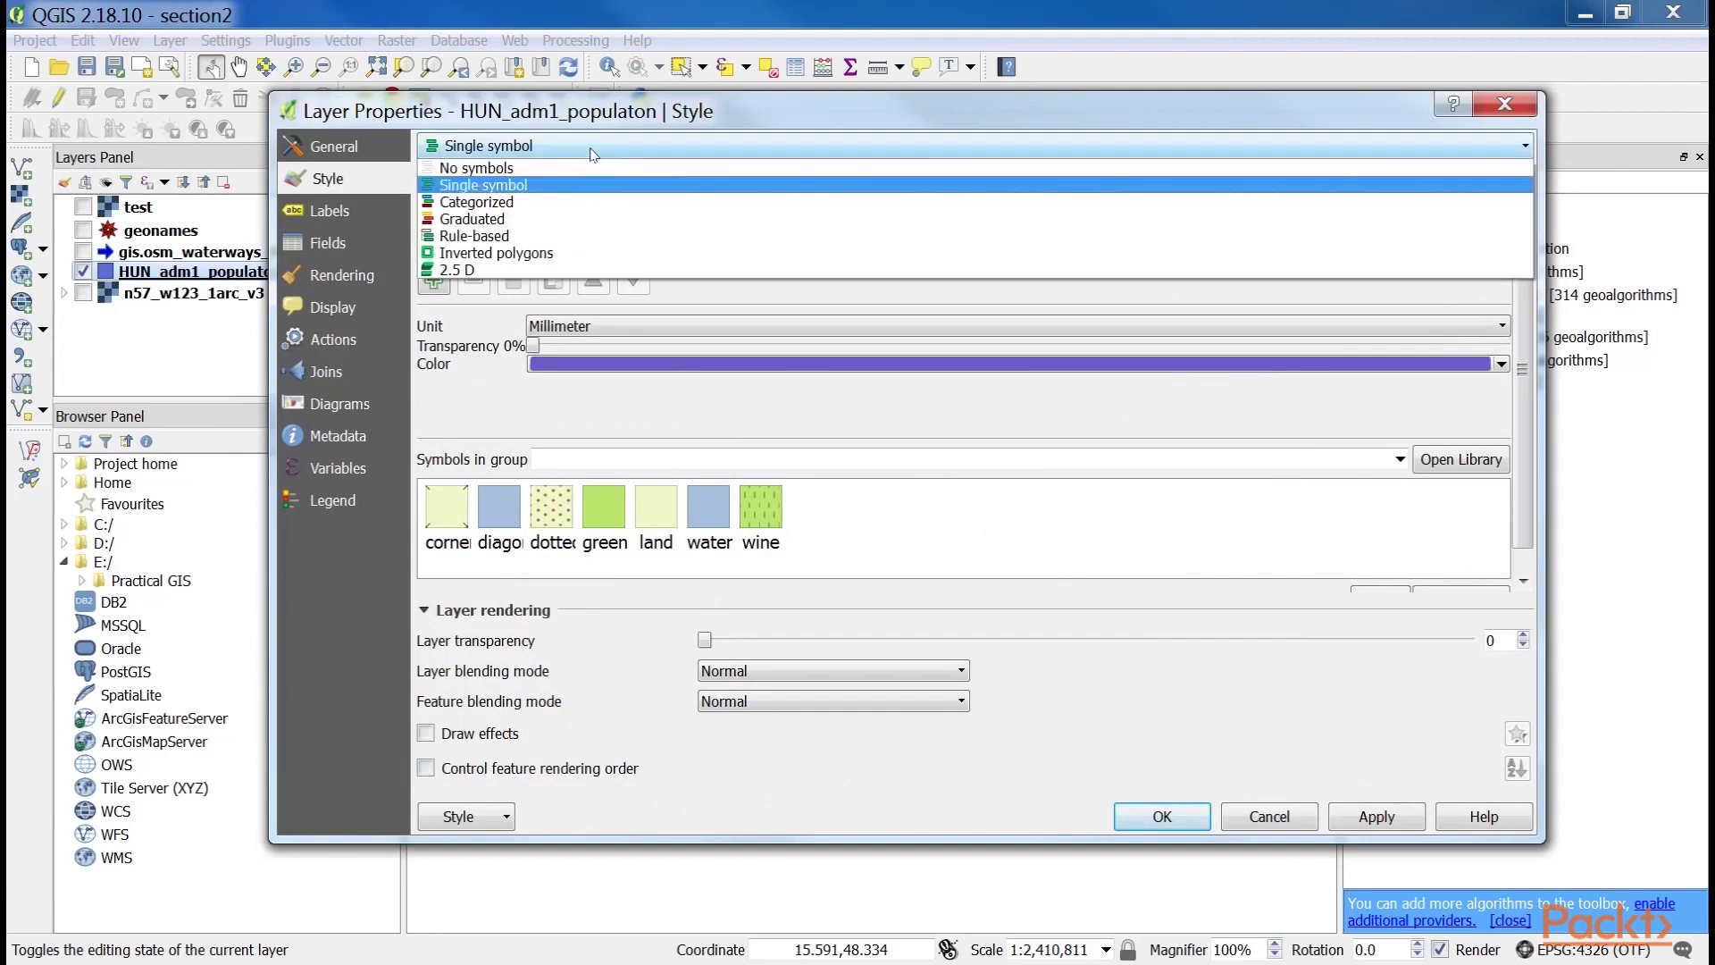
left_click(564, 204)
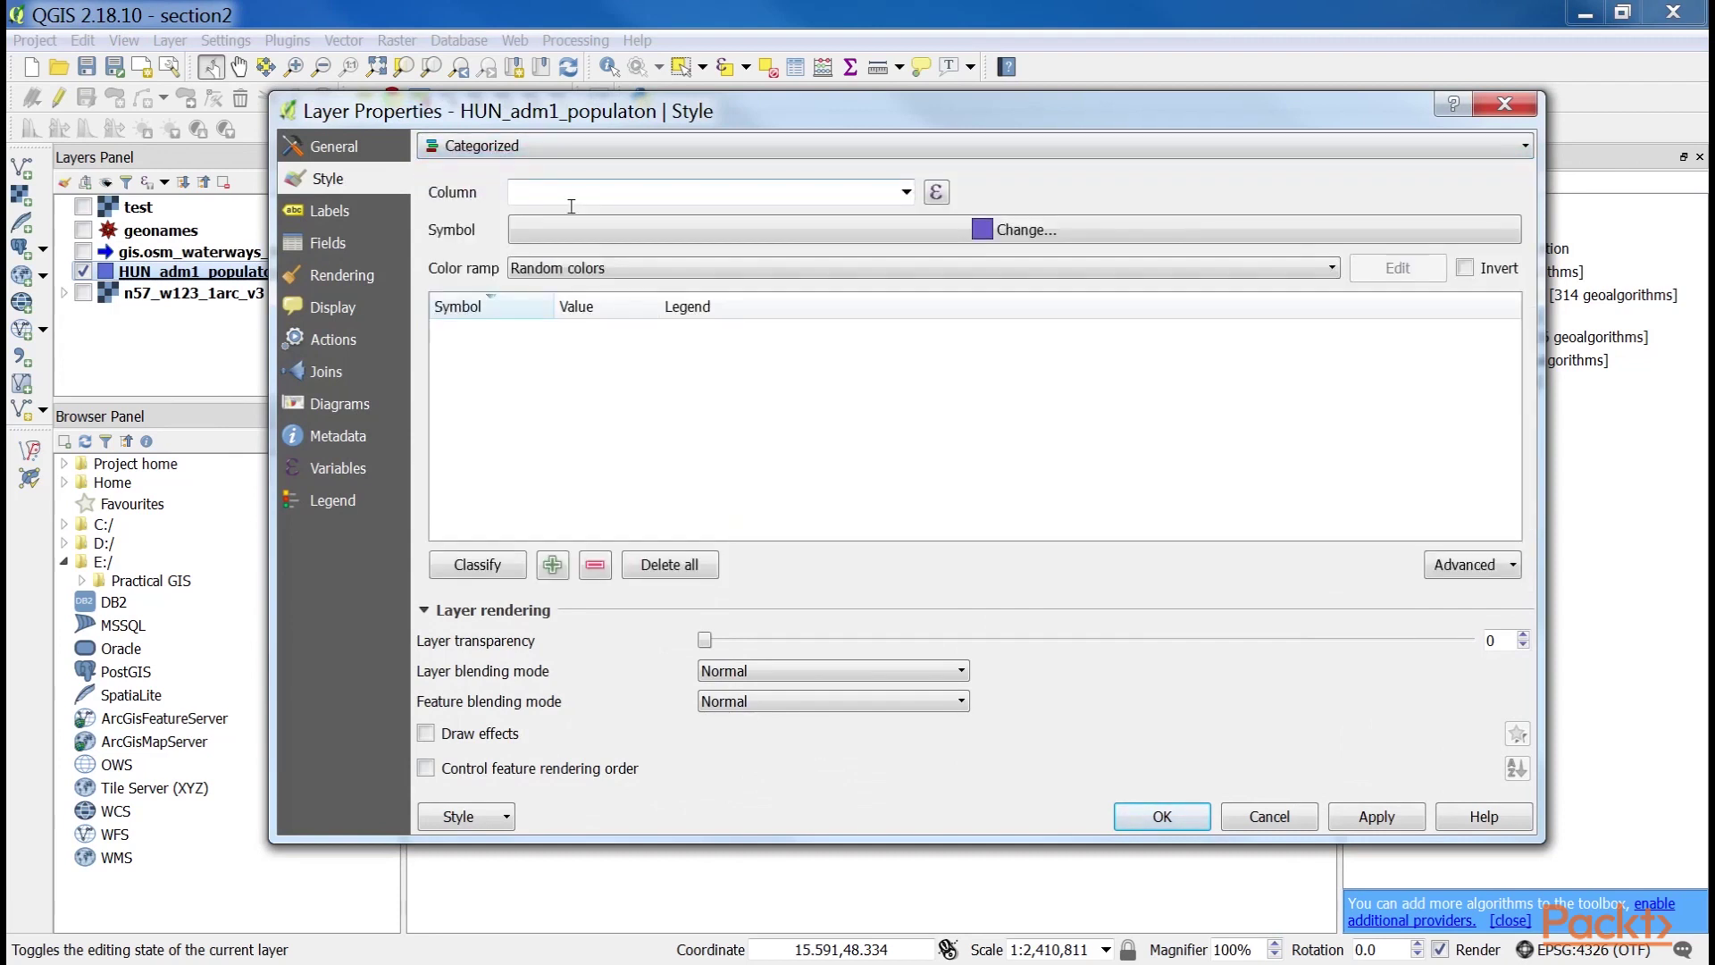
left_click(905, 191)
left_click(663, 304)
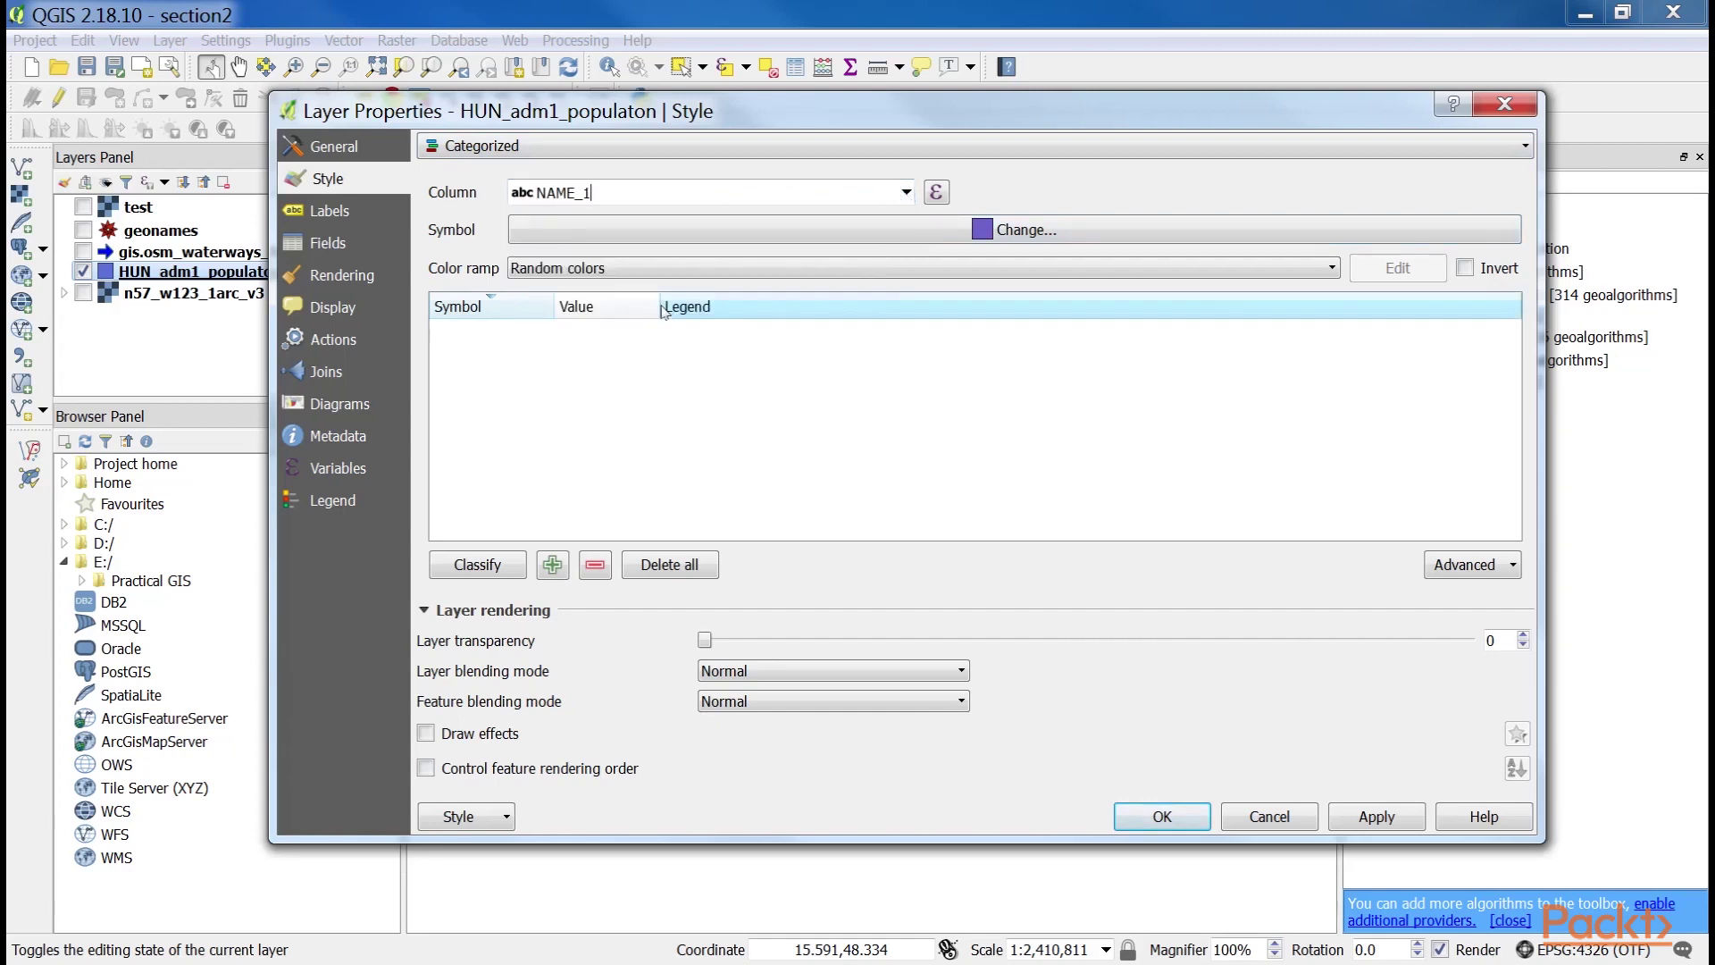
left_click(510, 570)
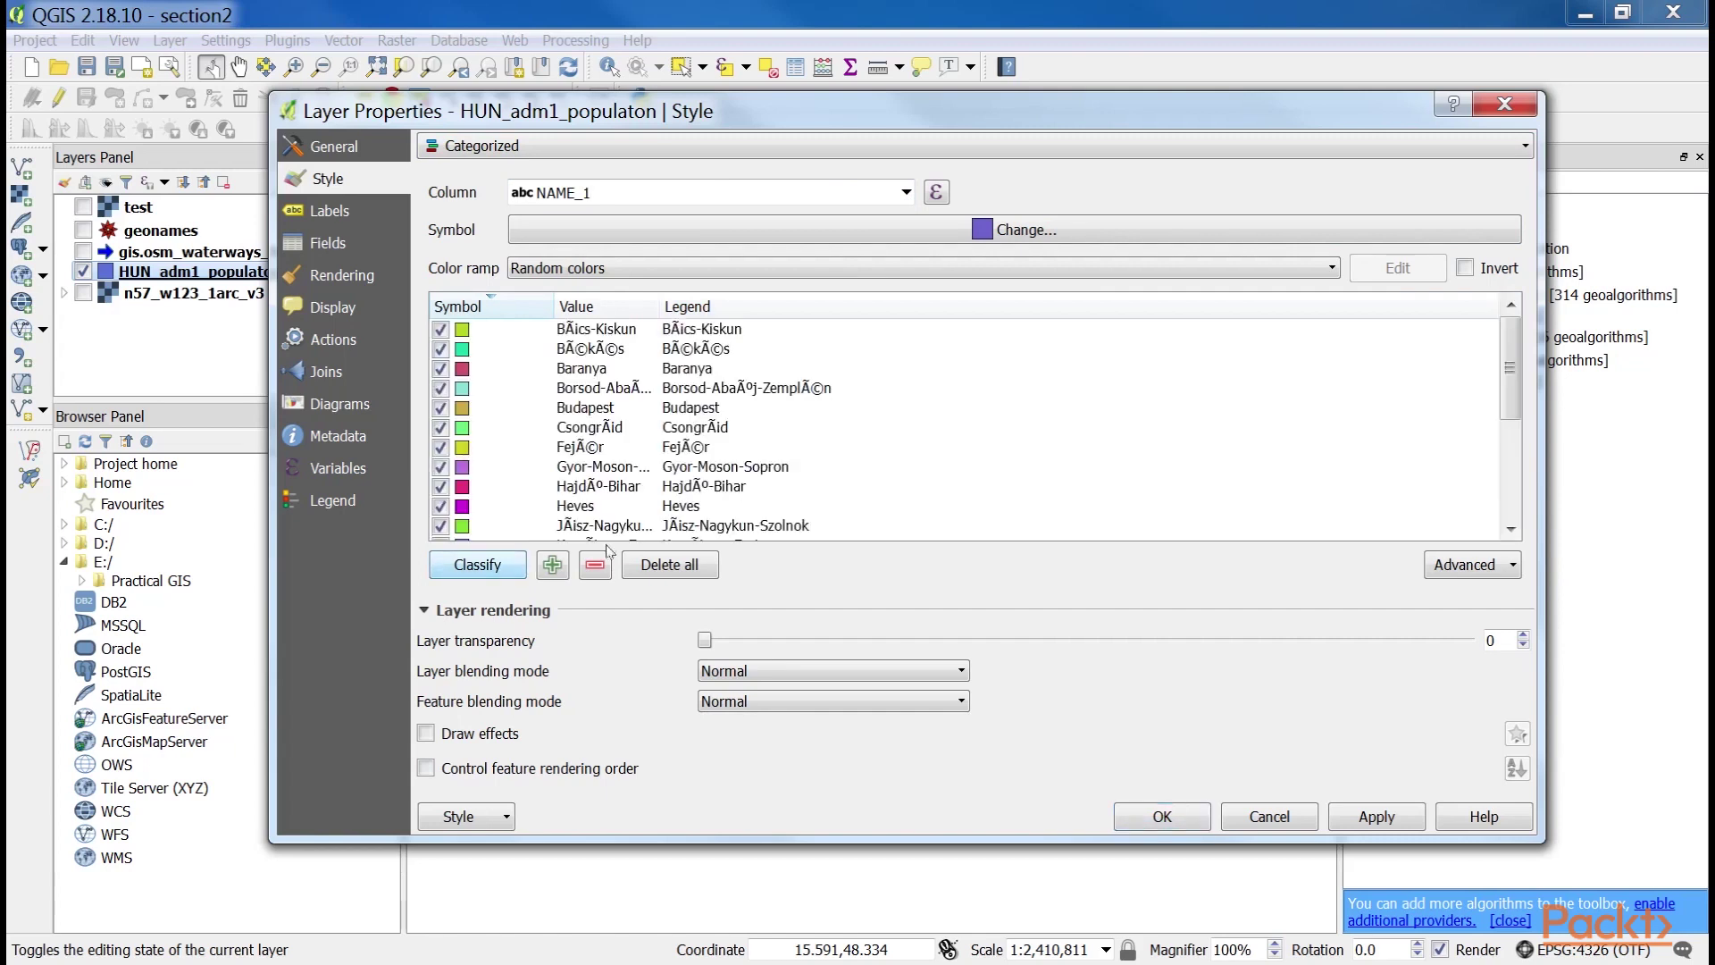
scroll(757, 516, "down", 4)
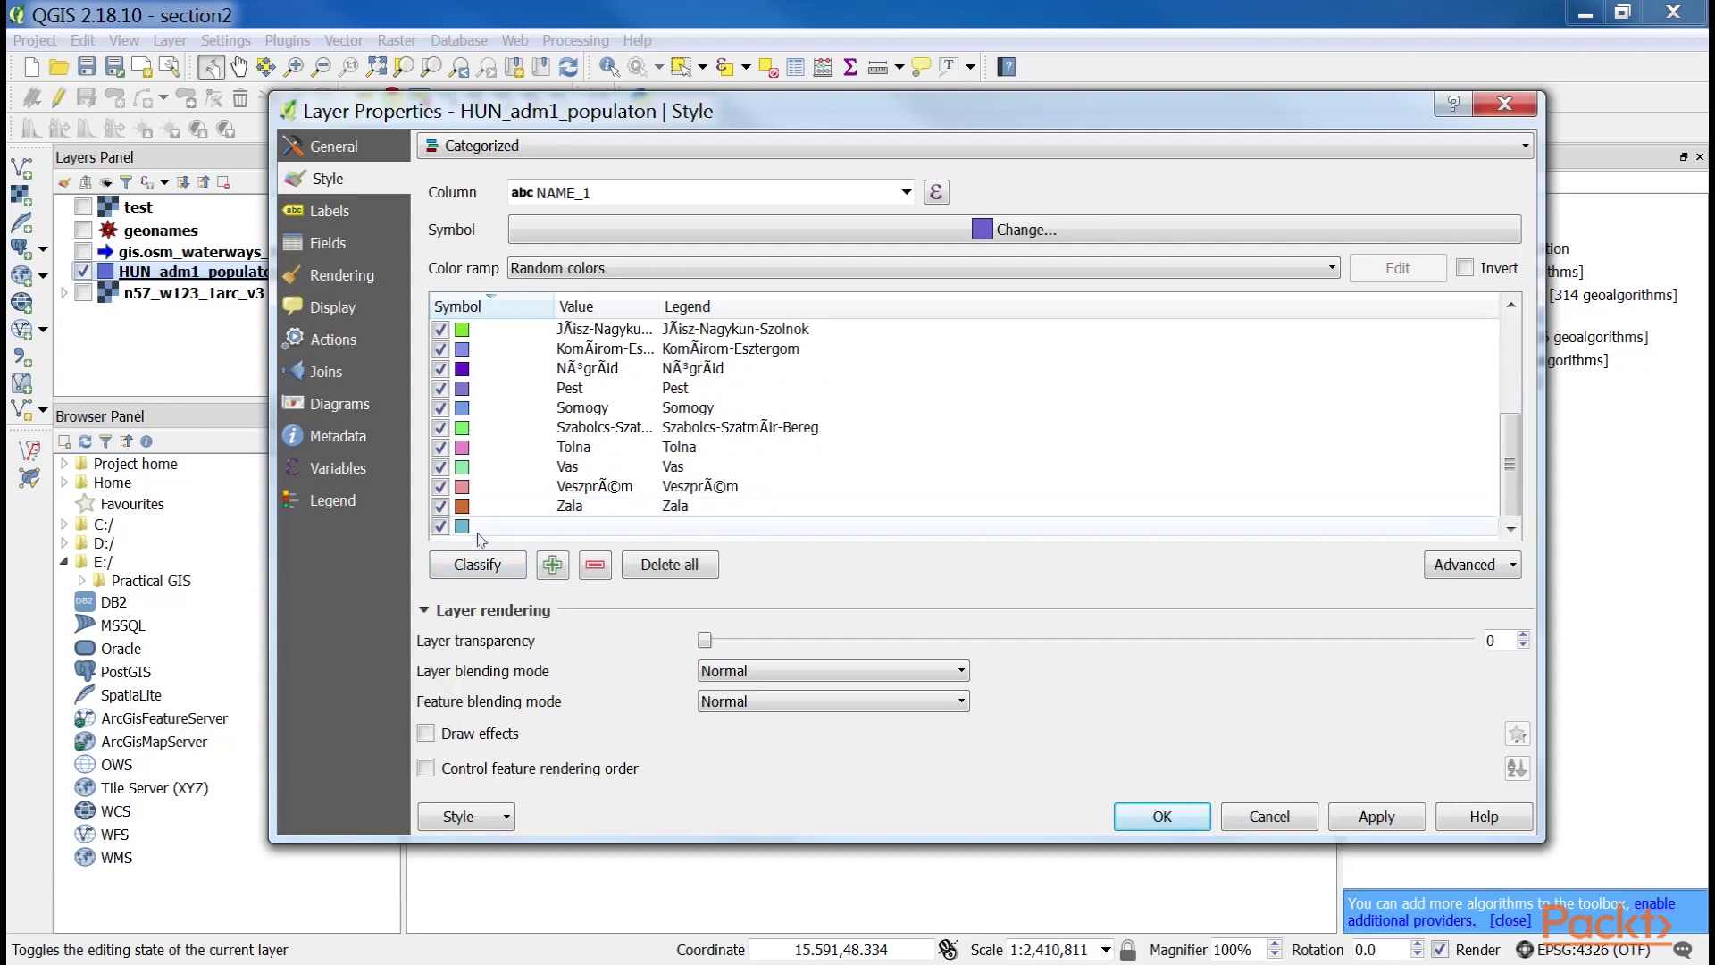
left_click(442, 527)
scroll(447, 531, "up", 1)
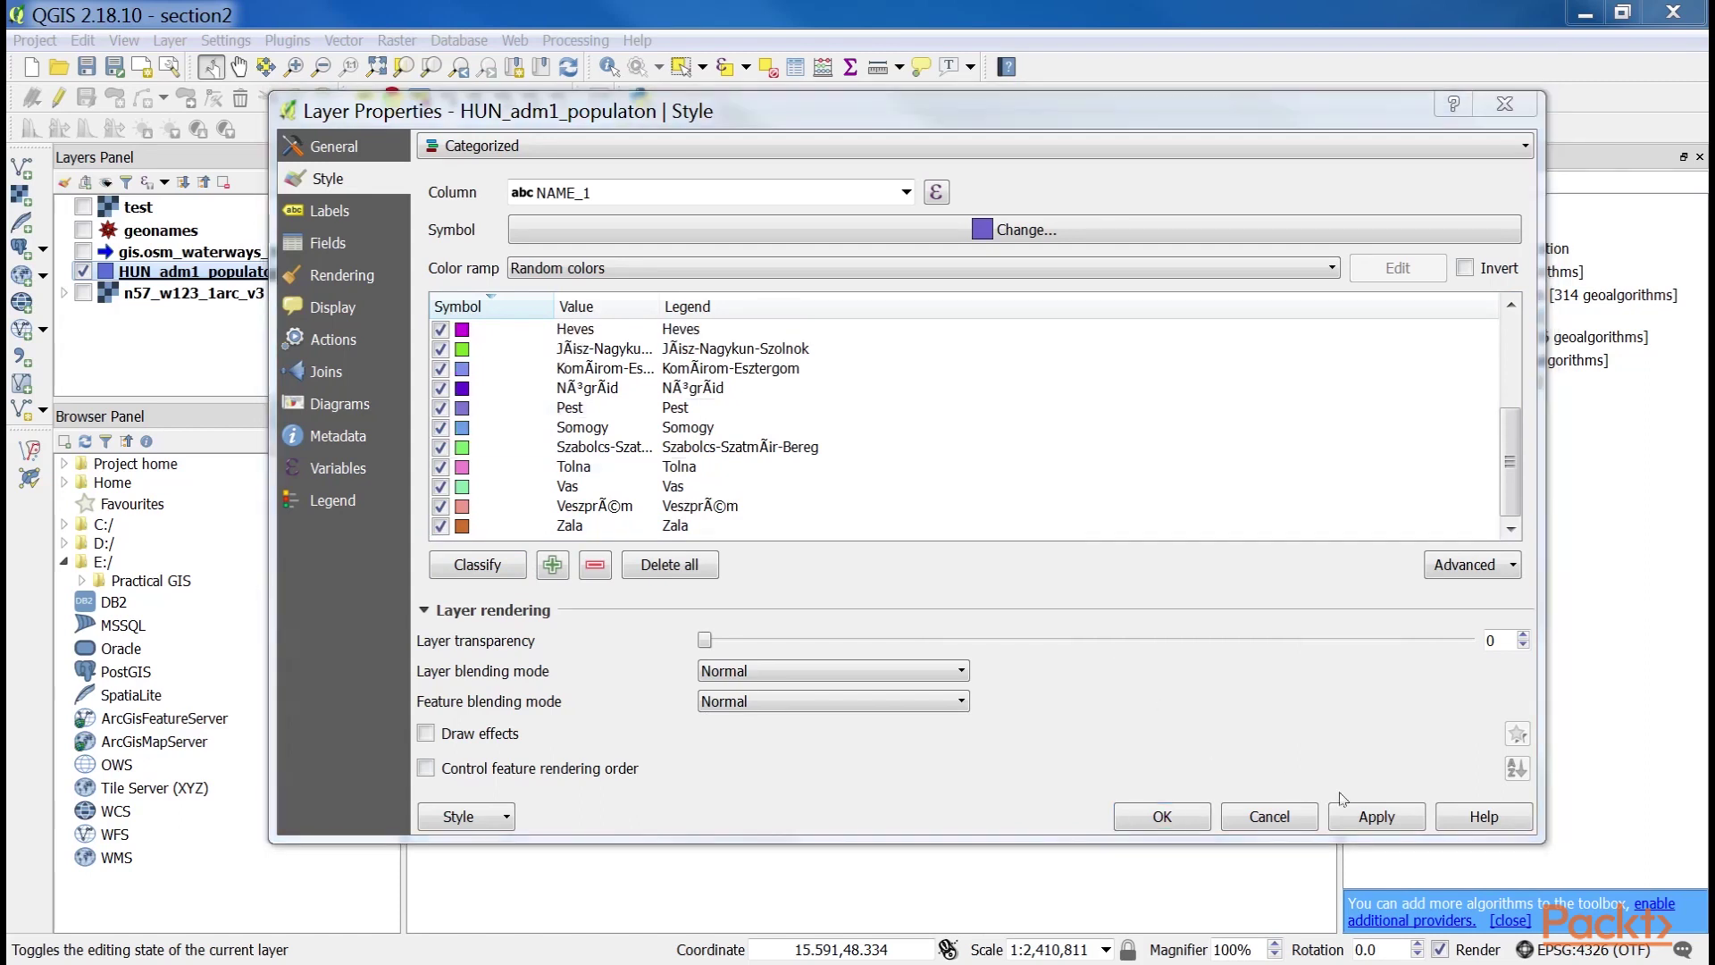
left_click(1364, 818)
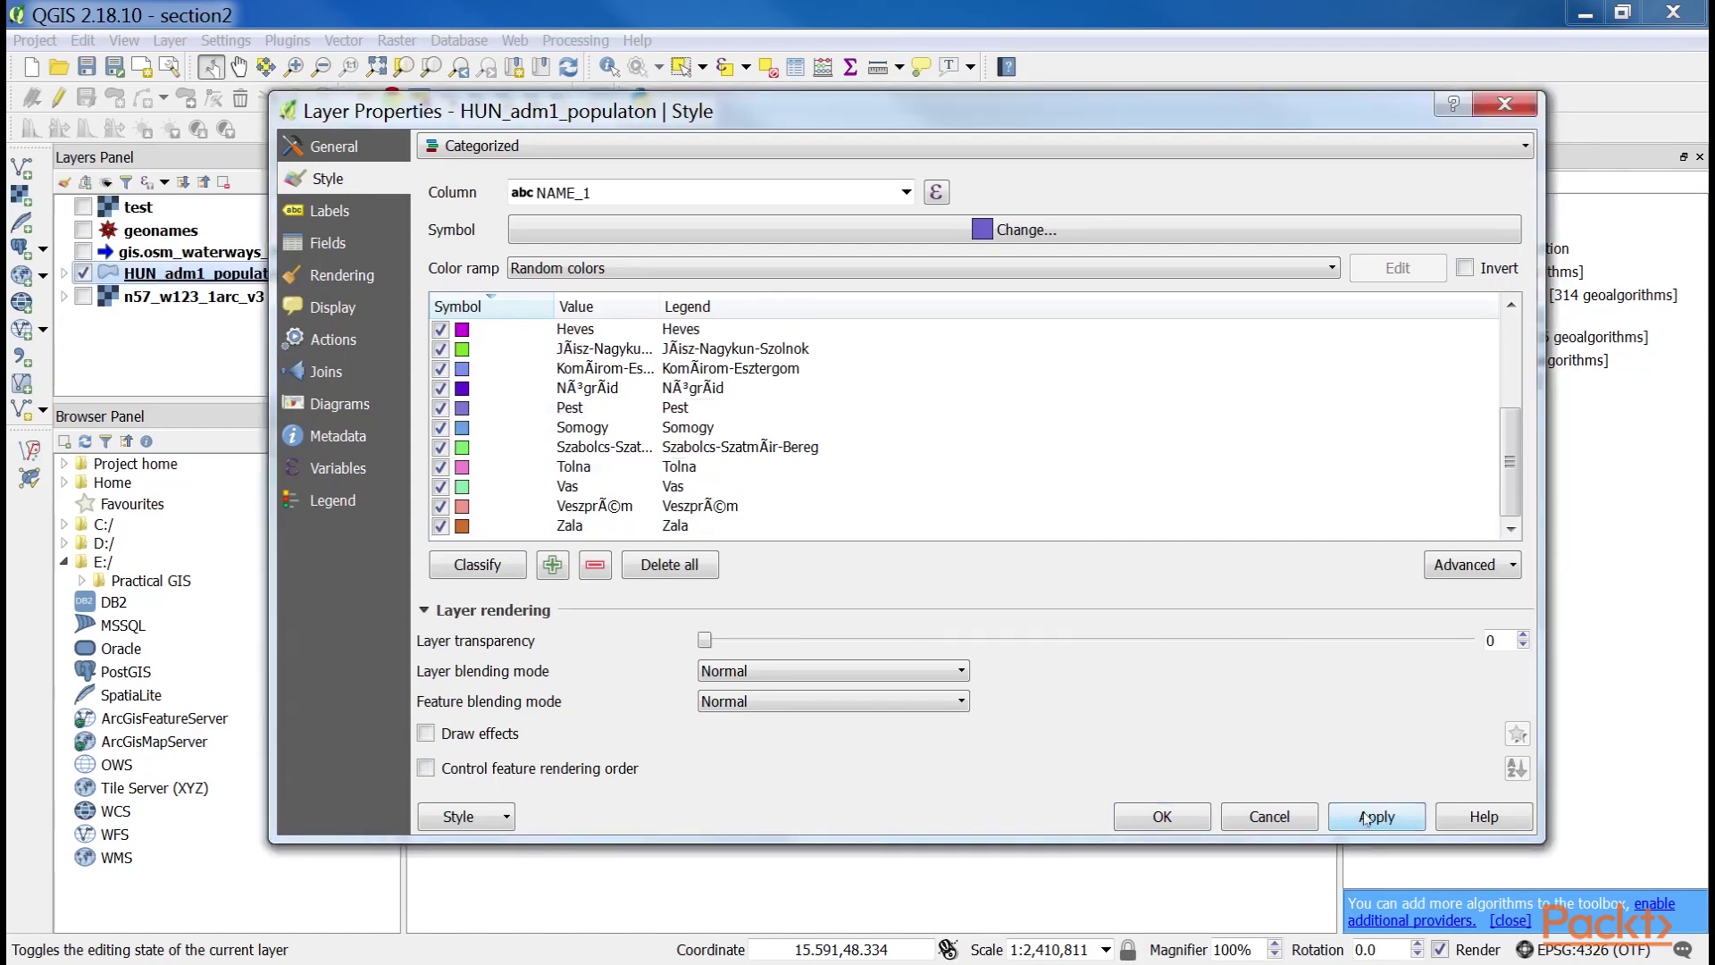
left_click(1195, 817)
Zoom the map in and out over the coloured counties.
scroll(904, 552, "up", 1)
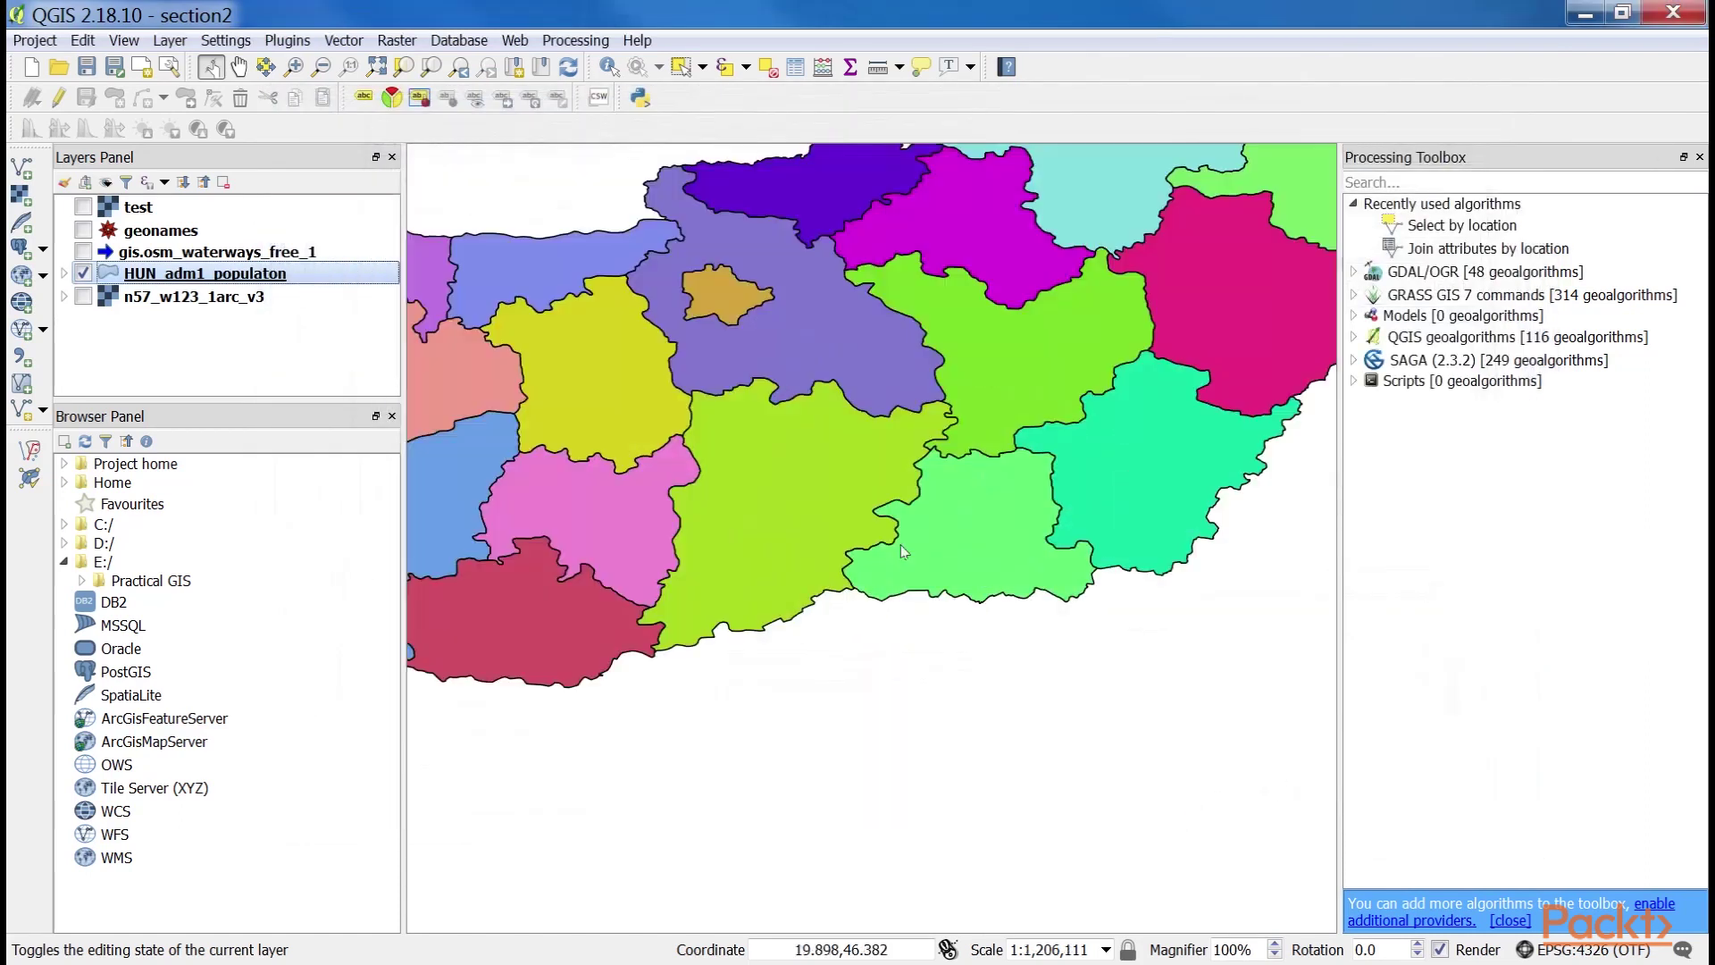
scroll(904, 552, "down", 1)
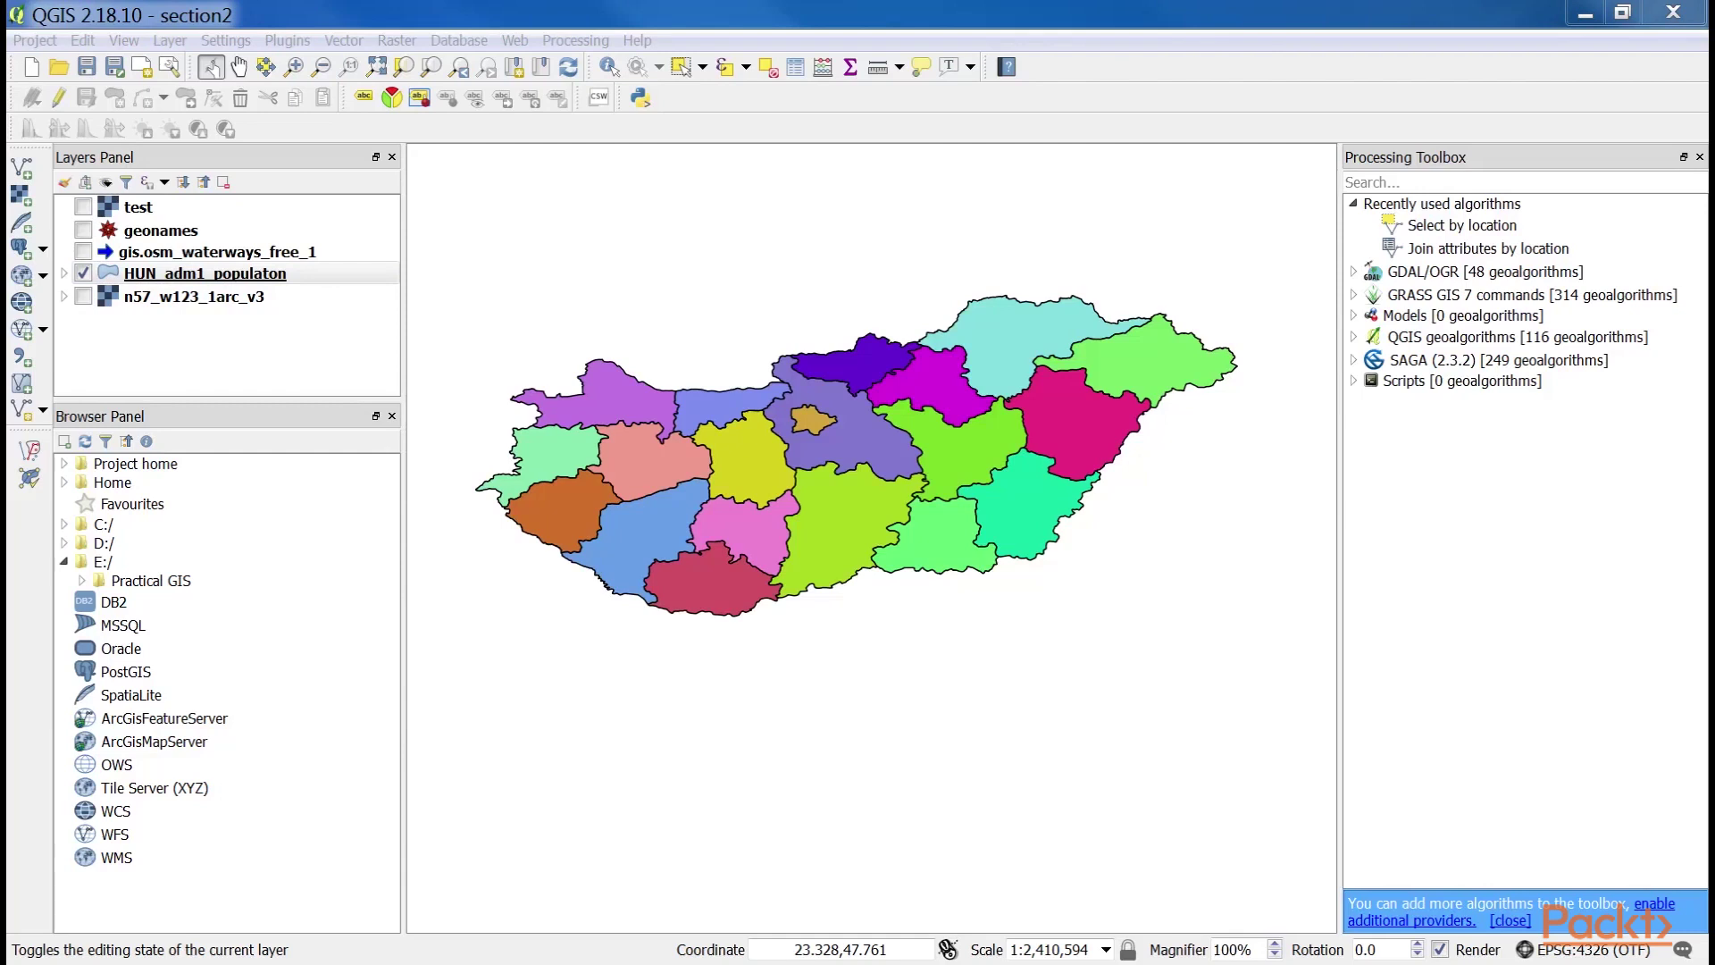
Show geonames and filter it with "featurecode" LIKE 'PPLA%'.
left_click(83, 229)
right_click(138, 230)
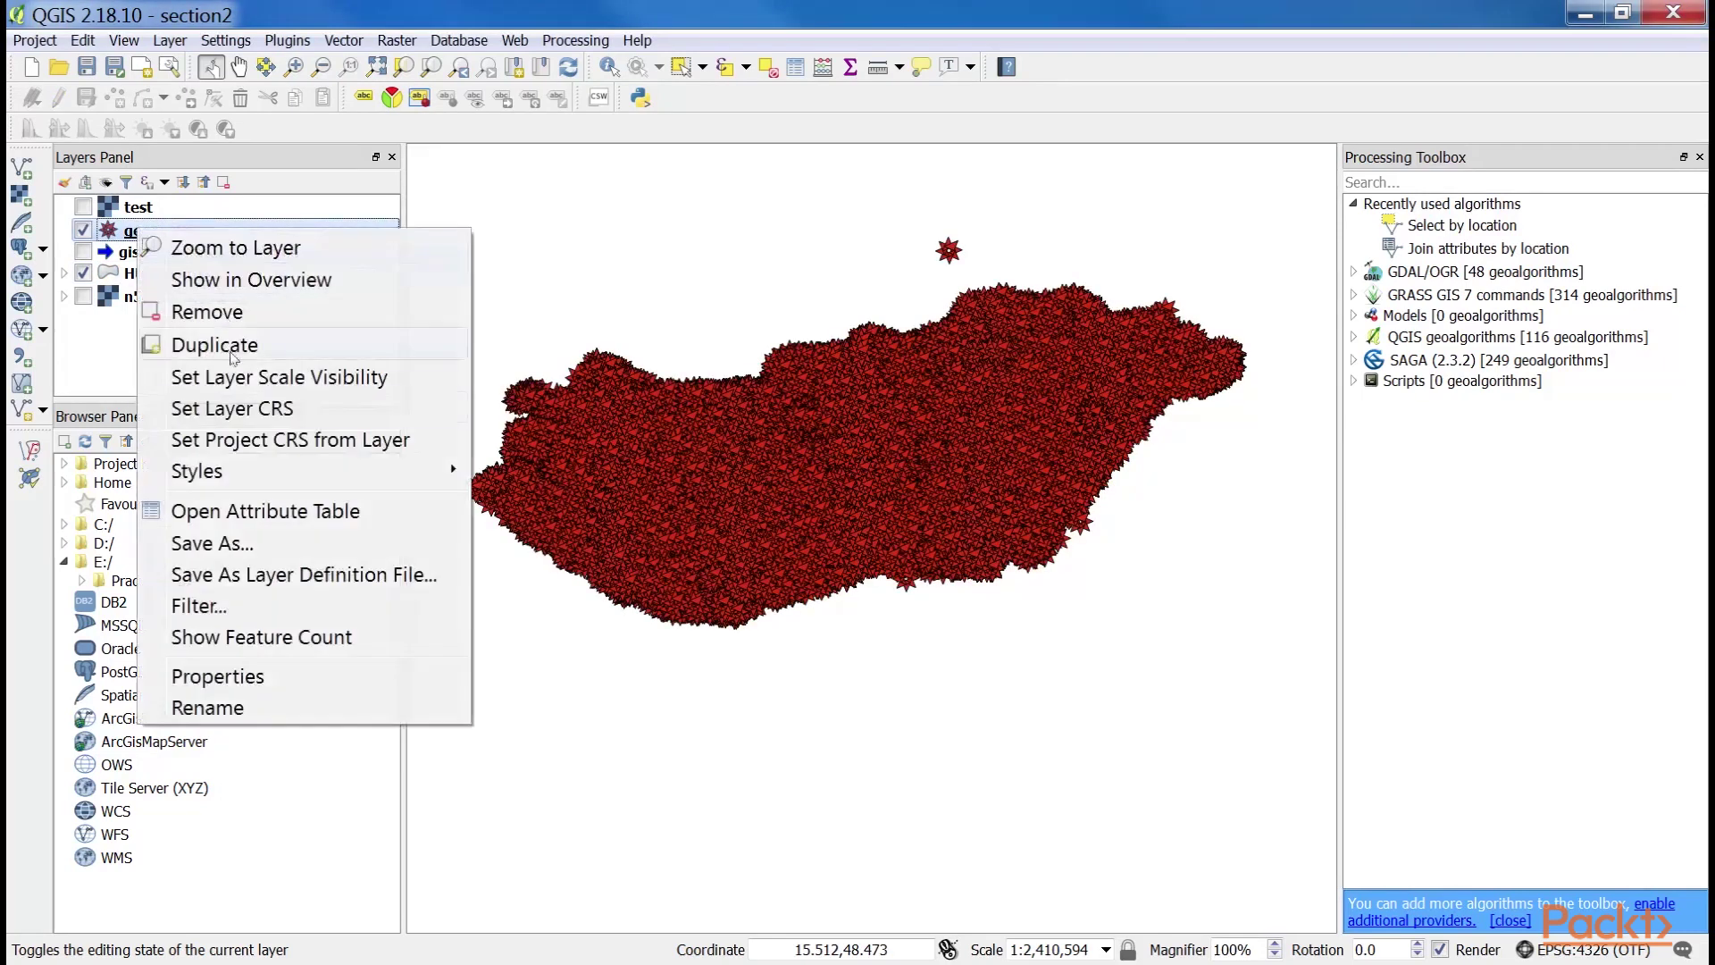
left_click(265, 607)
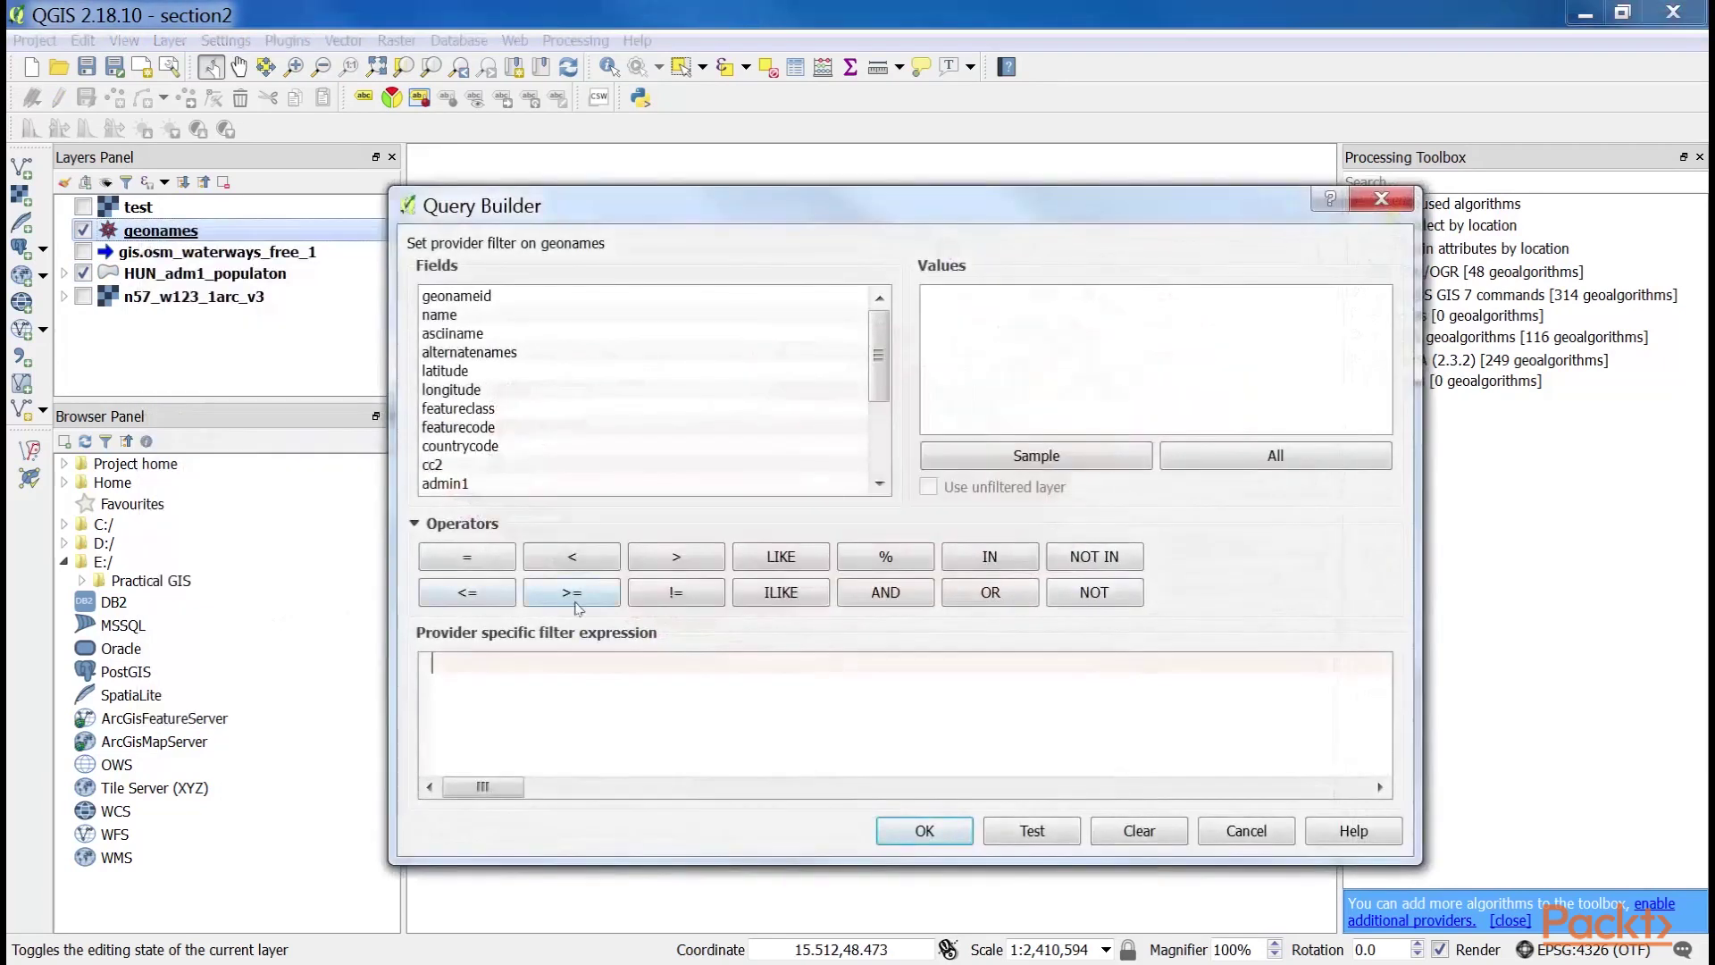
left_click(567, 665)
type("\"\"featurecode")
key("Right")
type("LIKE 'PPLA%'")
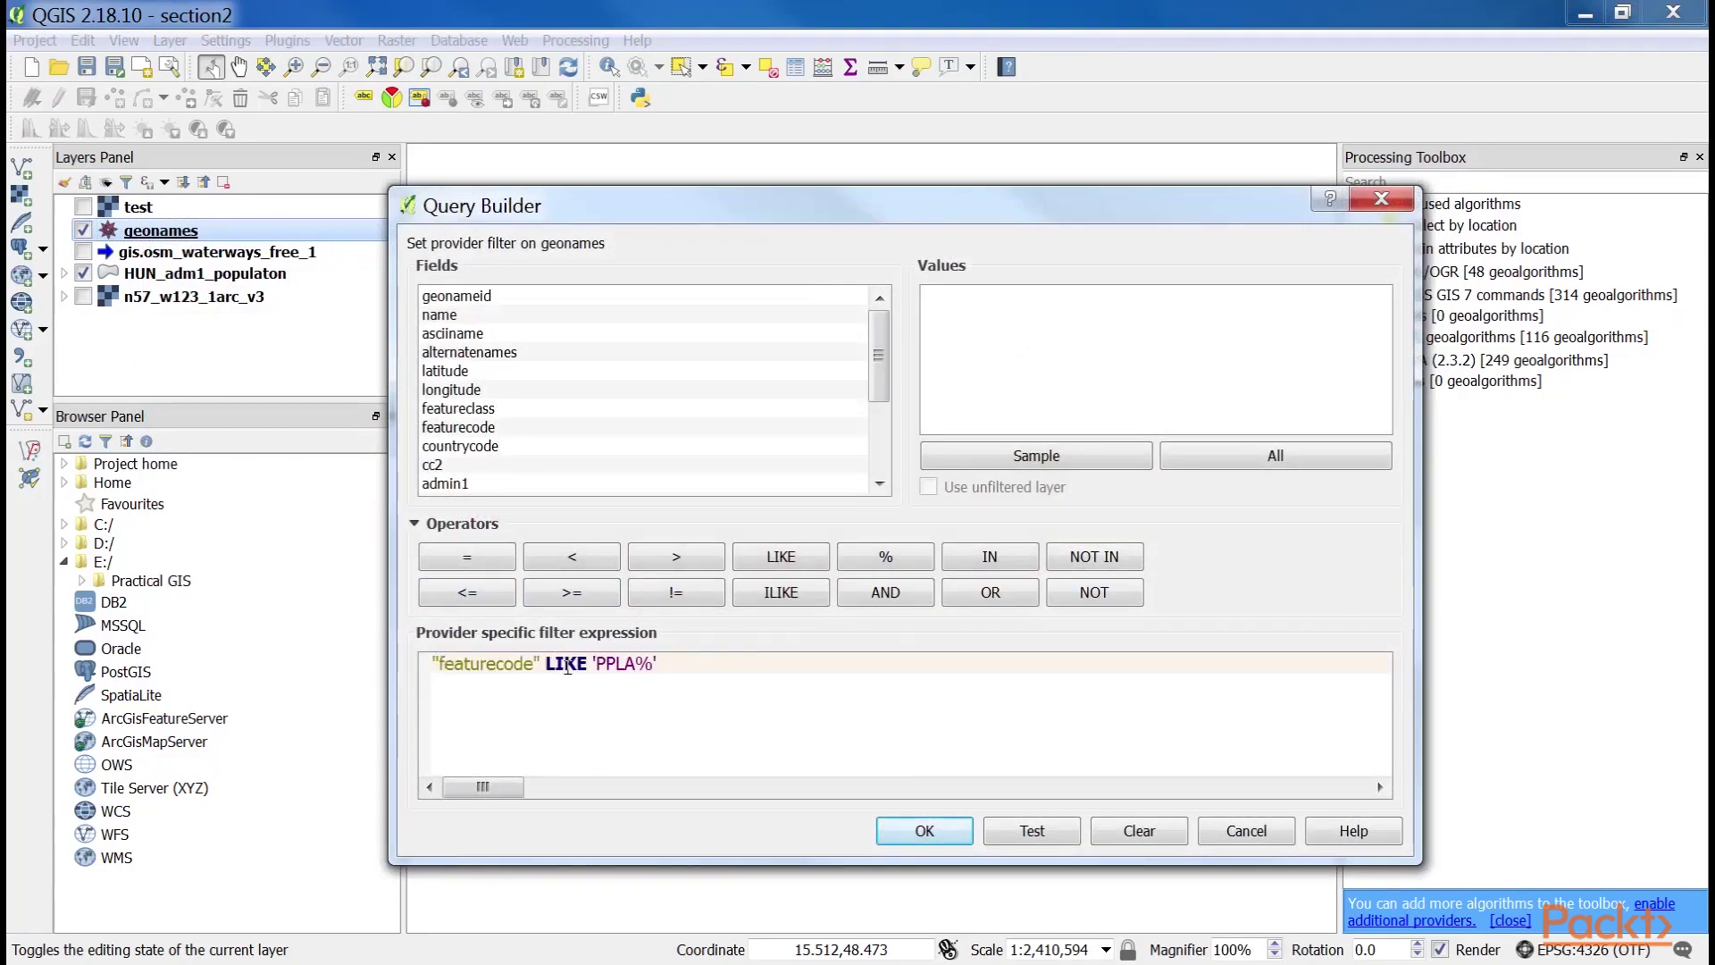
left_click(924, 831)
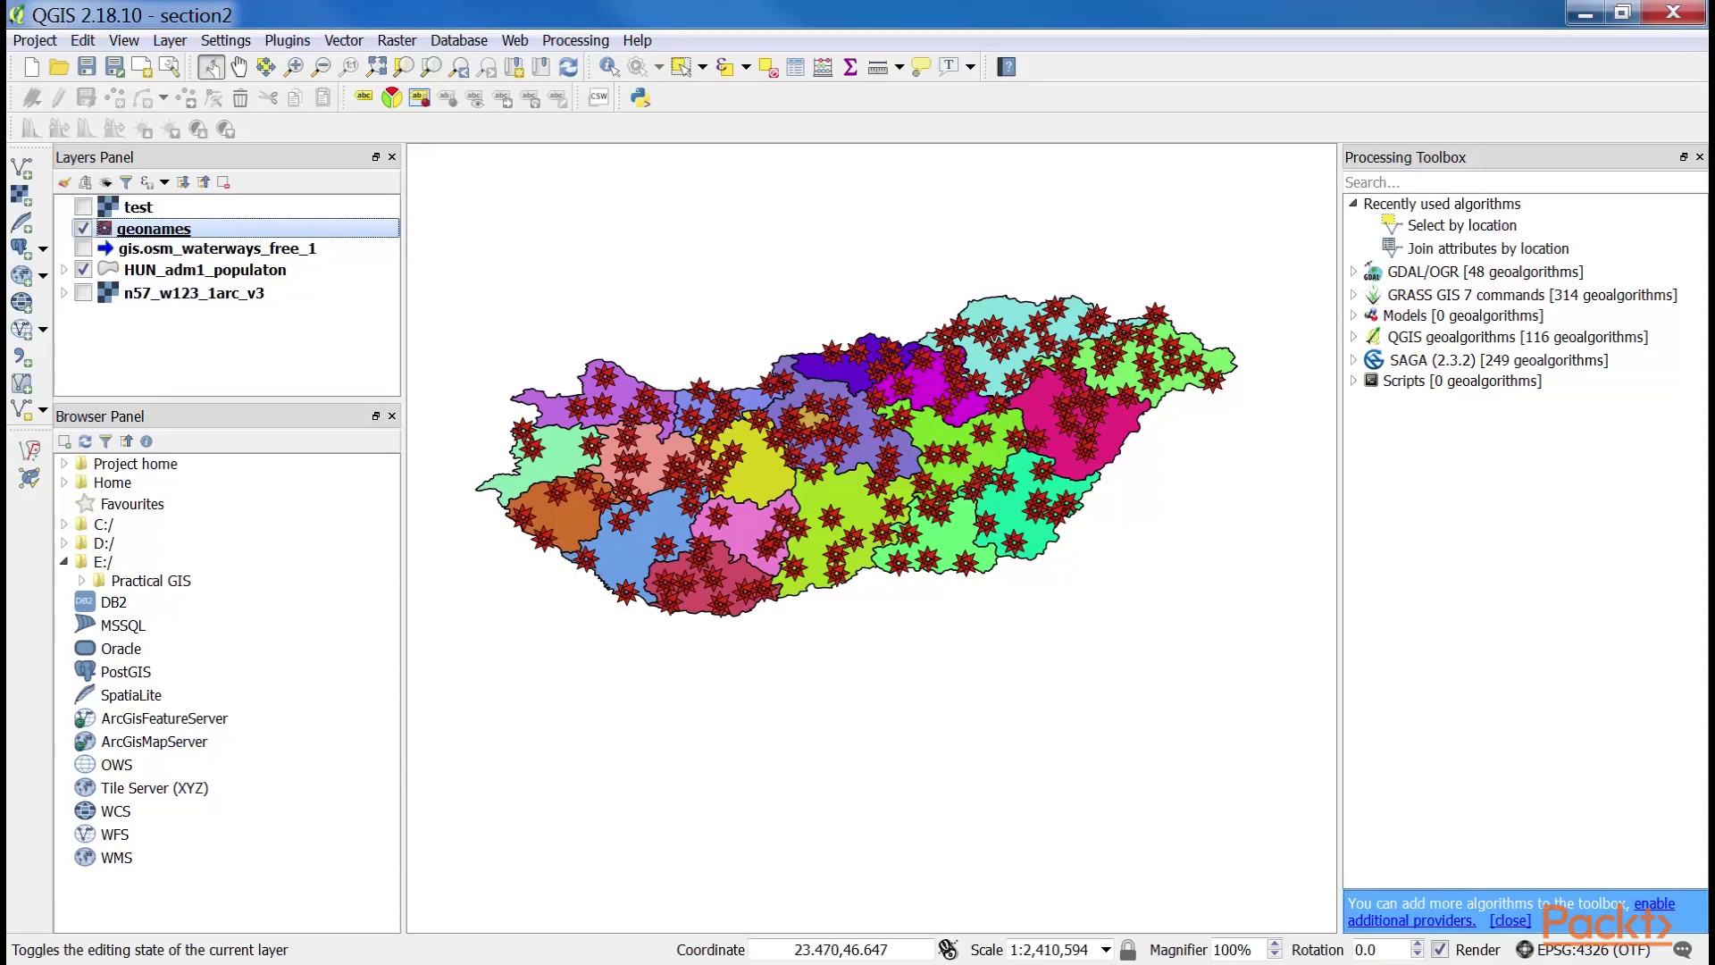
Run Random points inside polygons (variable) from the Vector creation tools geoalgorithms.
left_click(1354, 337)
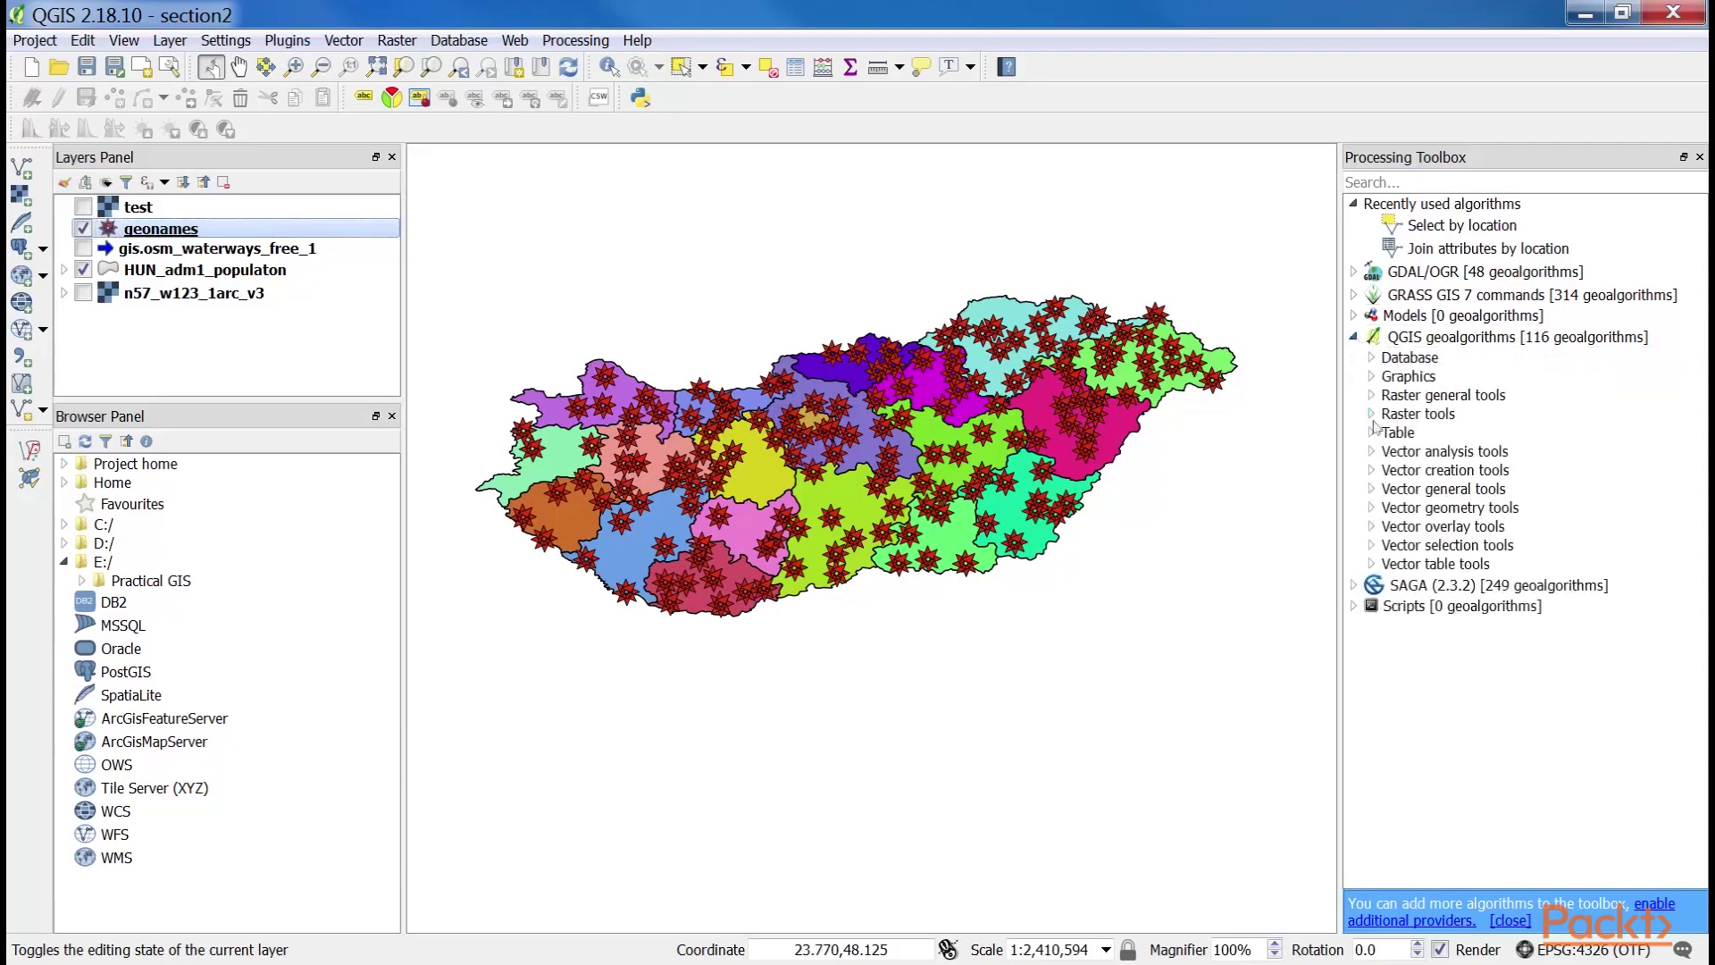
left_click(1372, 470)
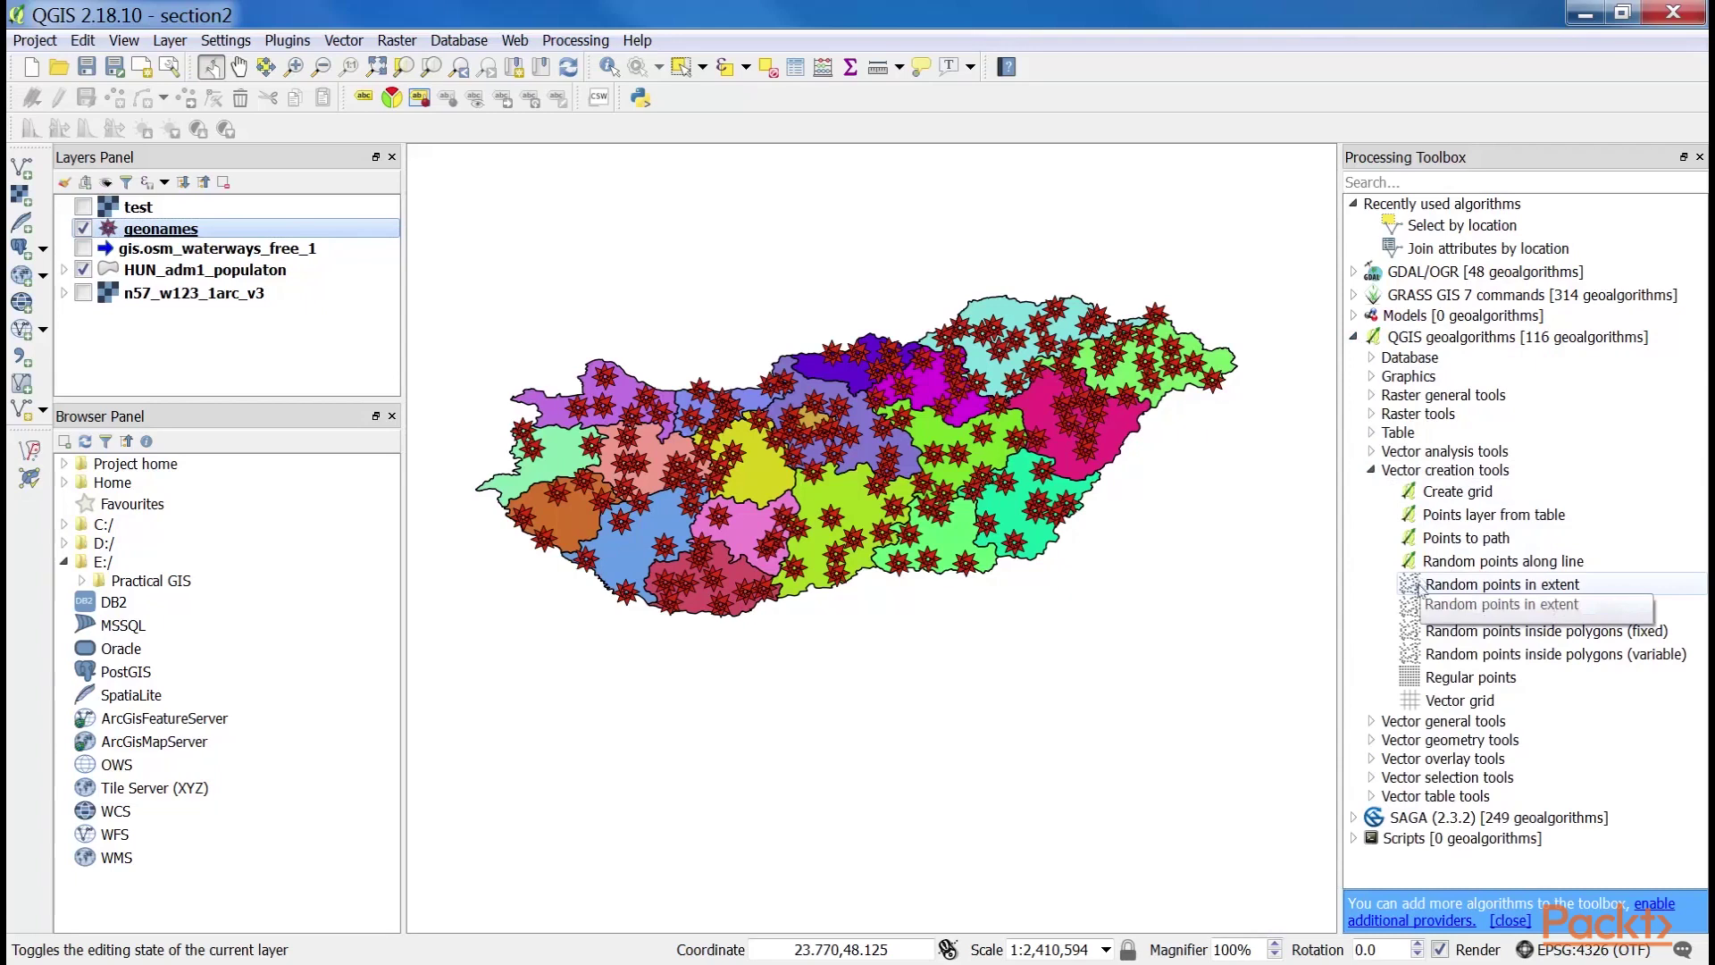
double_click(1516, 655)
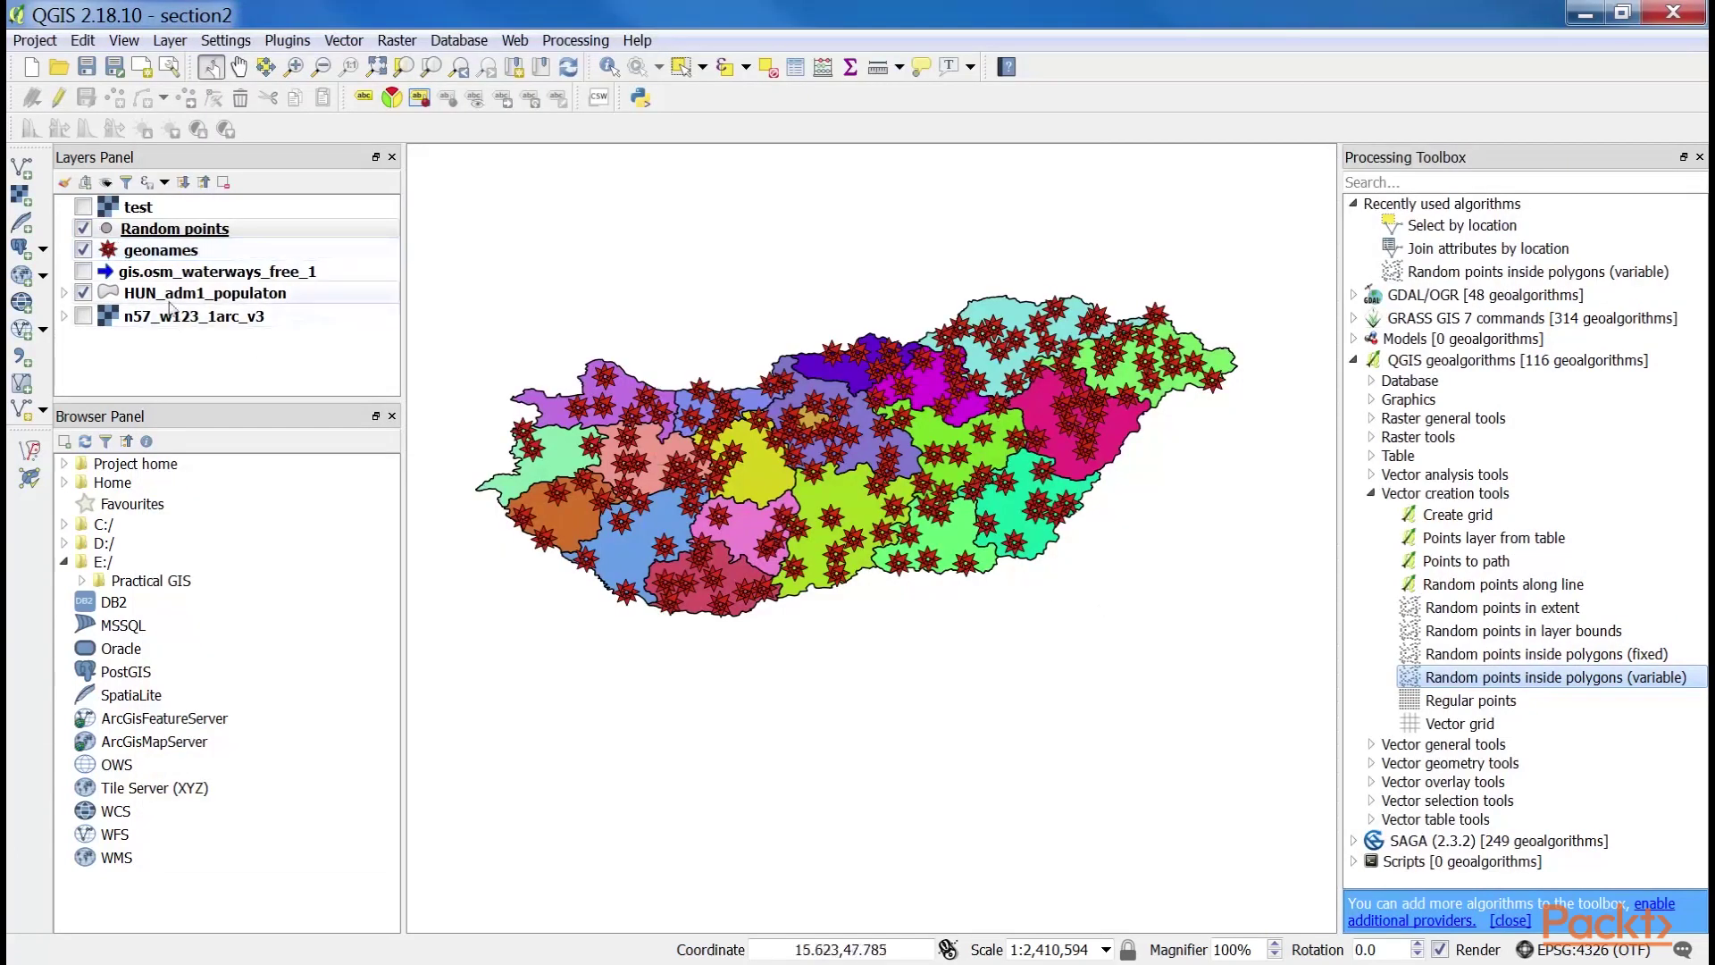
right_click(171, 301)
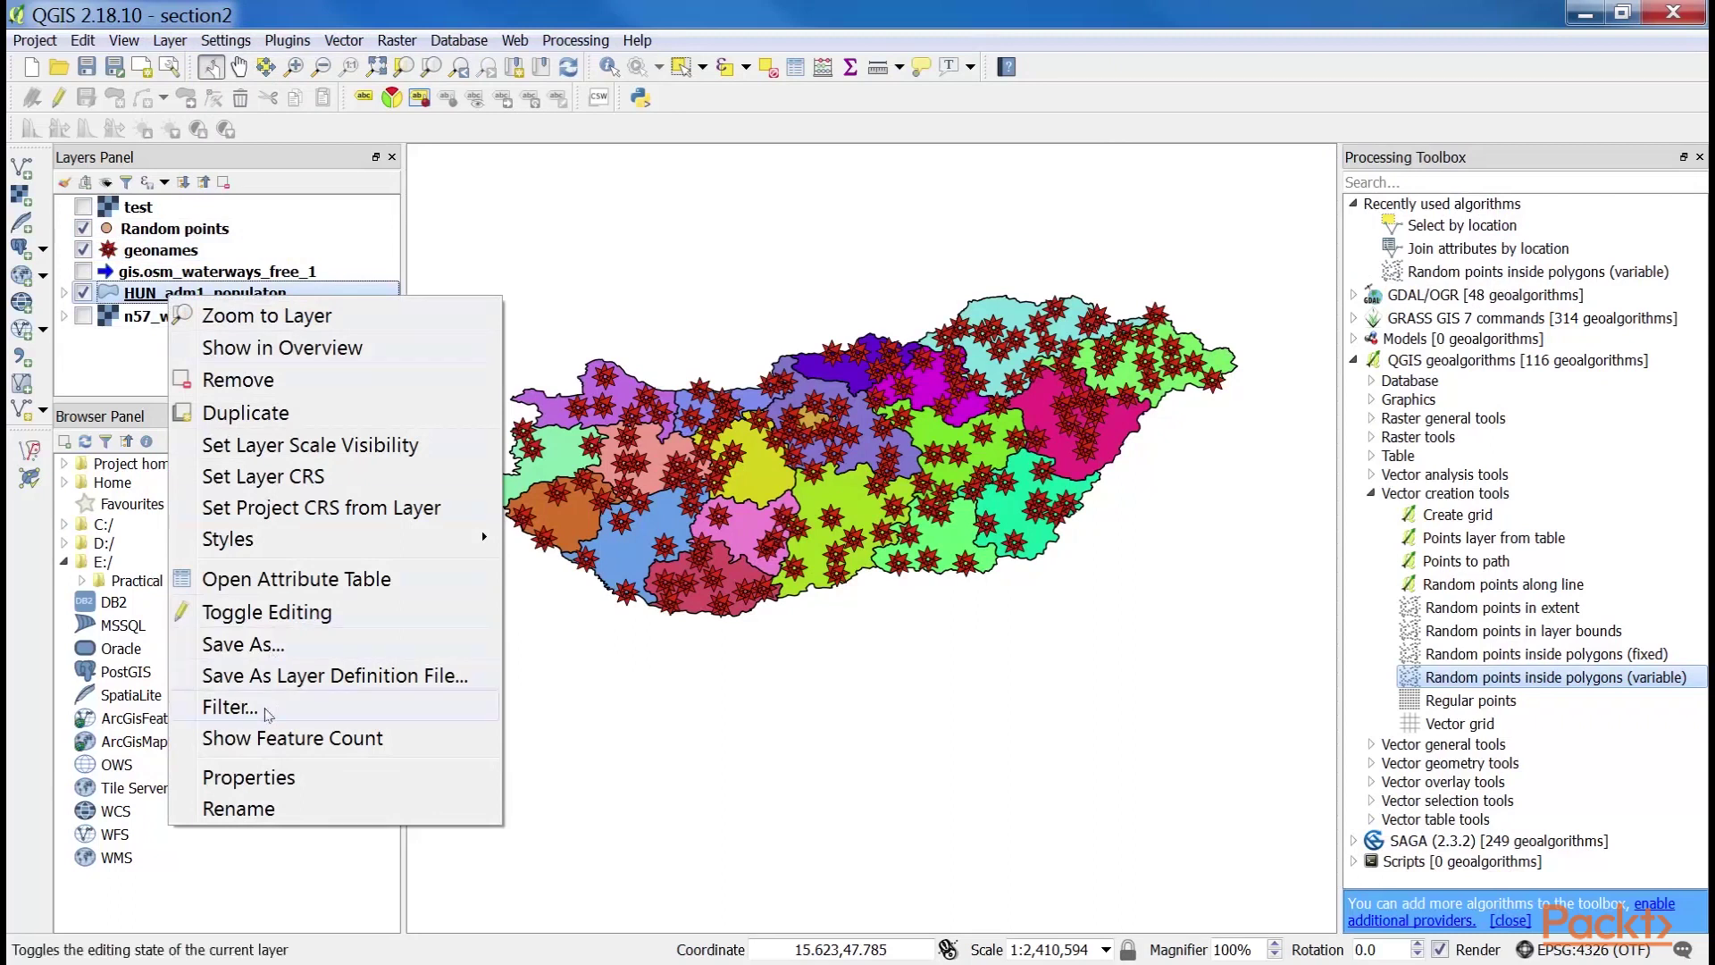
Set the counties to a Graduated style on the population column with the YlOrBr ramp.
left_click(266, 775)
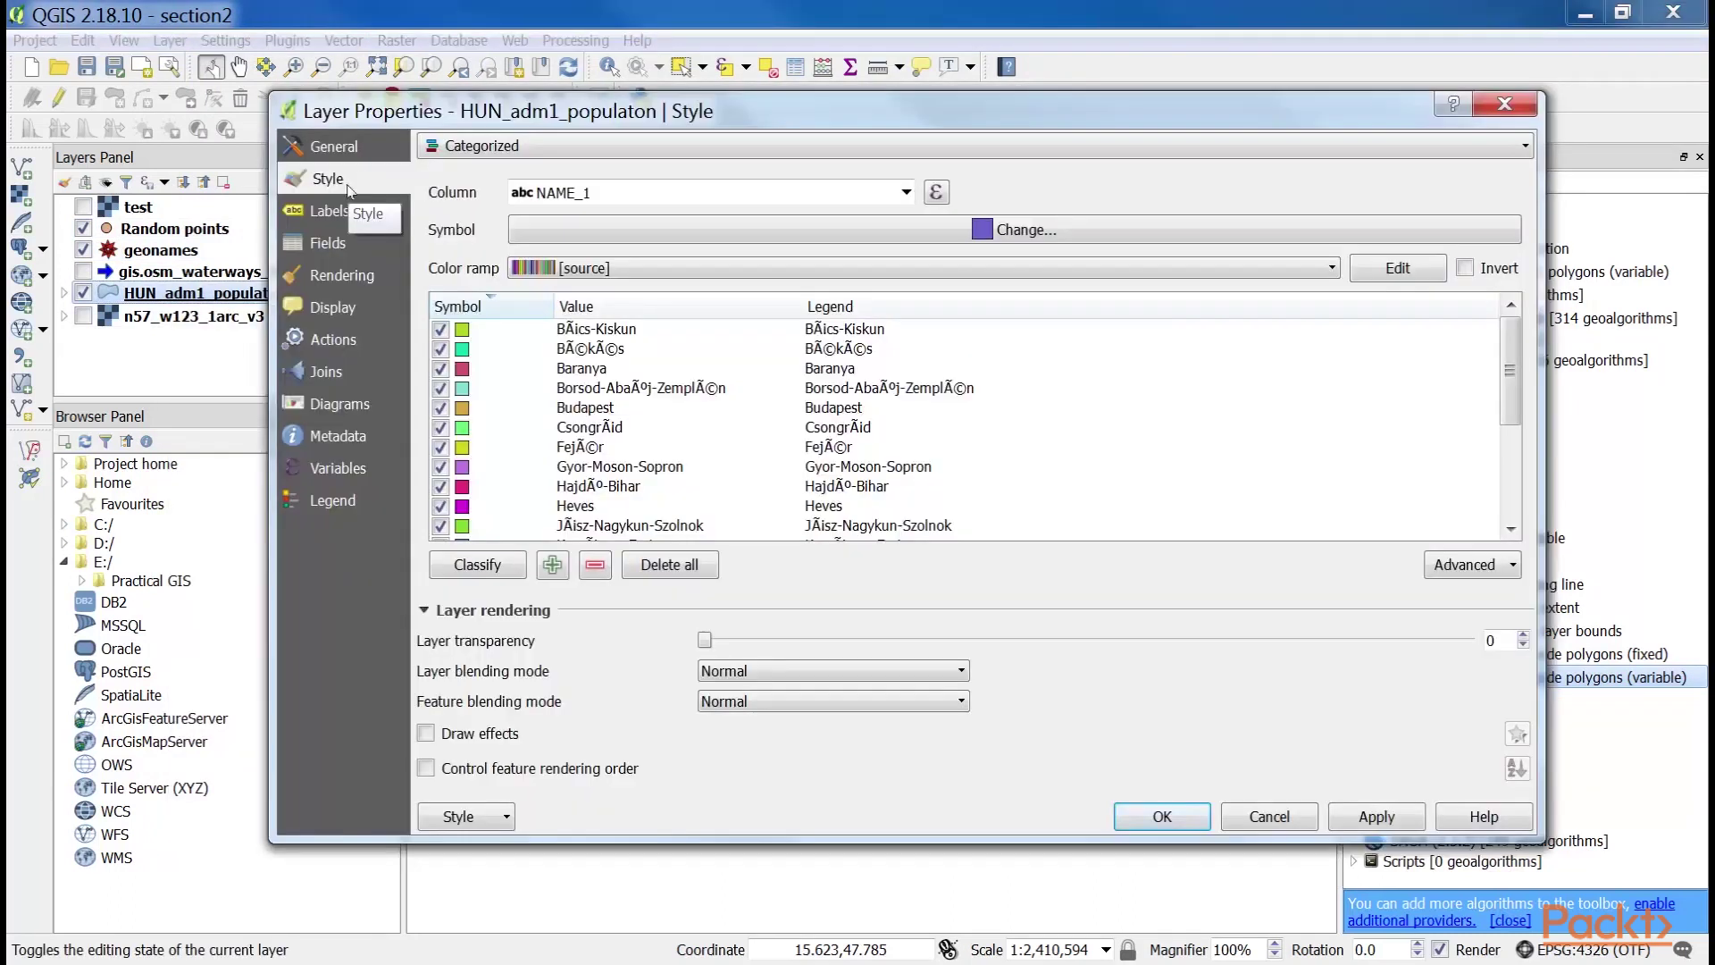
left_click(519, 147)
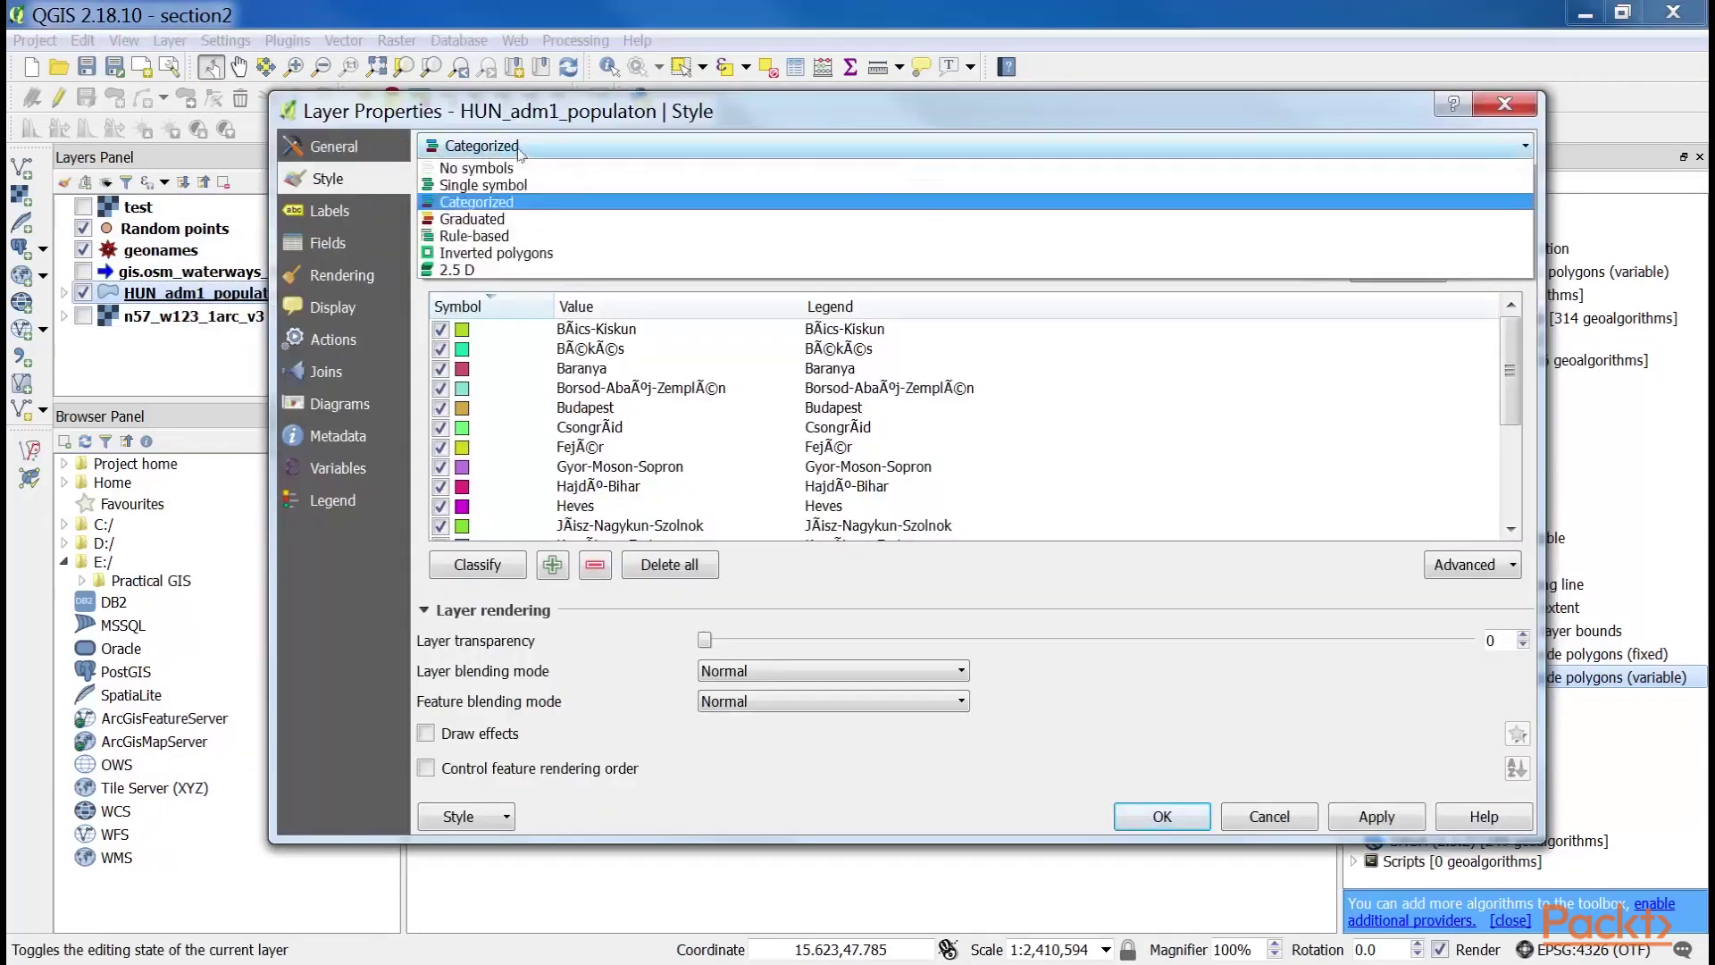
left_click(522, 221)
left_click(929, 192)
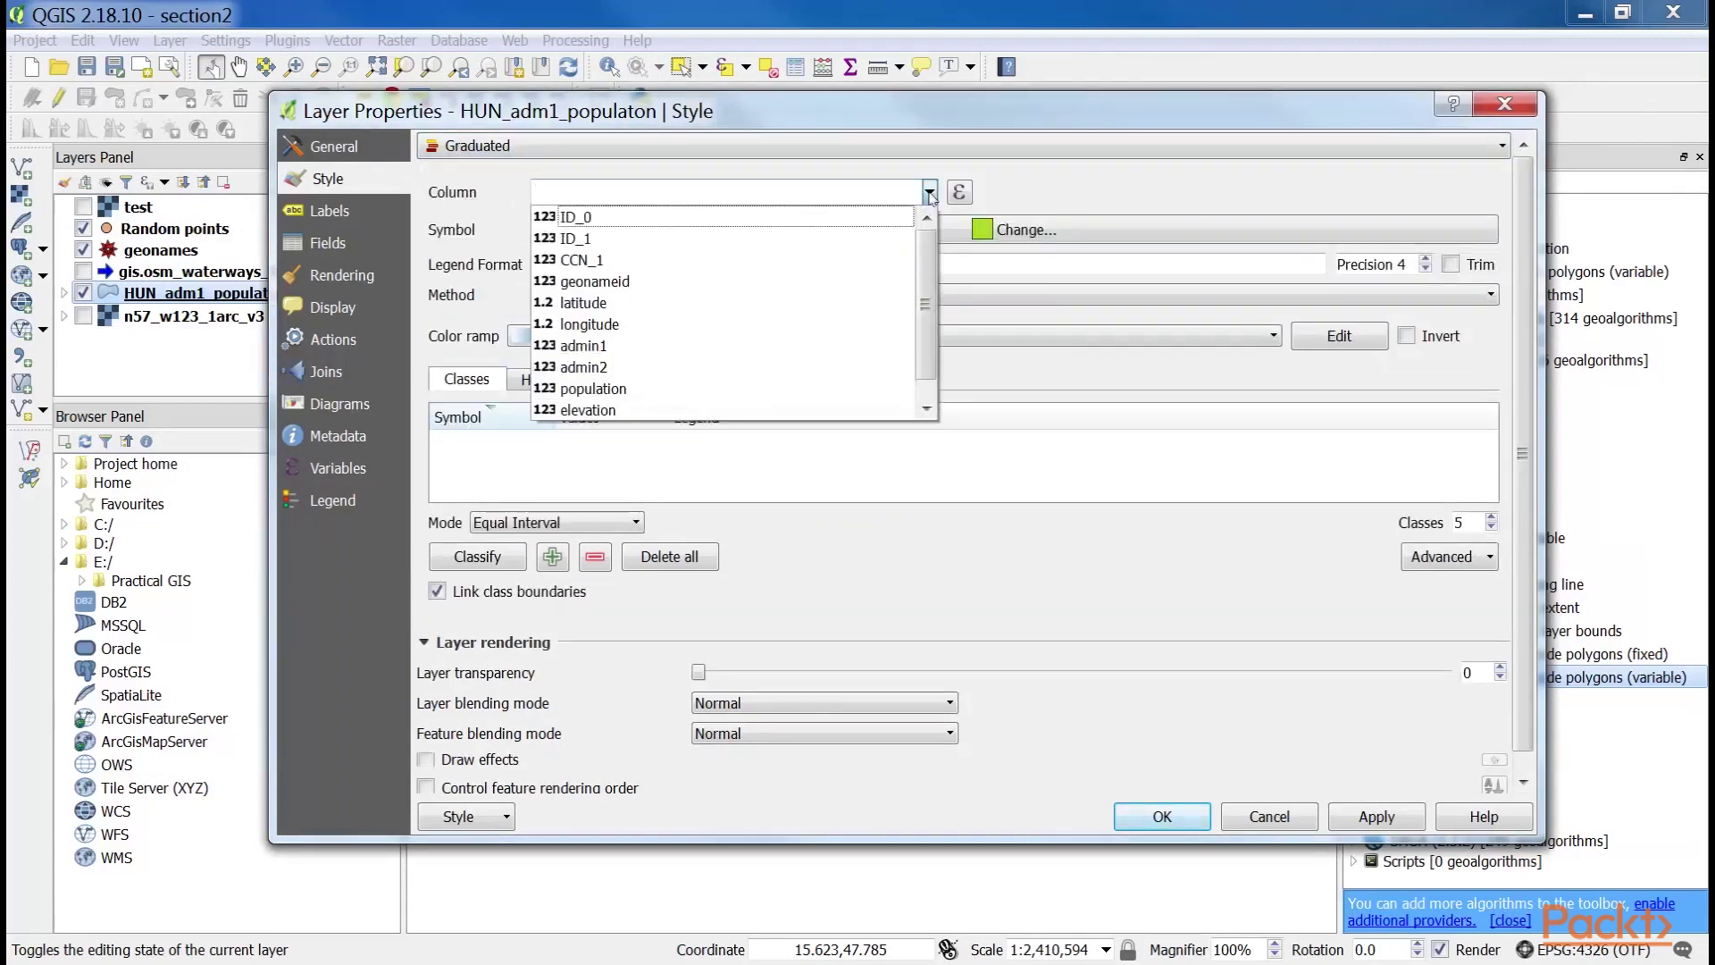
left_click(682, 389)
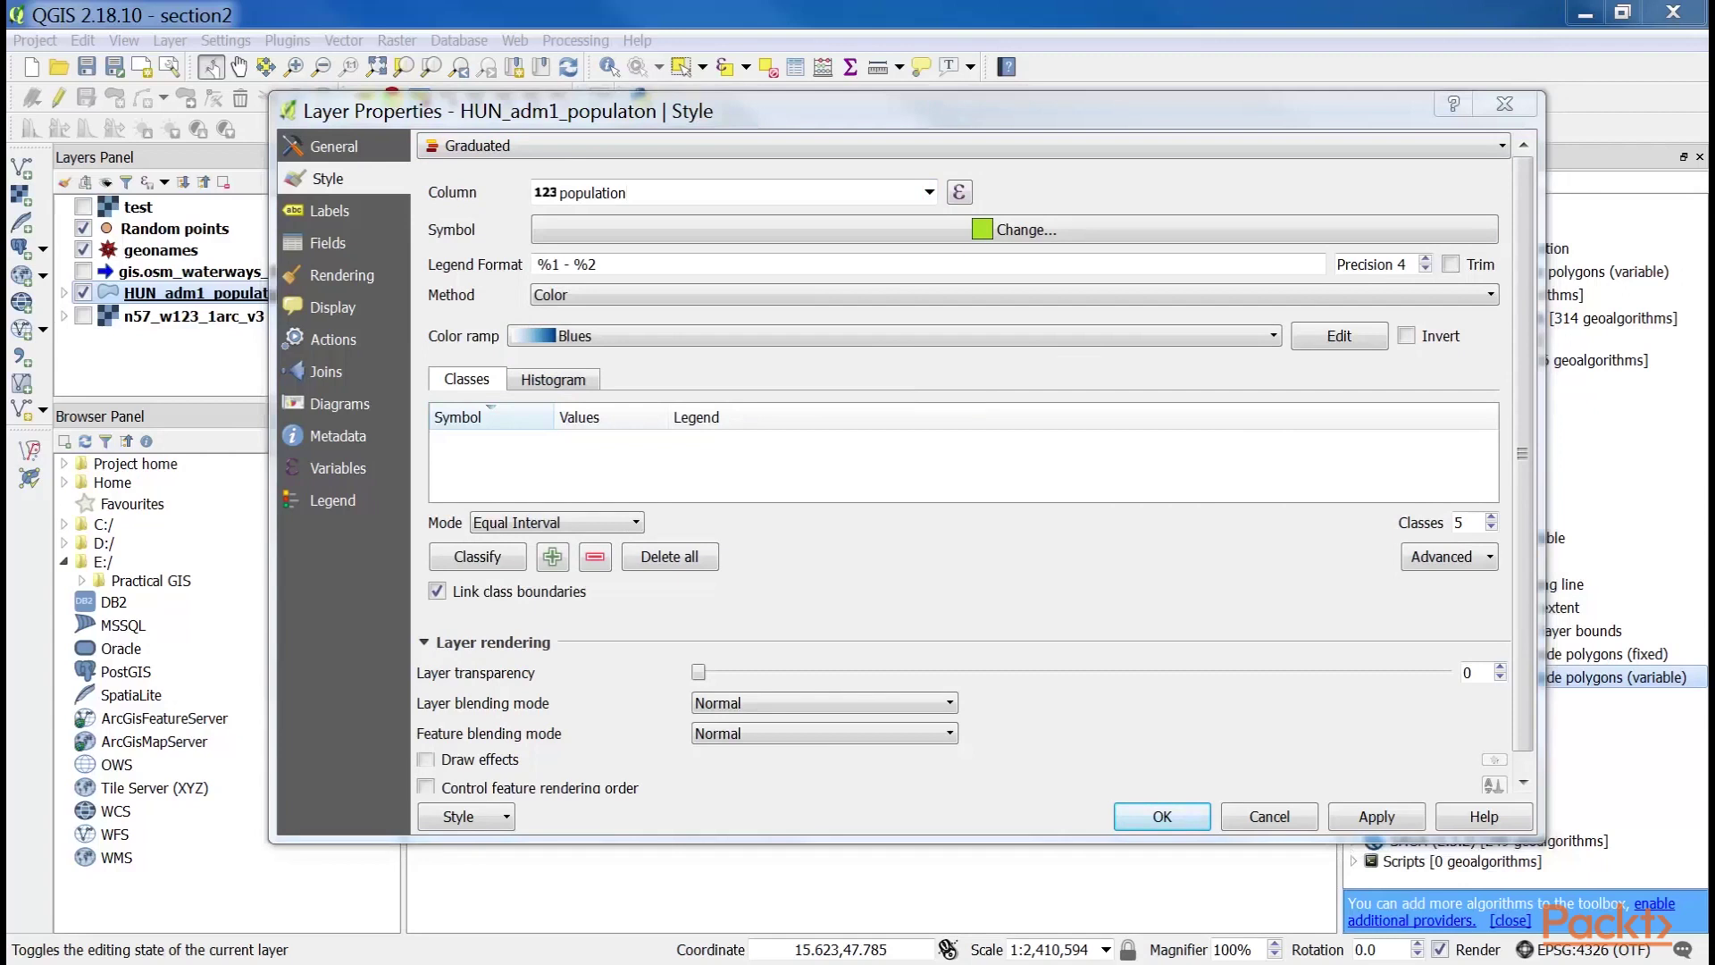
left_click(799, 335)
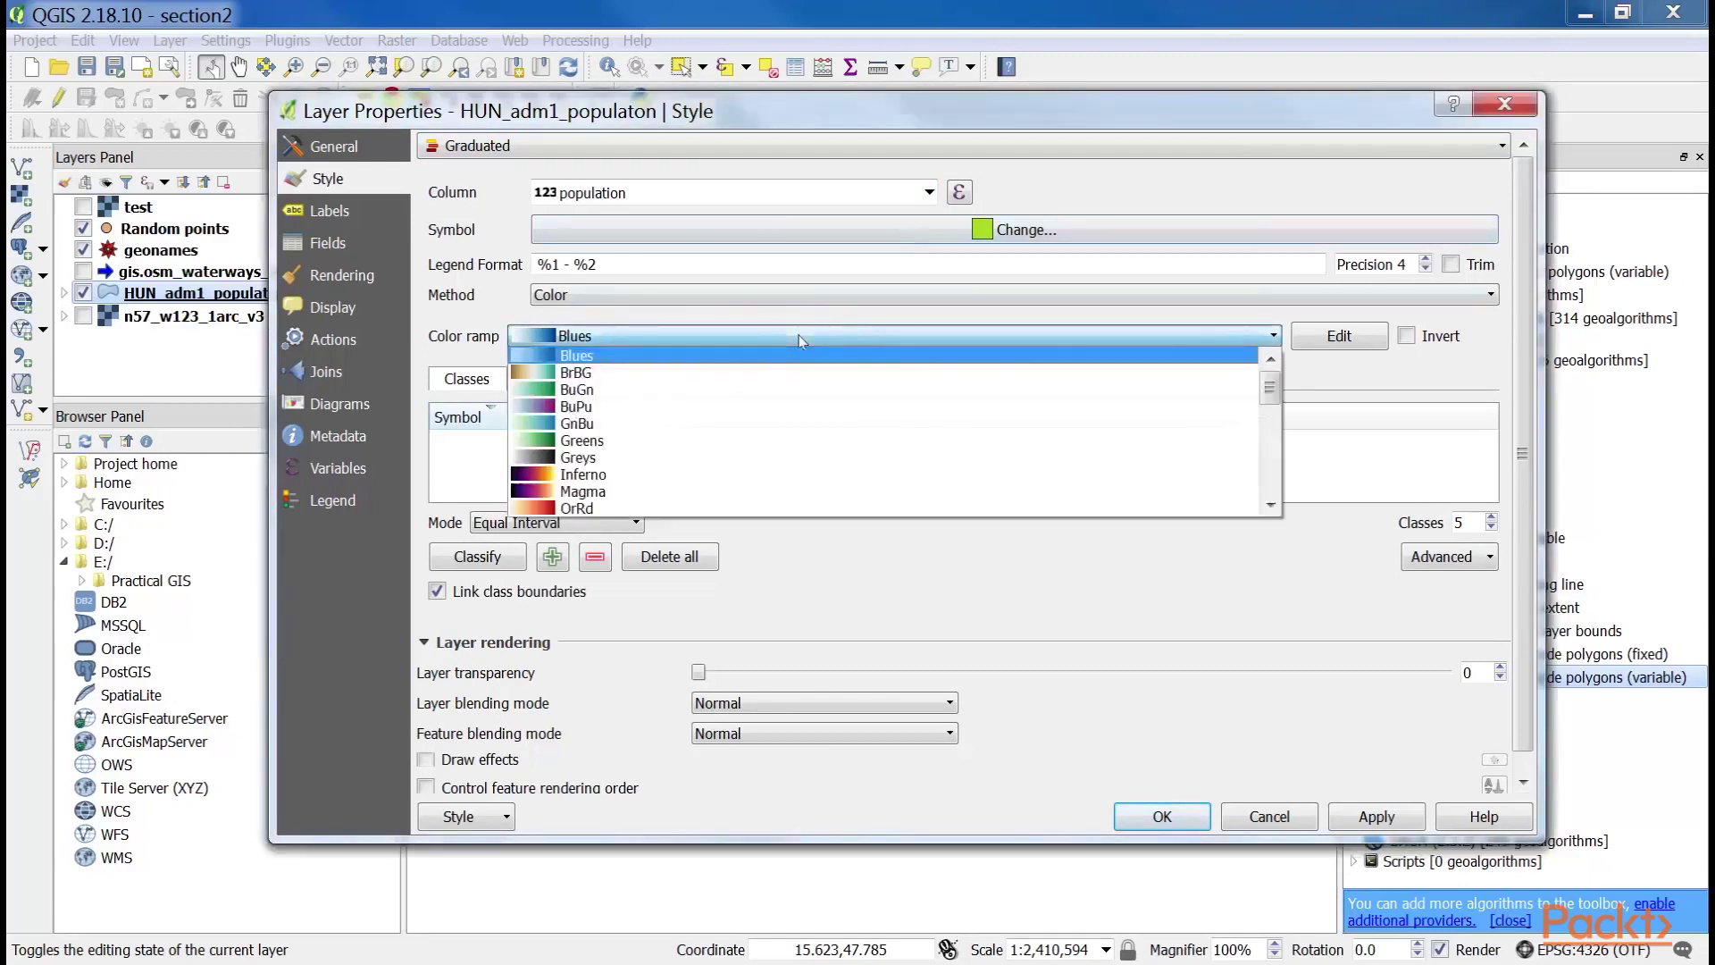
scroll(643, 447, "down", 8)
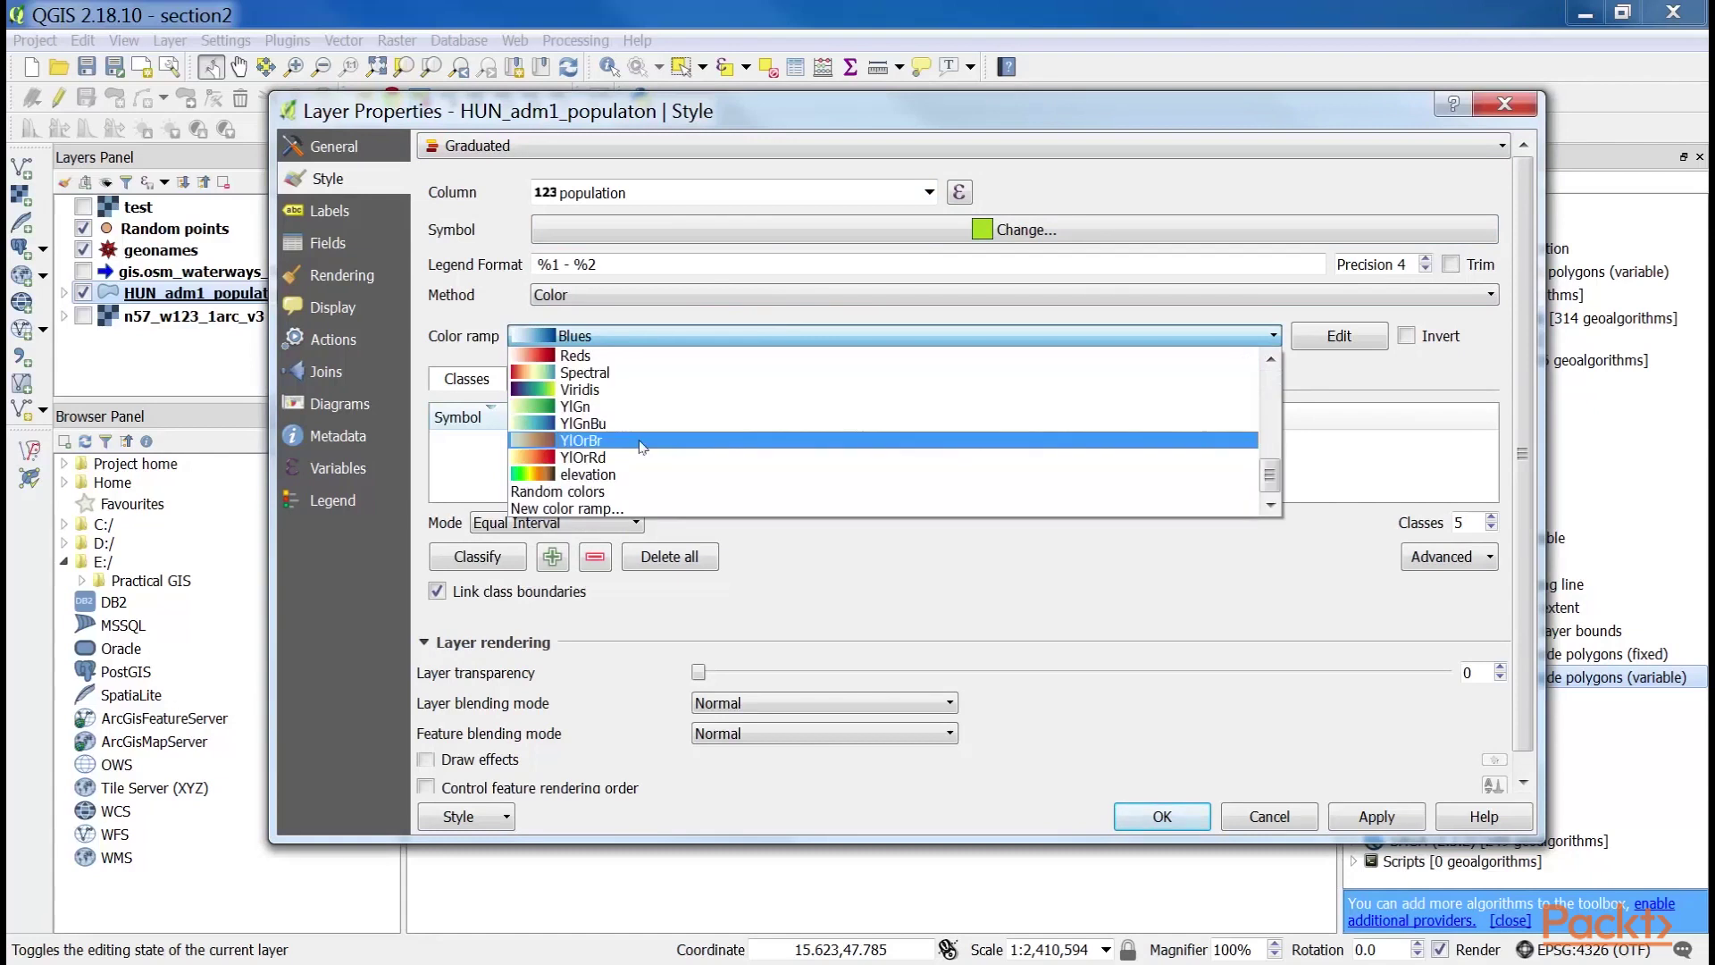
left_click(643, 441)
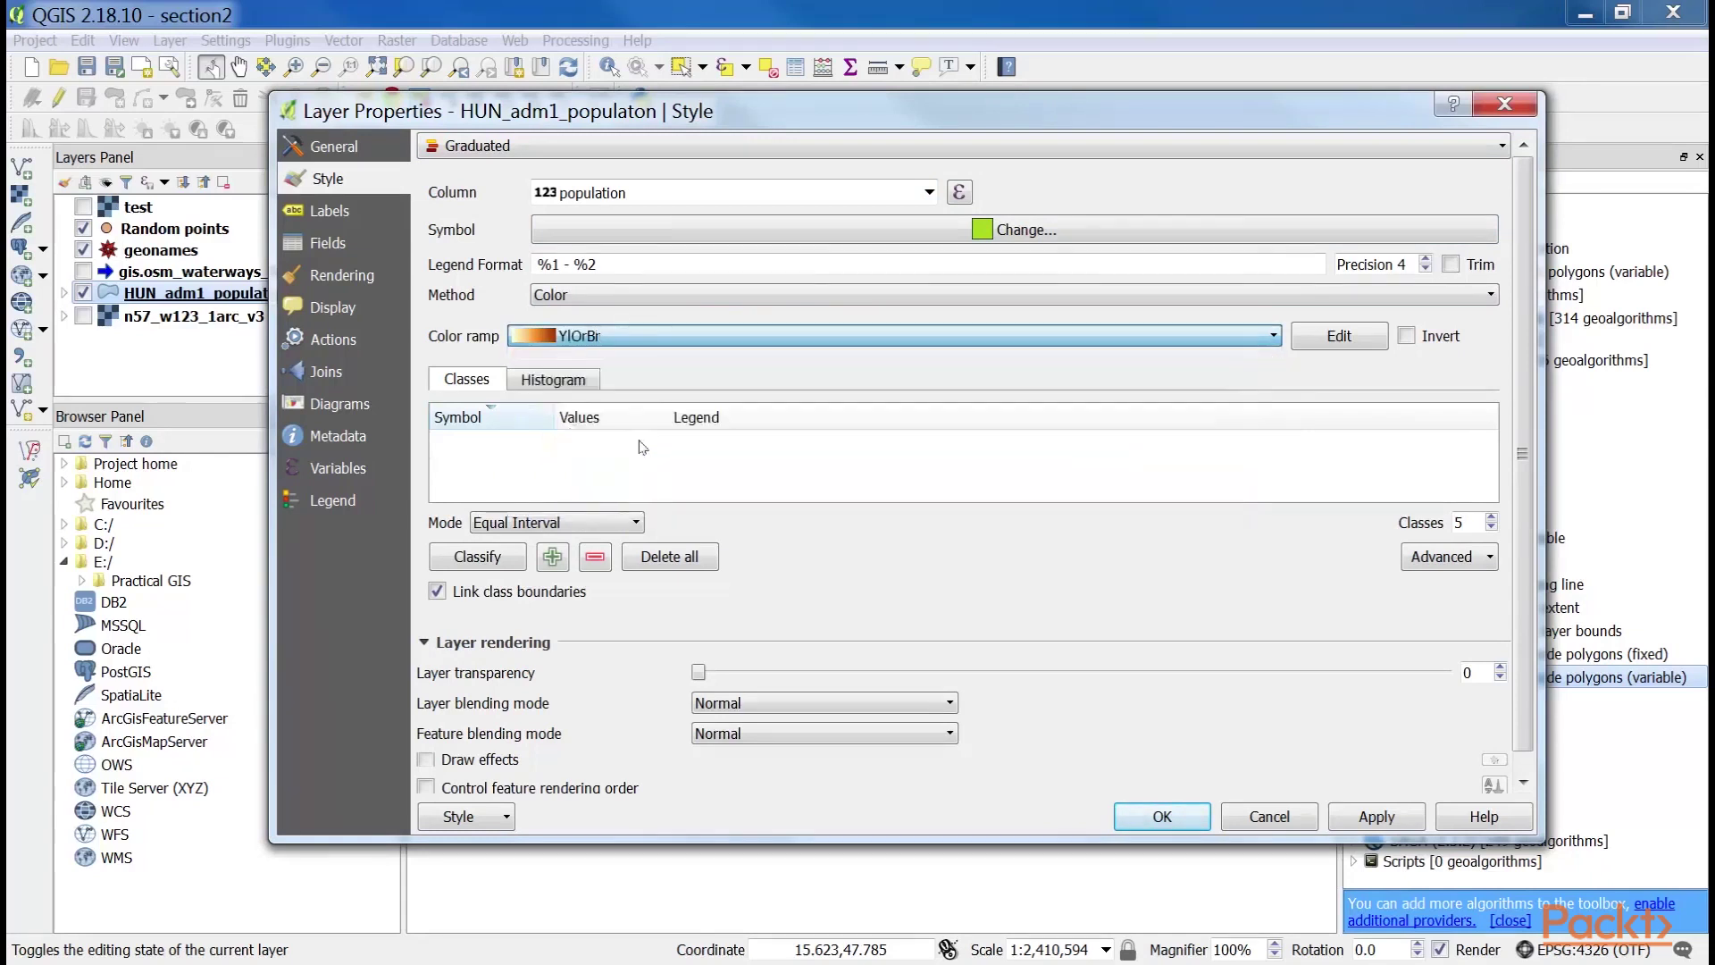
Classify the population into Quantile classes and apply the style.
left_click(581, 524)
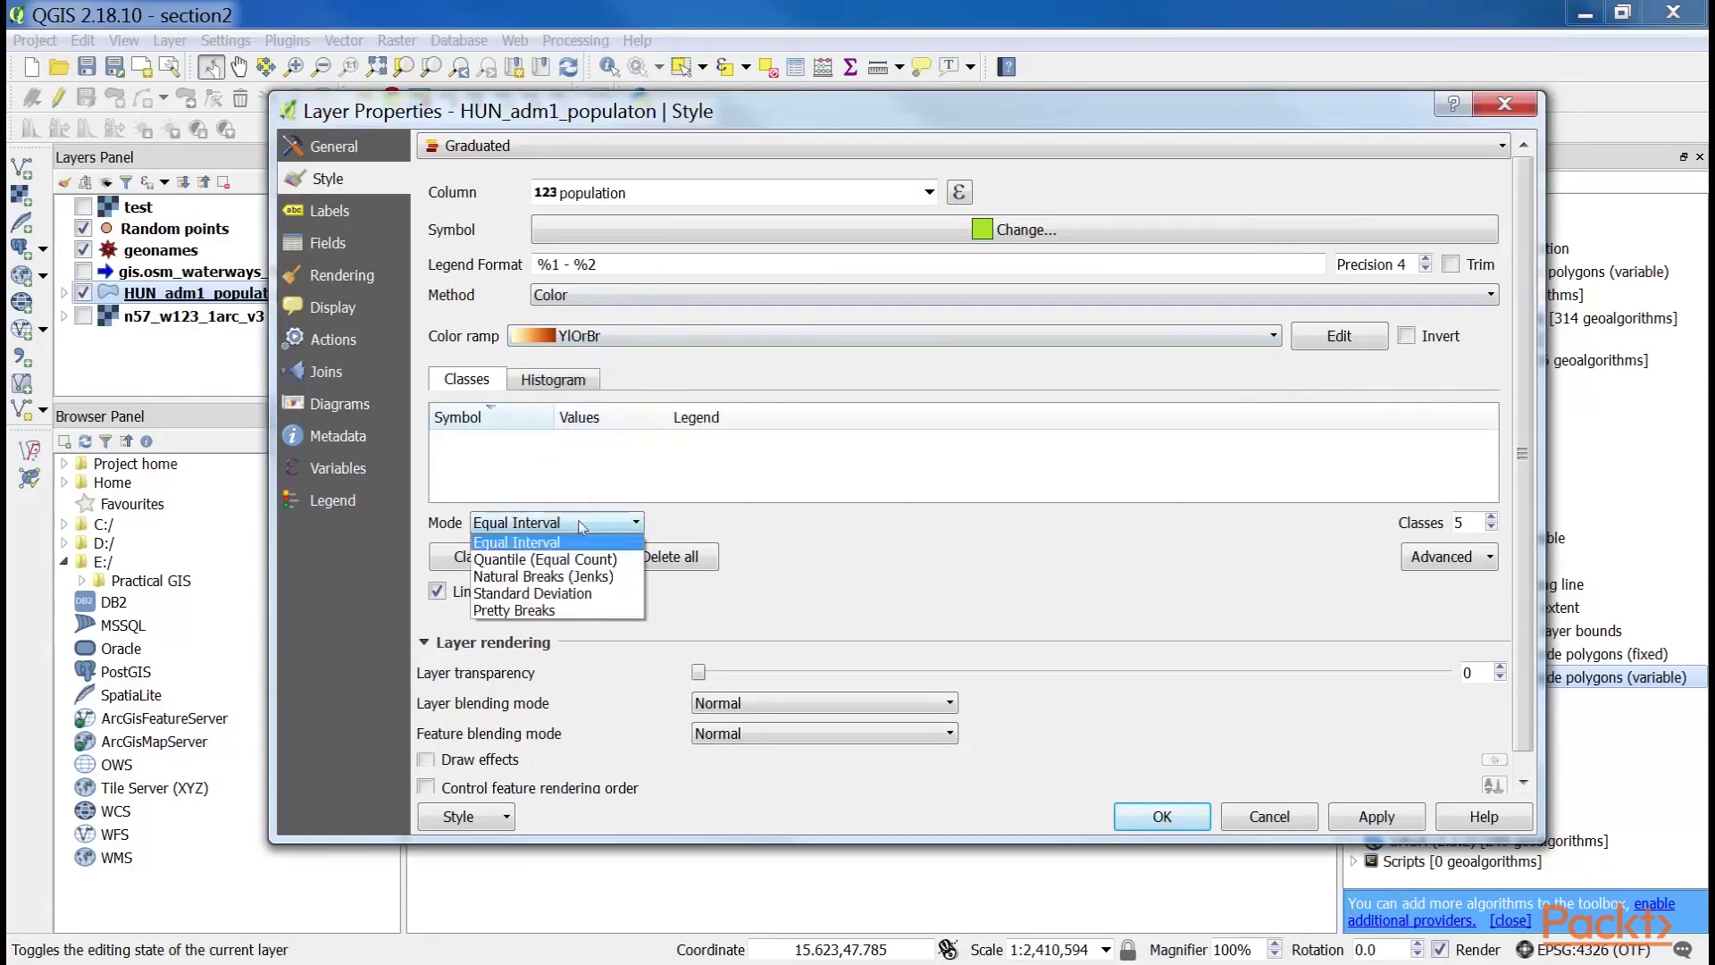
left_click(564, 568)
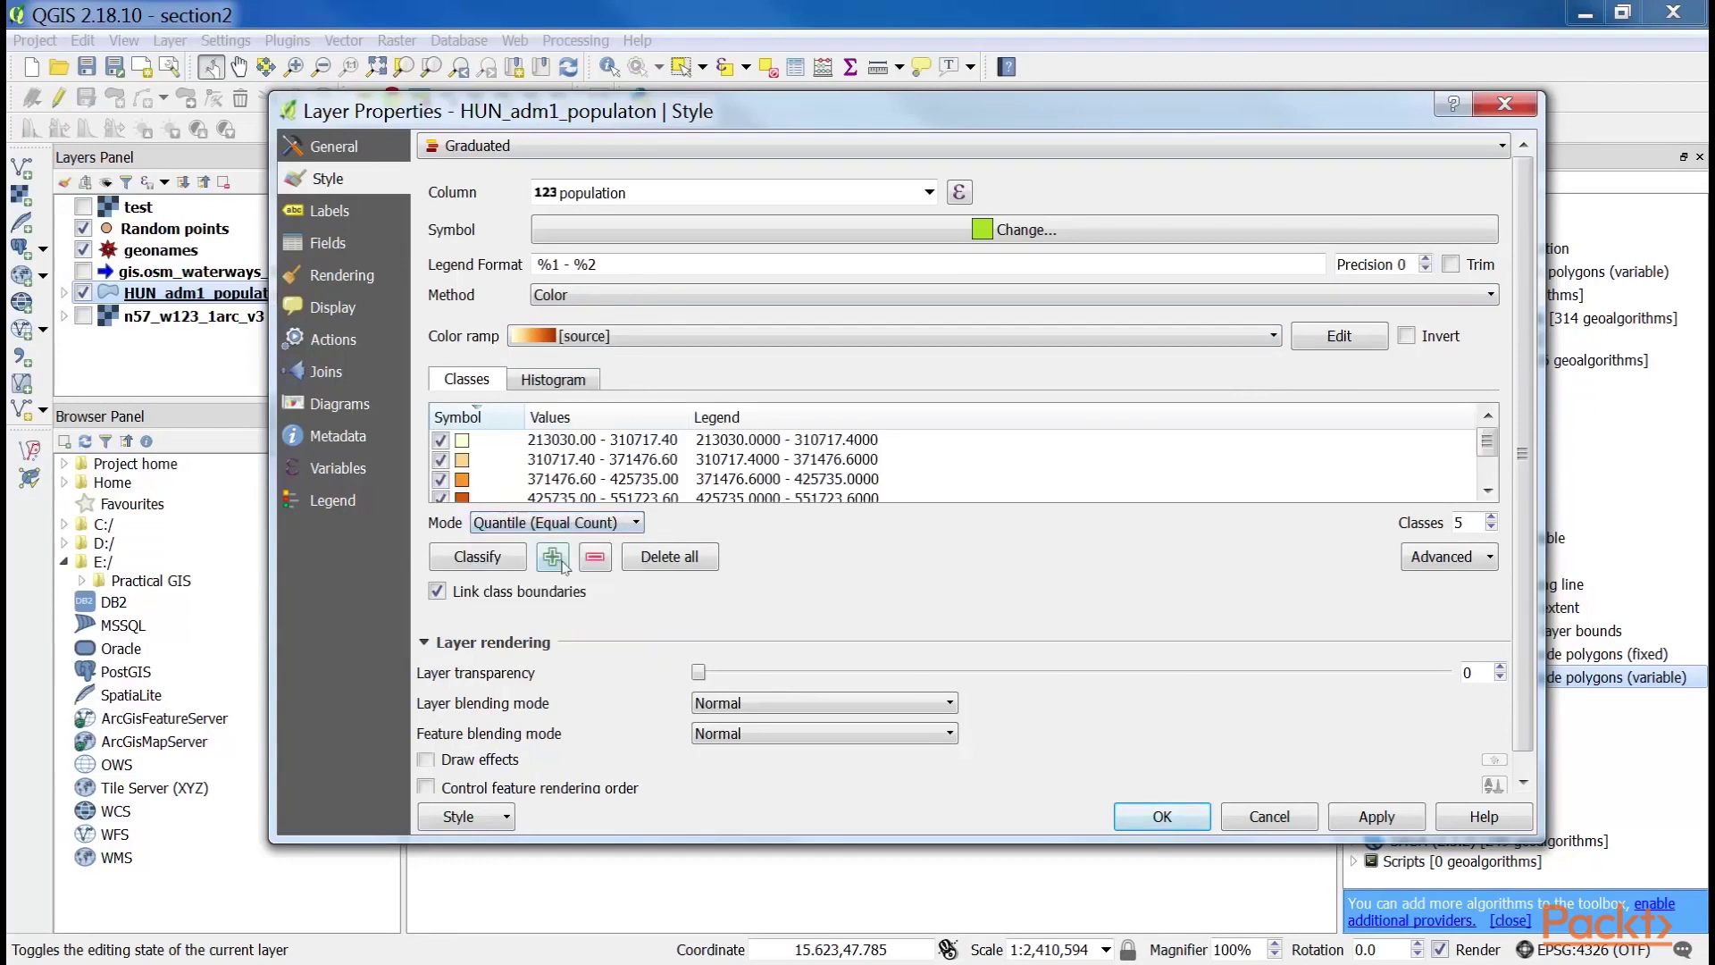
left_click(501, 560)
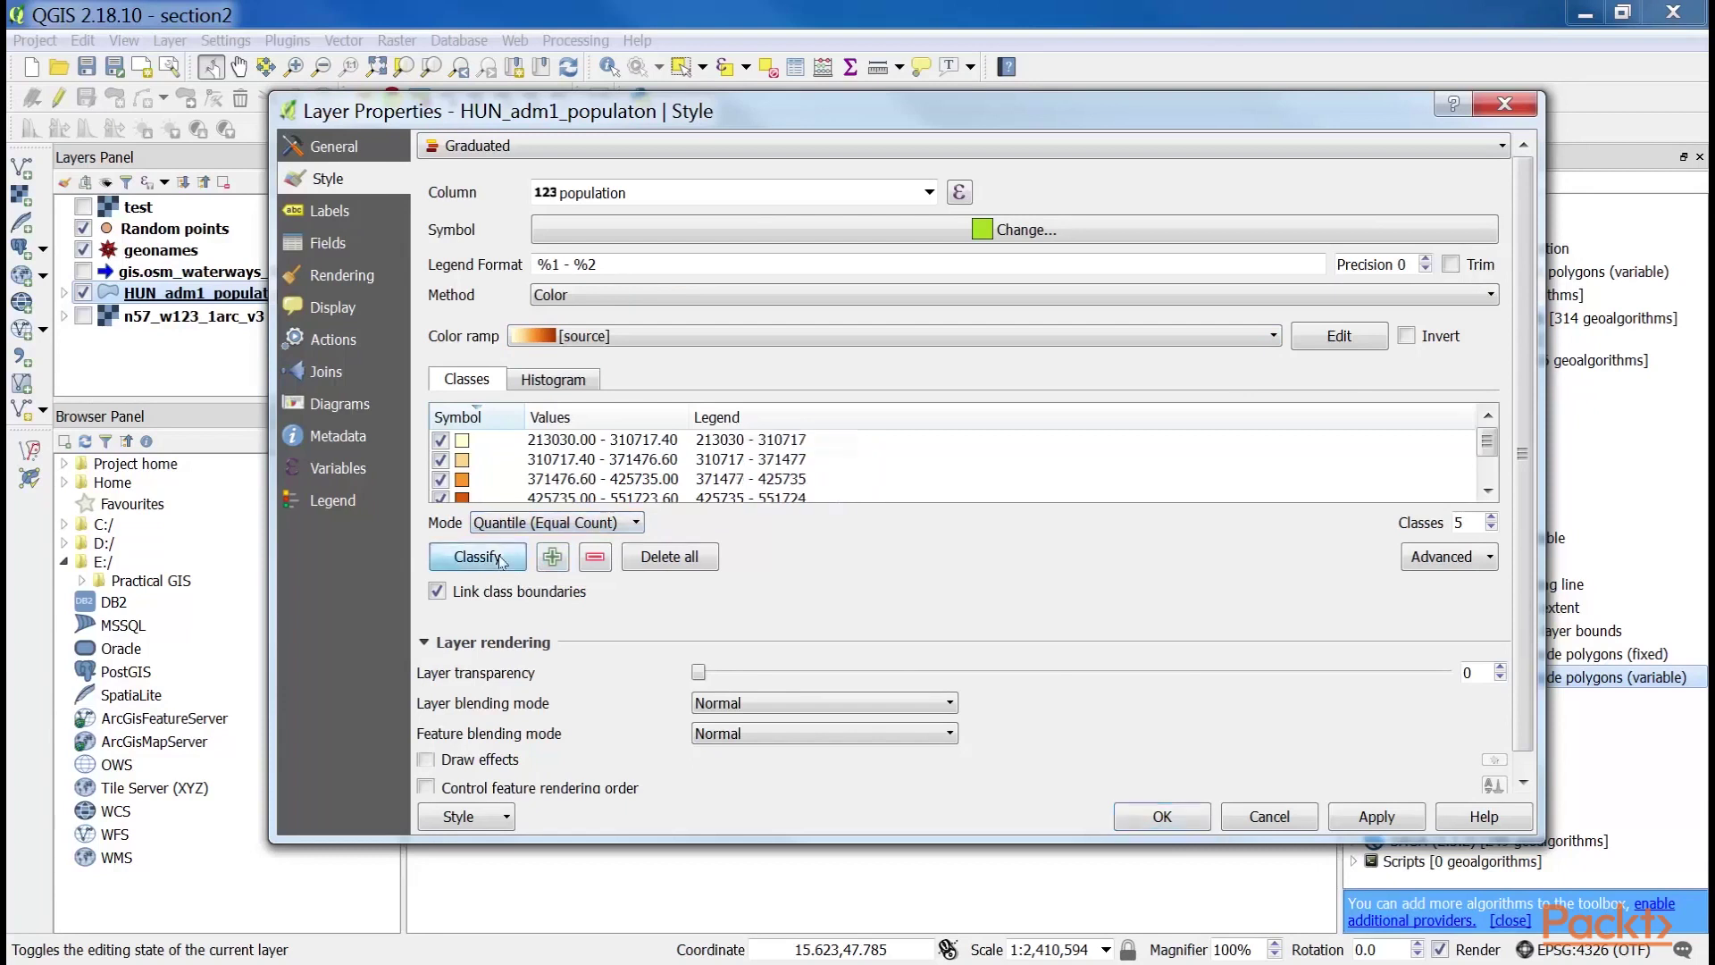
left_click(1389, 819)
left_click(1166, 818)
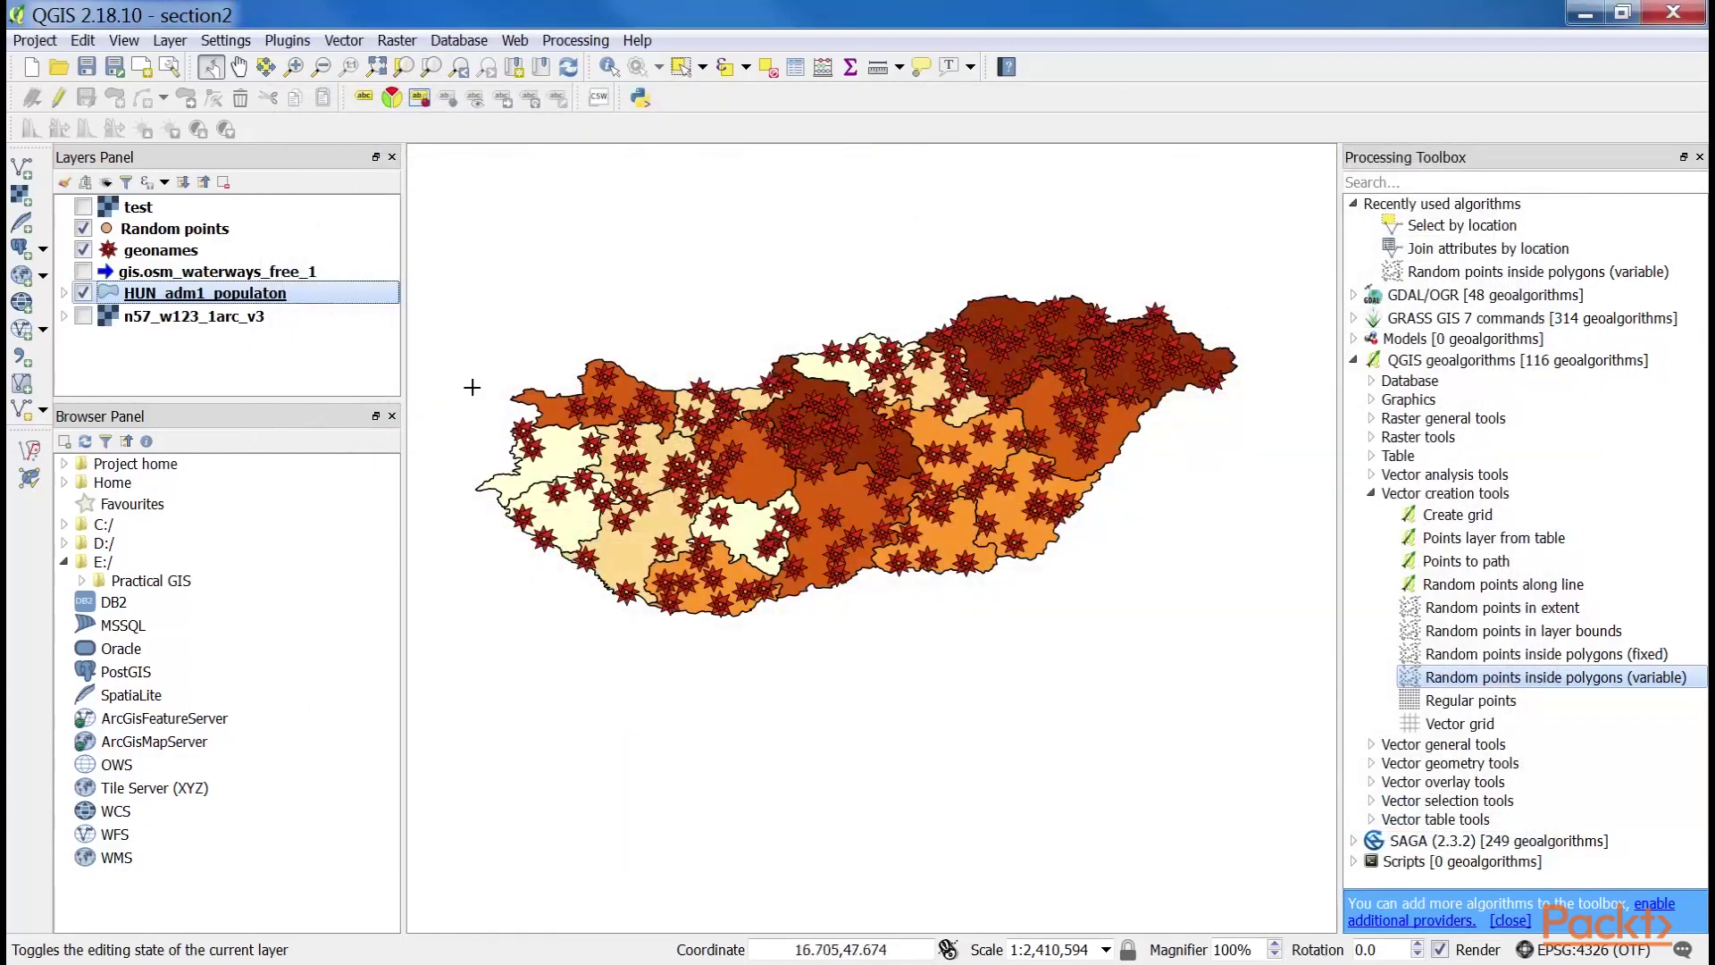
Switch the geonames layer's style to Graduated, classified by the population column.
right_click(152, 259)
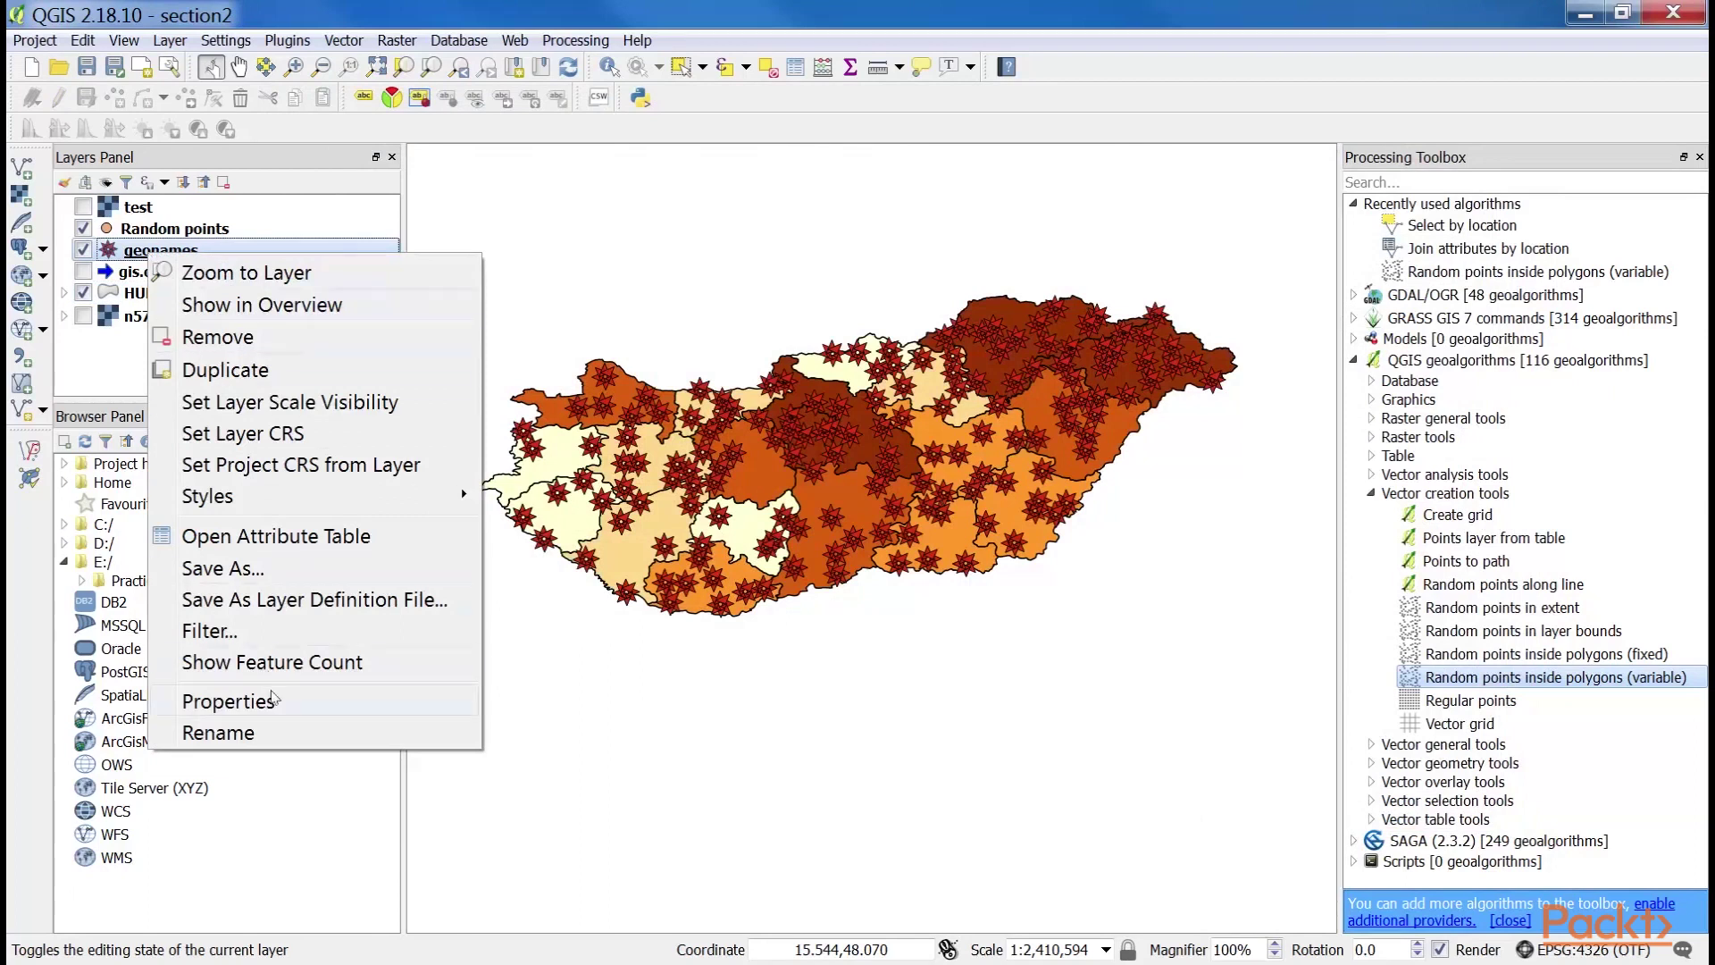
left_click(273, 698)
left_click(527, 146)
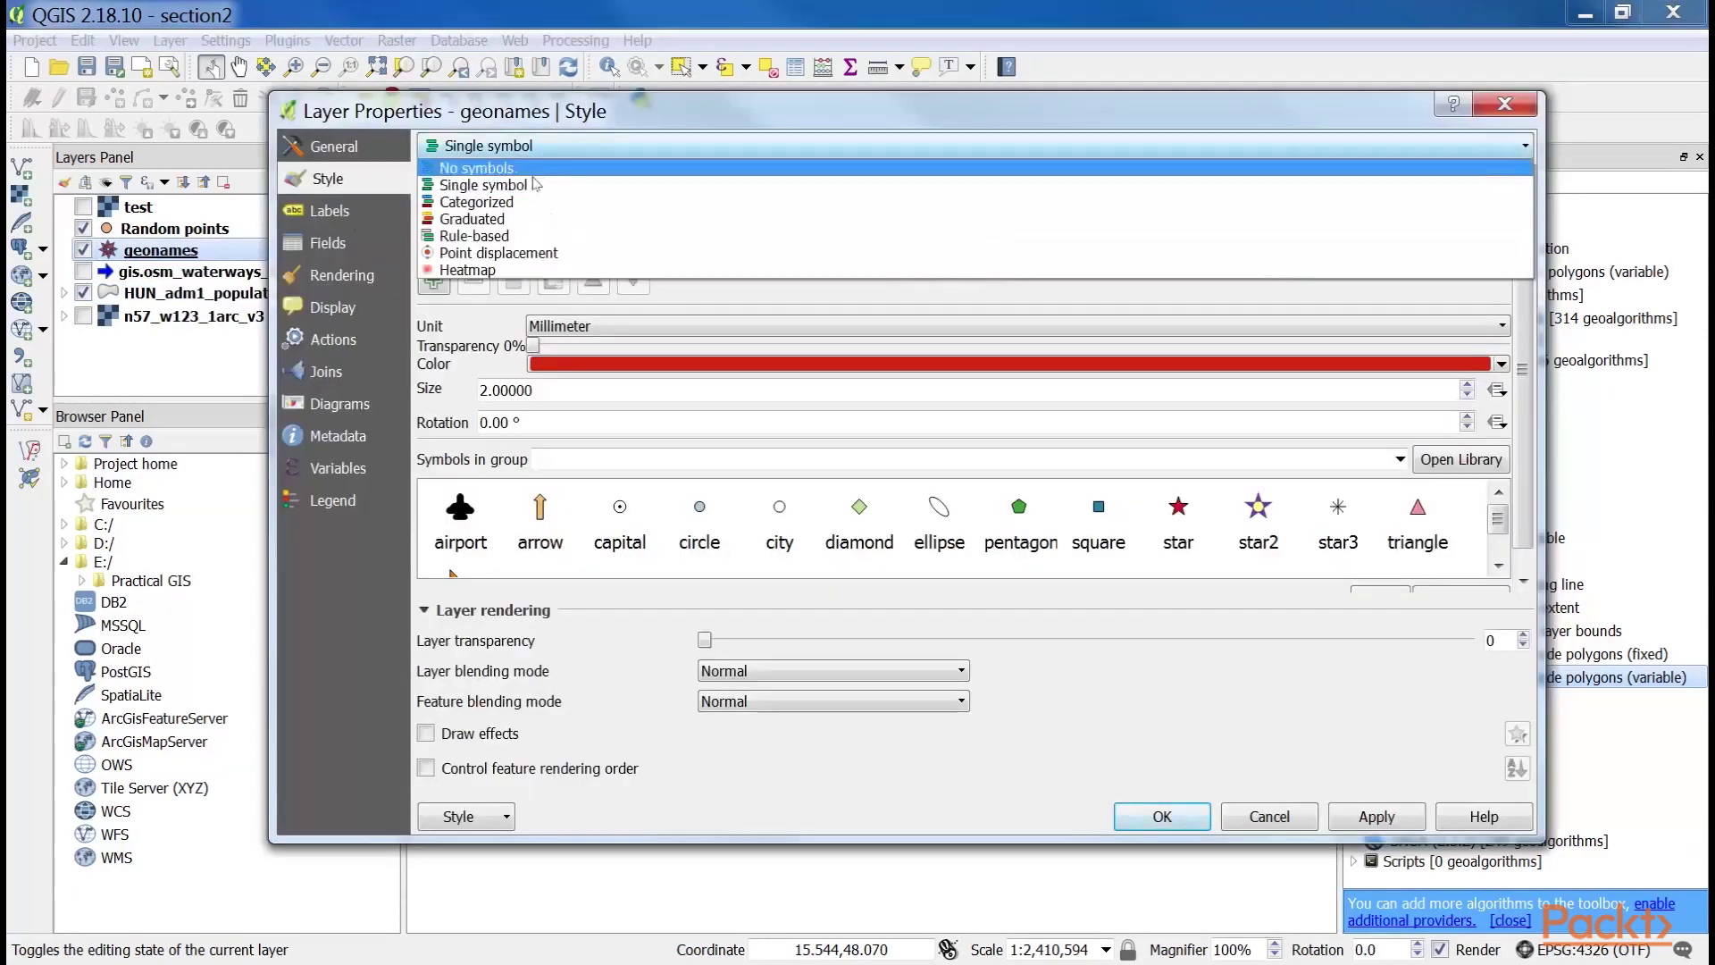
left_click(525, 220)
left_click(929, 192)
left_click(682, 325)
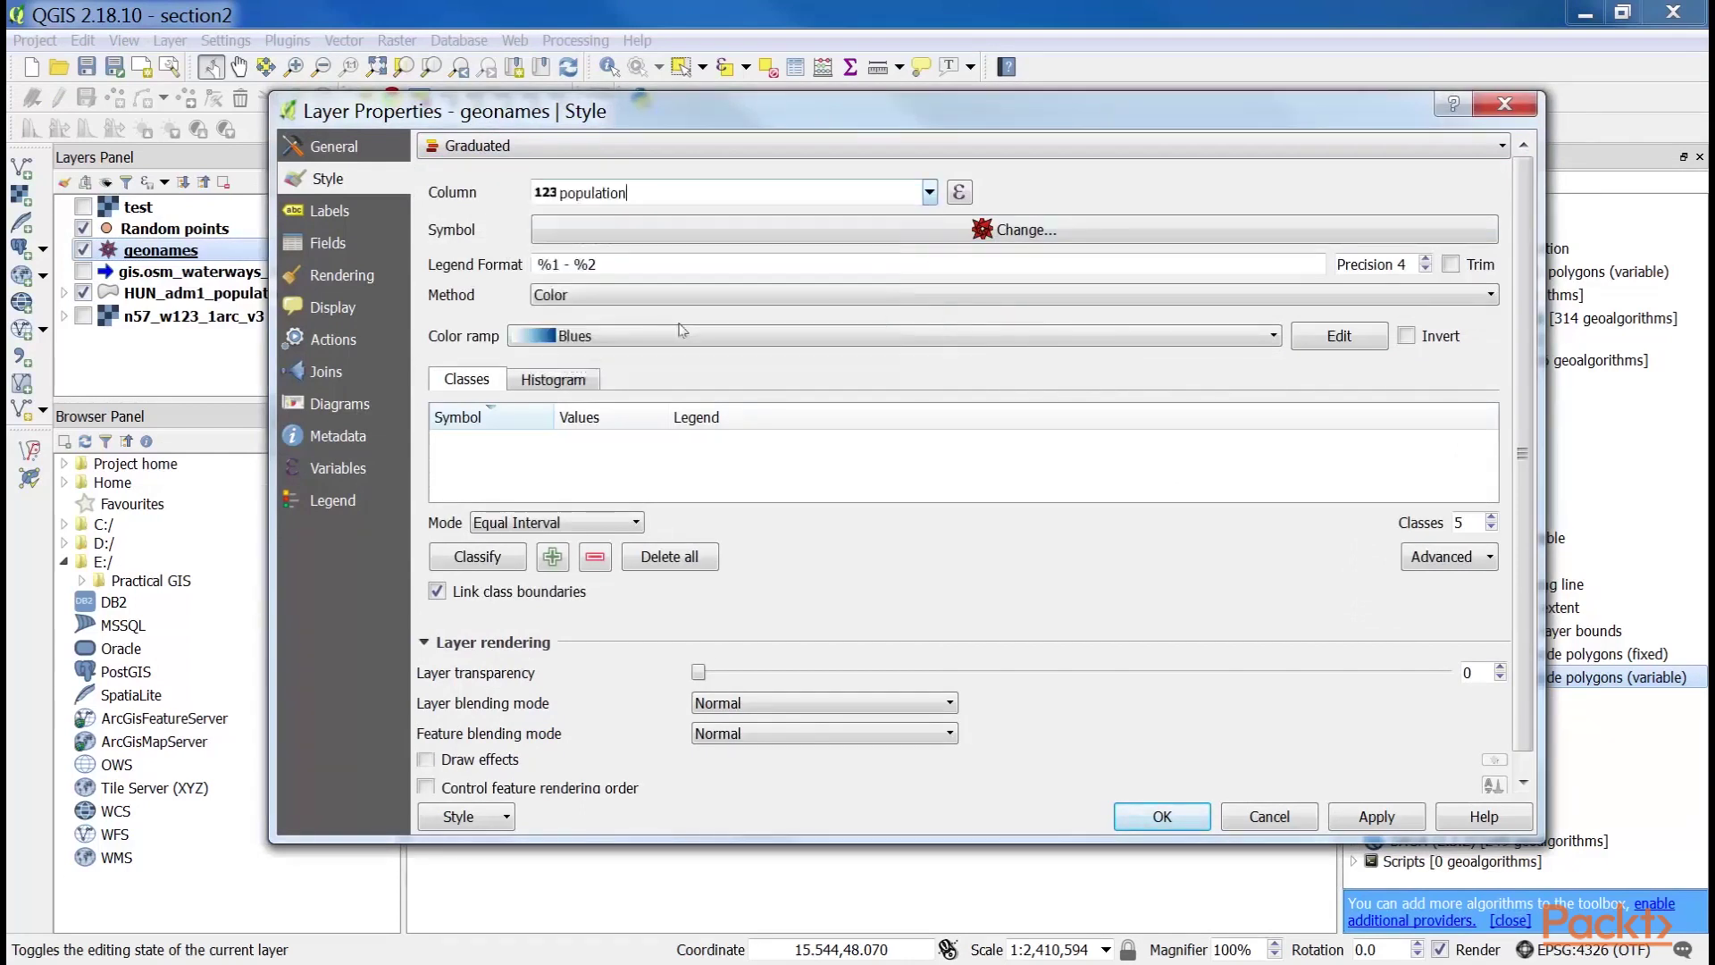
Set the graduation method to Size with Equal Interval mode.
left_click(931, 298)
left_click(931, 332)
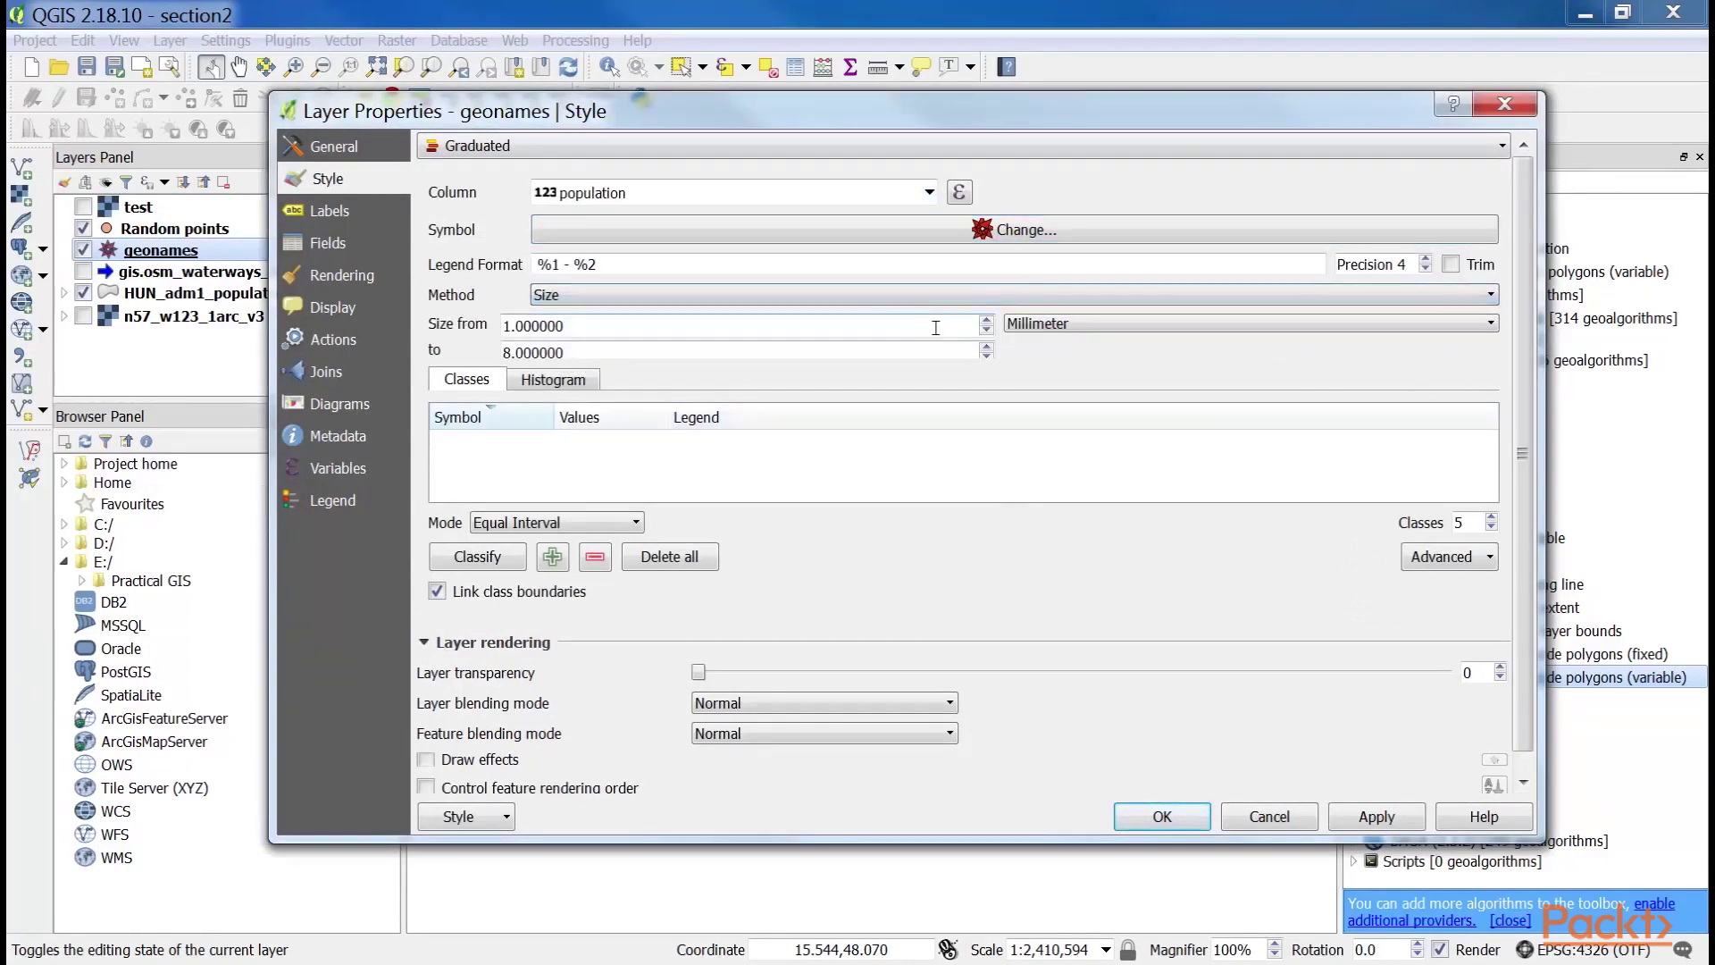
scroll(616, 527, "down", 1)
left_click(617, 527)
left_click(589, 542)
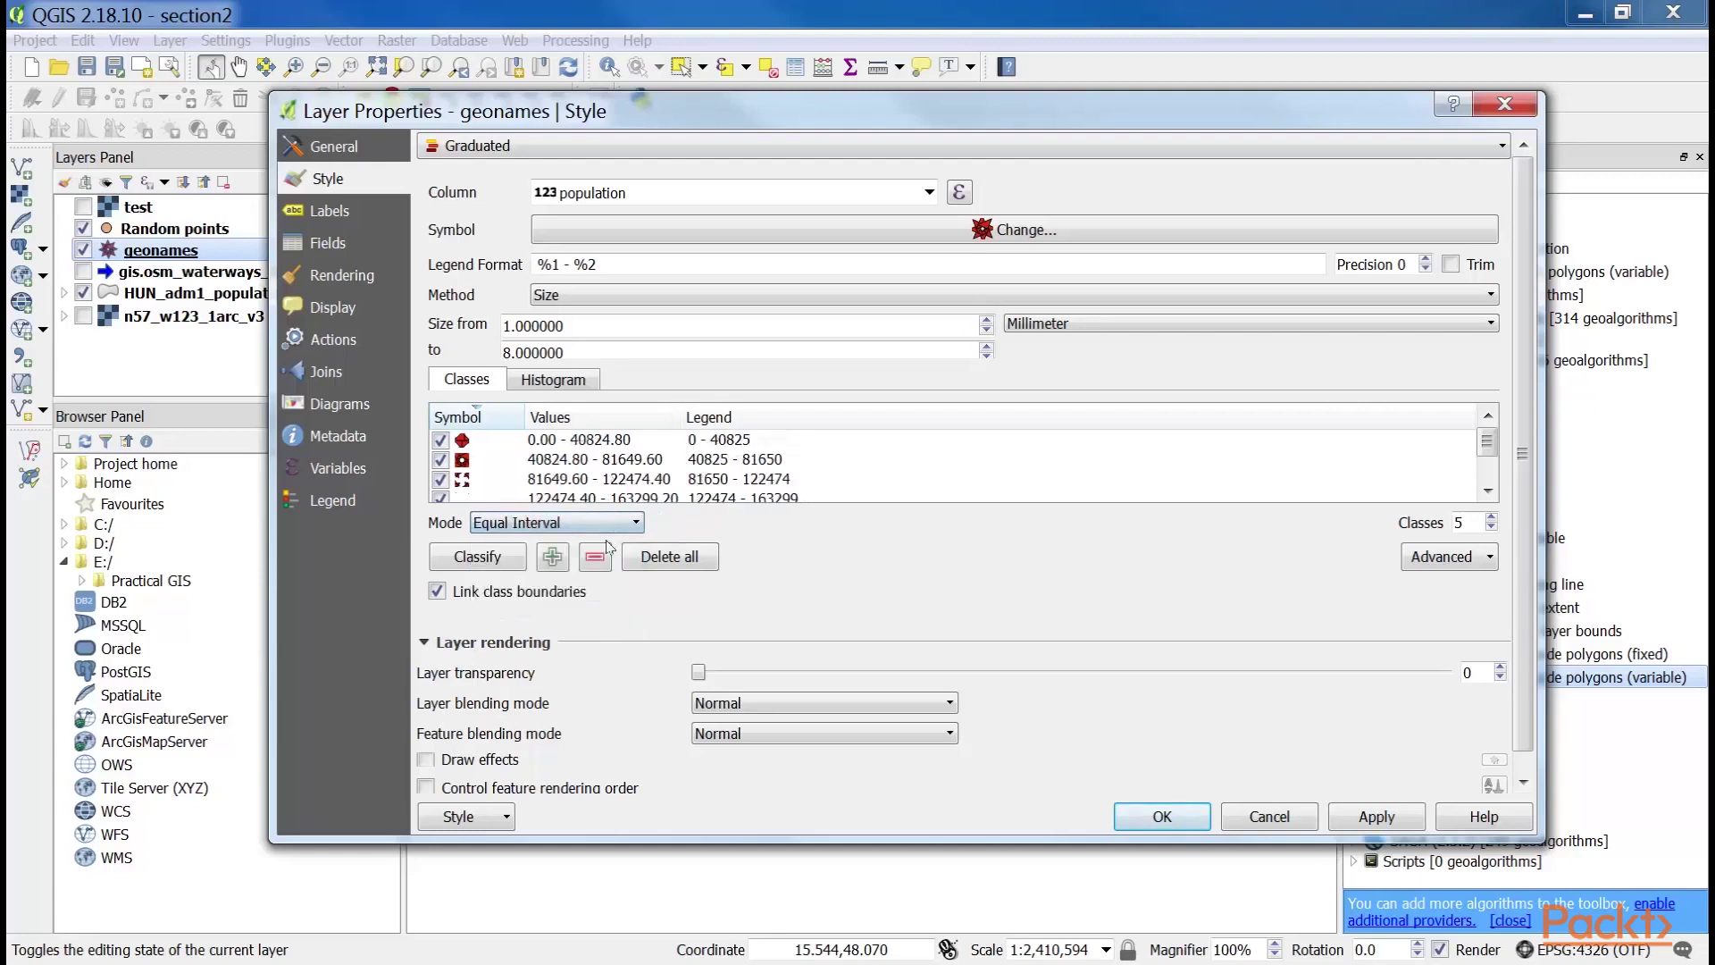
Change the class marker's symbol layer to a Simple marker circle.
left_click(998, 234)
left_click(960, 165)
left_click(1057, 280)
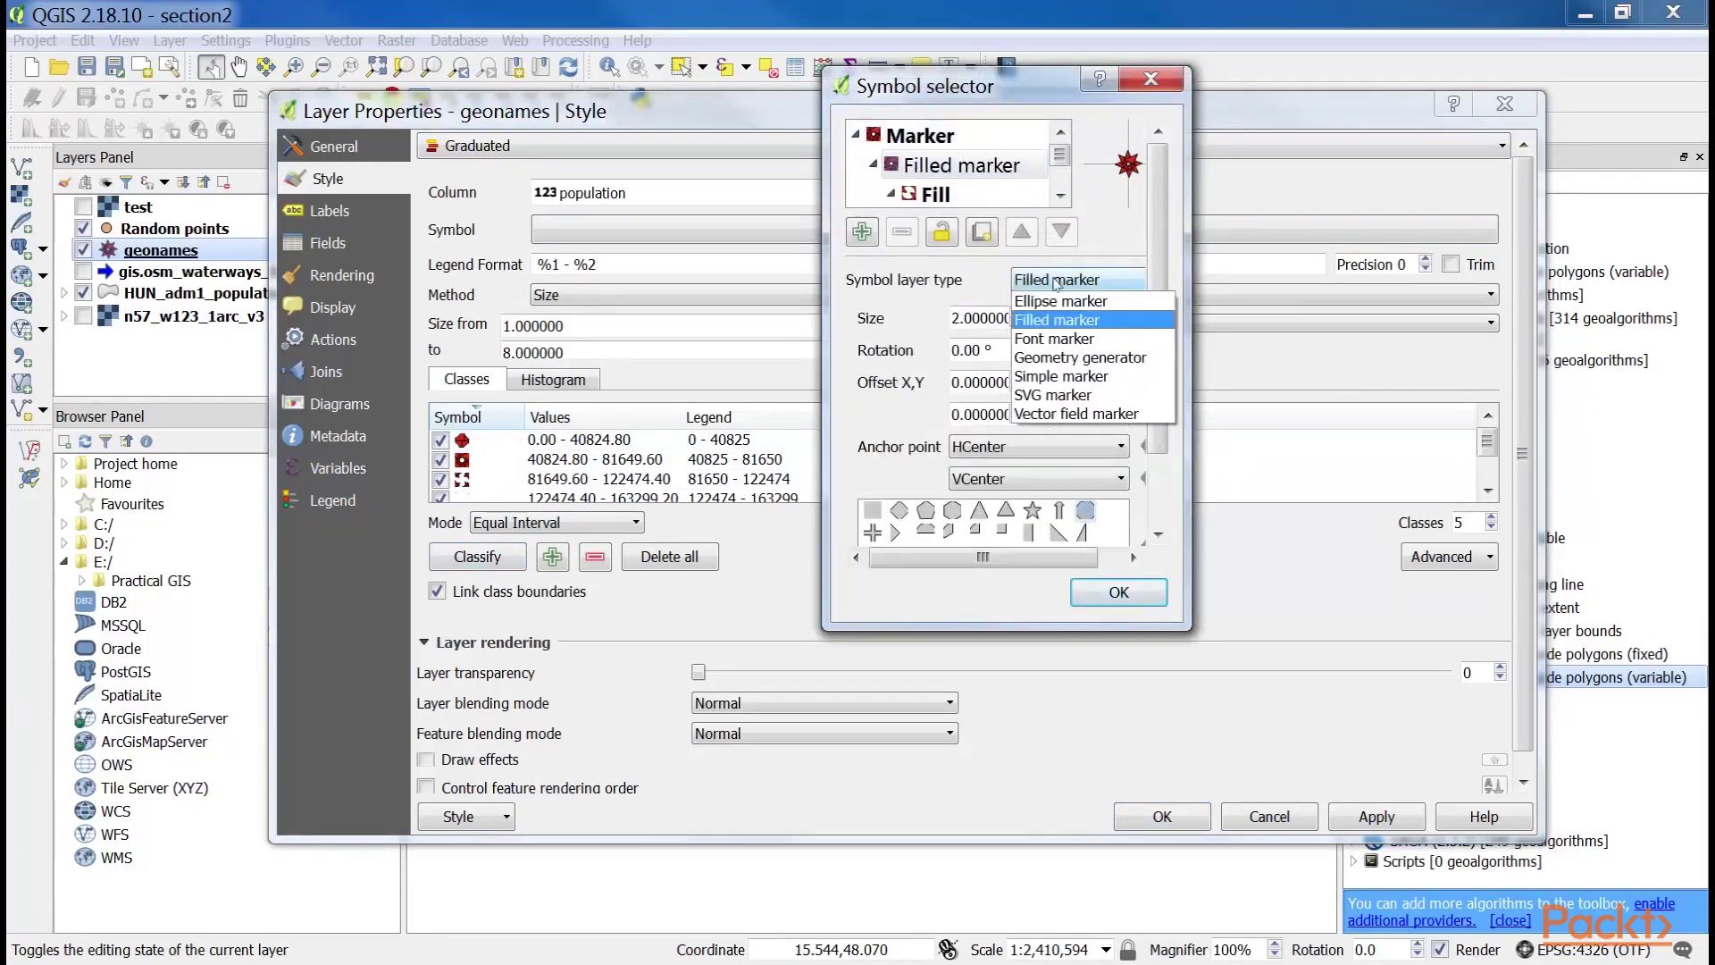
left_click(1061, 376)
left_click(1119, 592)
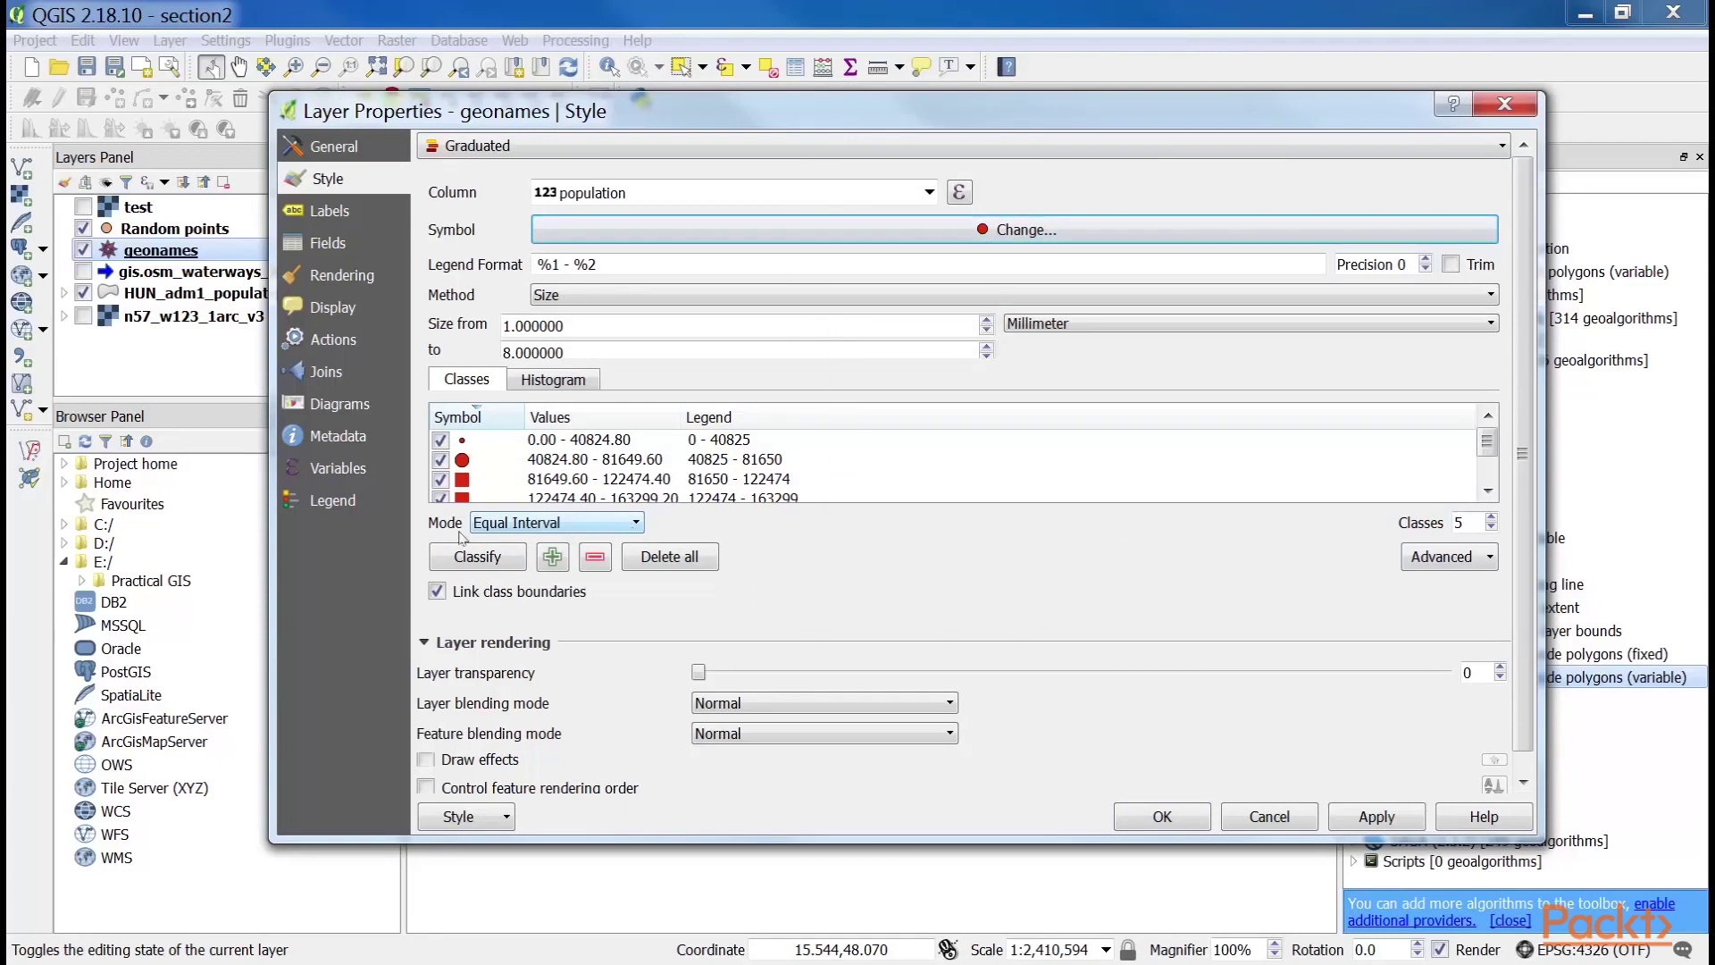
Classify into five population size classes from 1 to 8 mm and apply to the map.
left_click(479, 554)
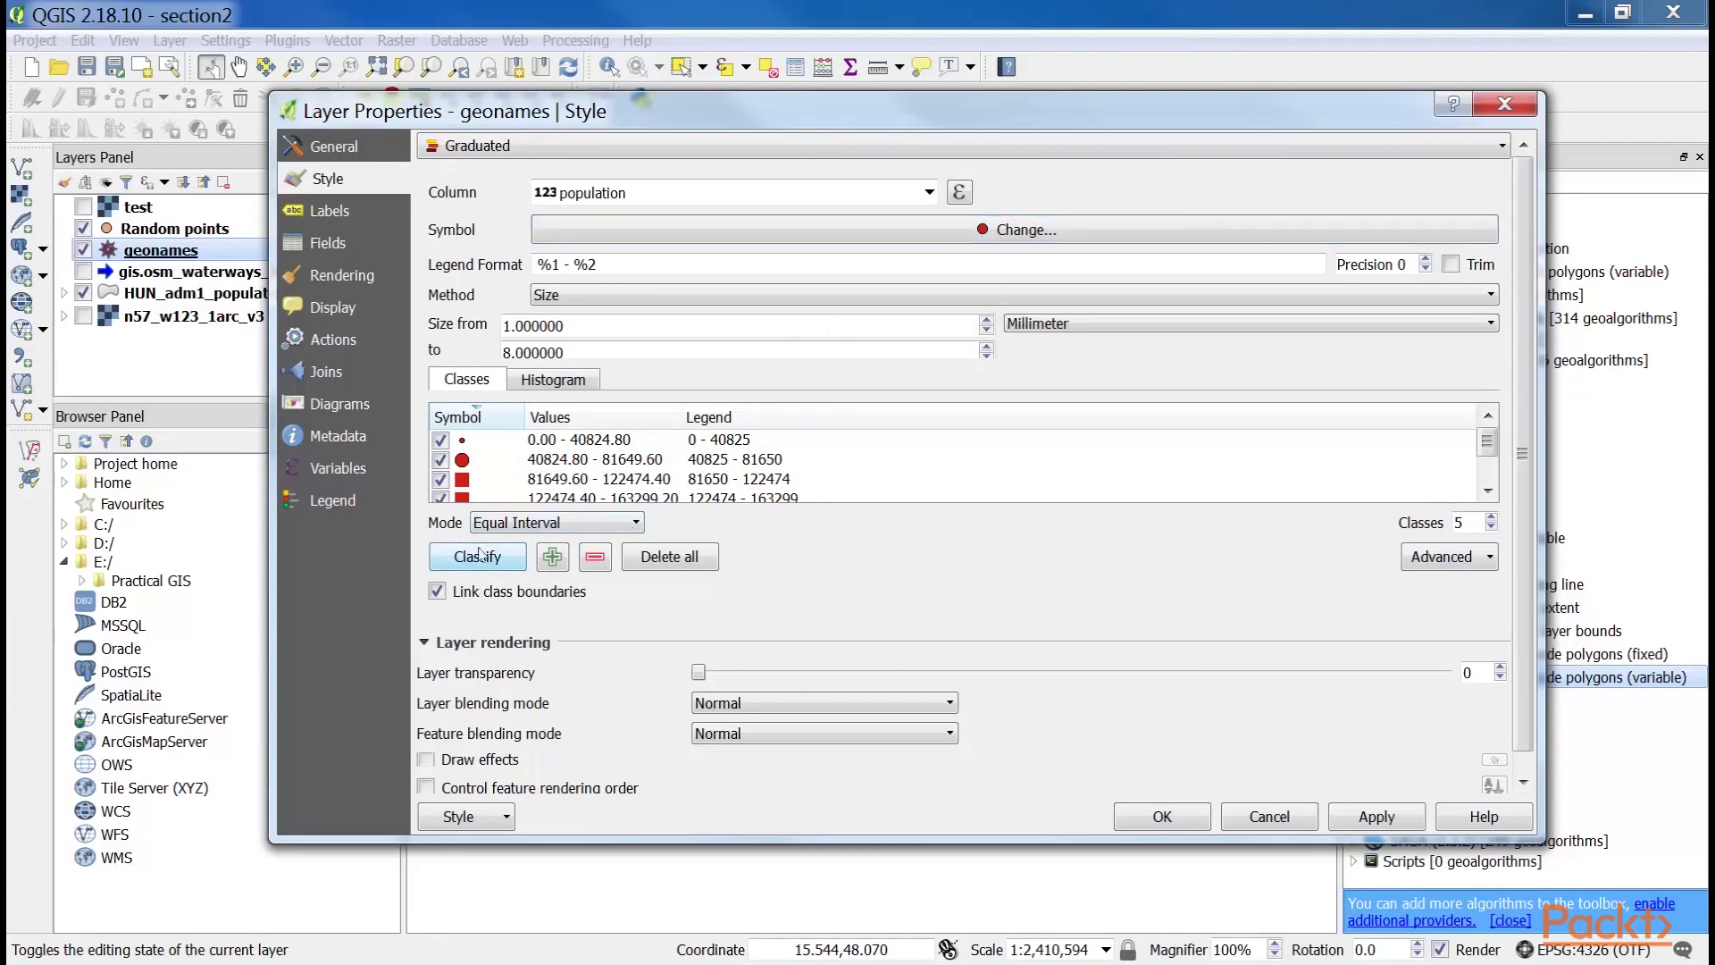
left_click(1362, 817)
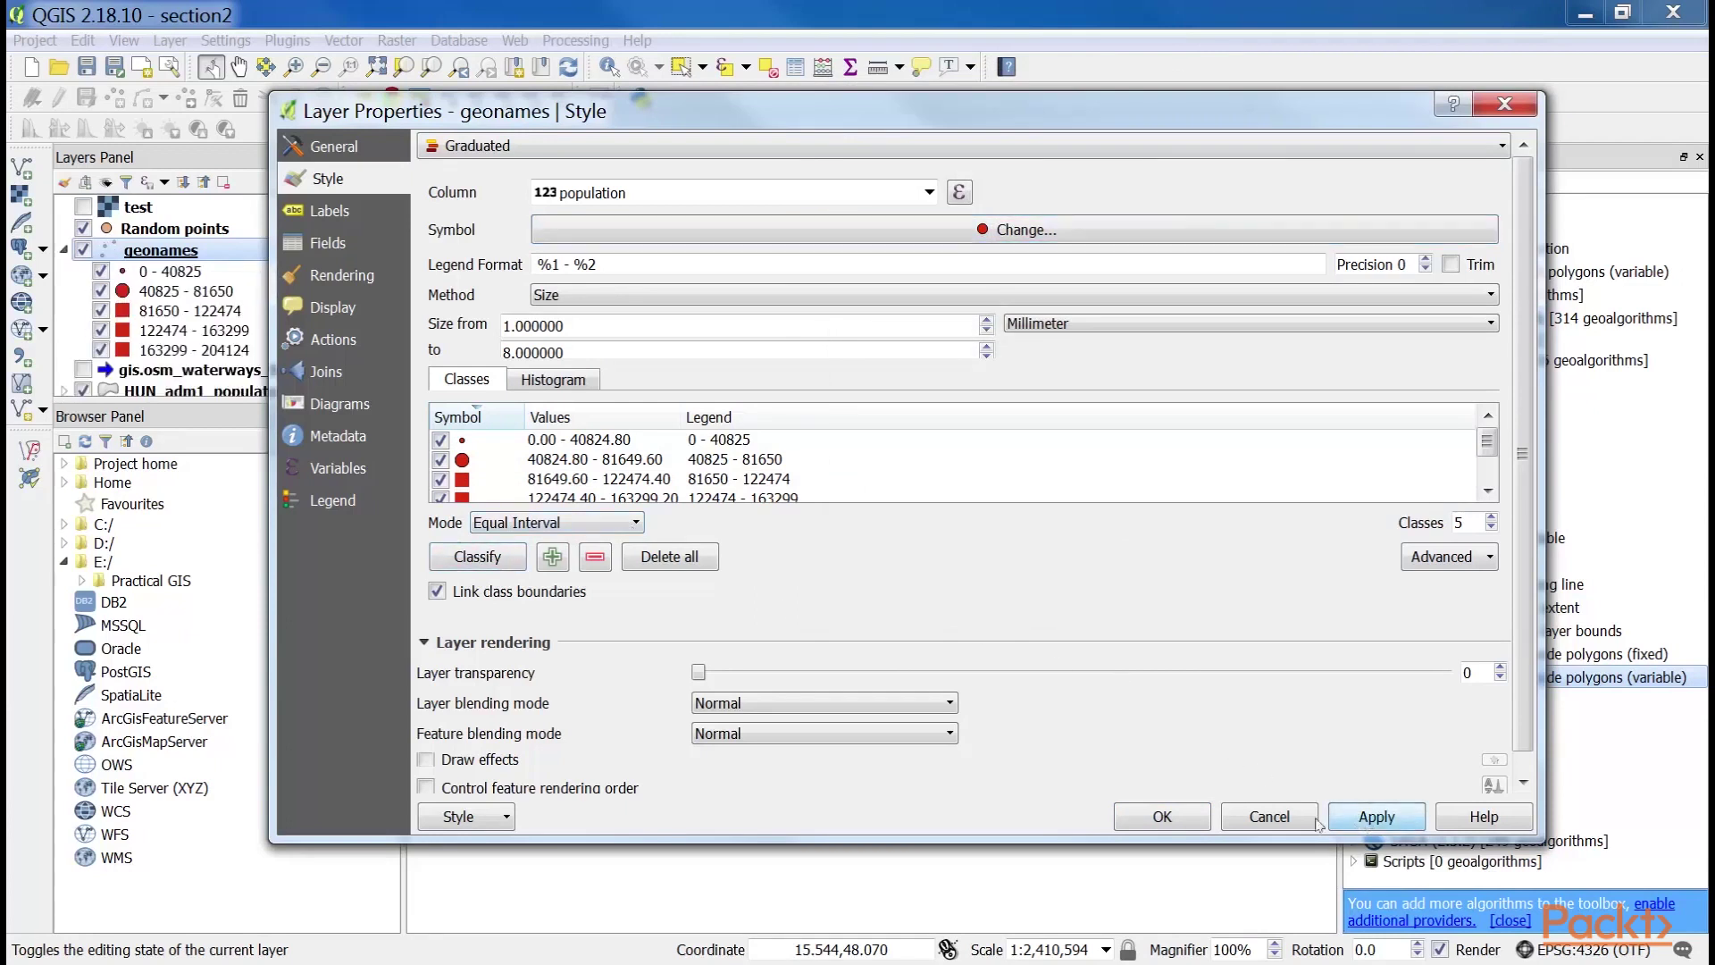
left_click(1171, 820)
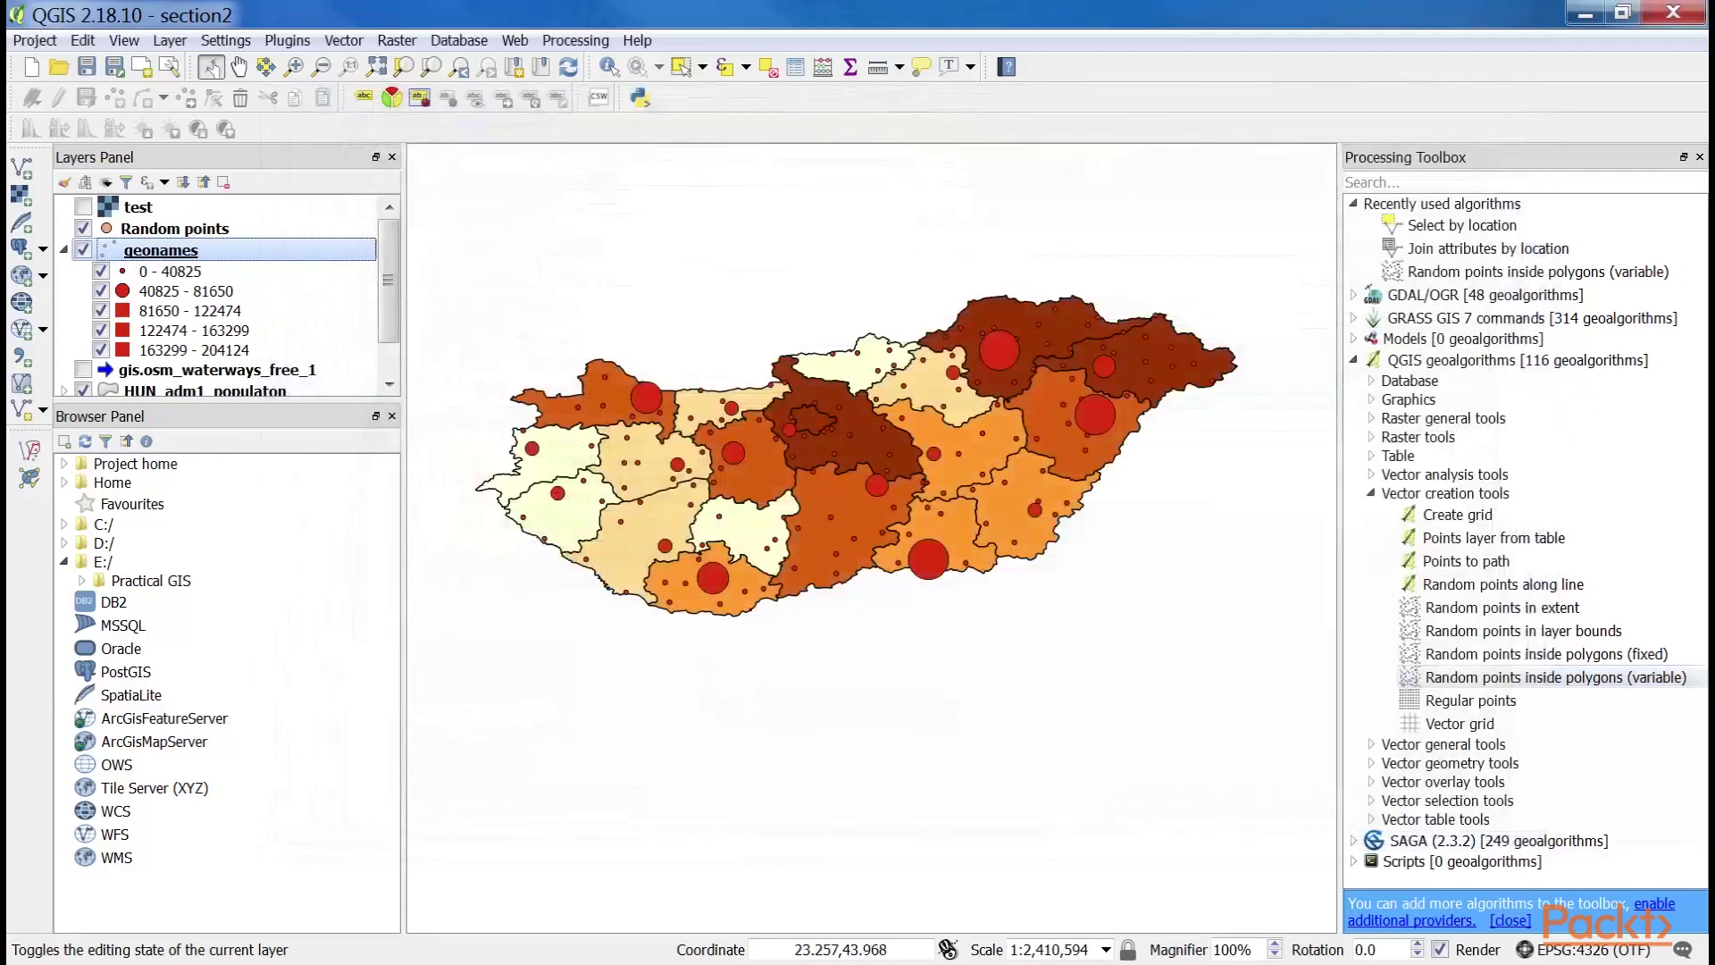